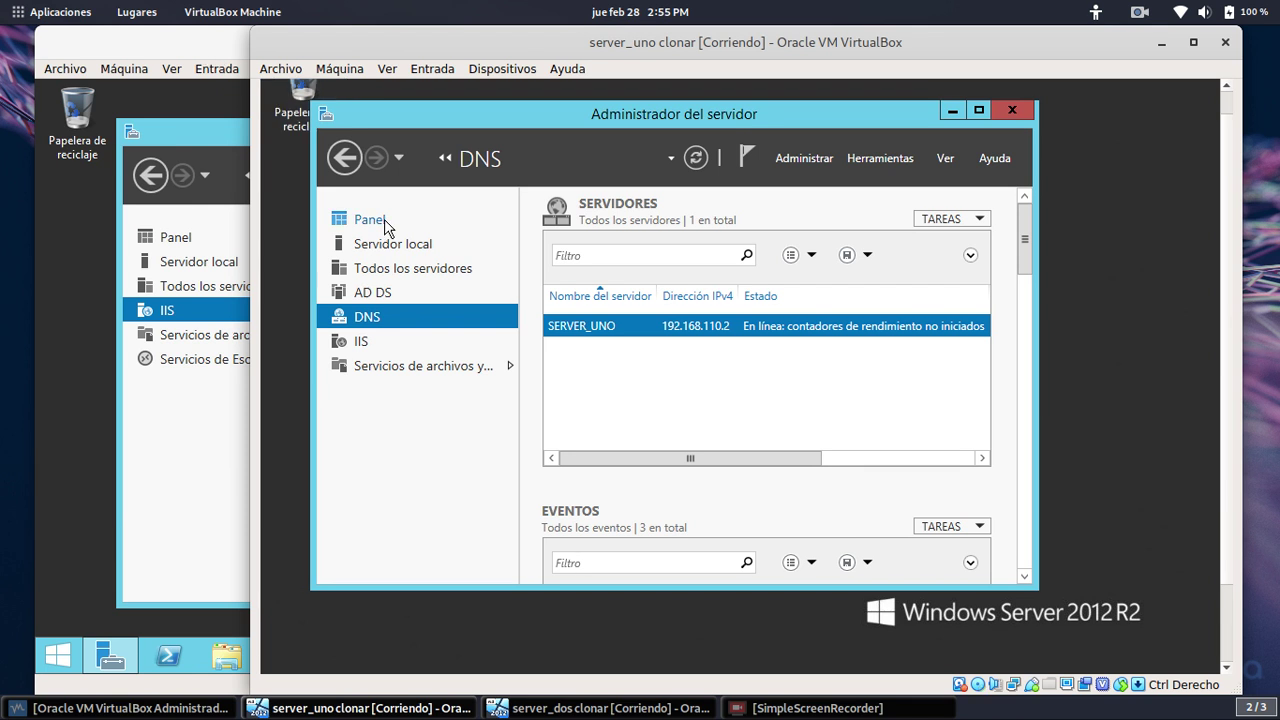
Open the DNS management console on SERVER_UNO in the server_uno virtual machine.
left_click(185, 42)
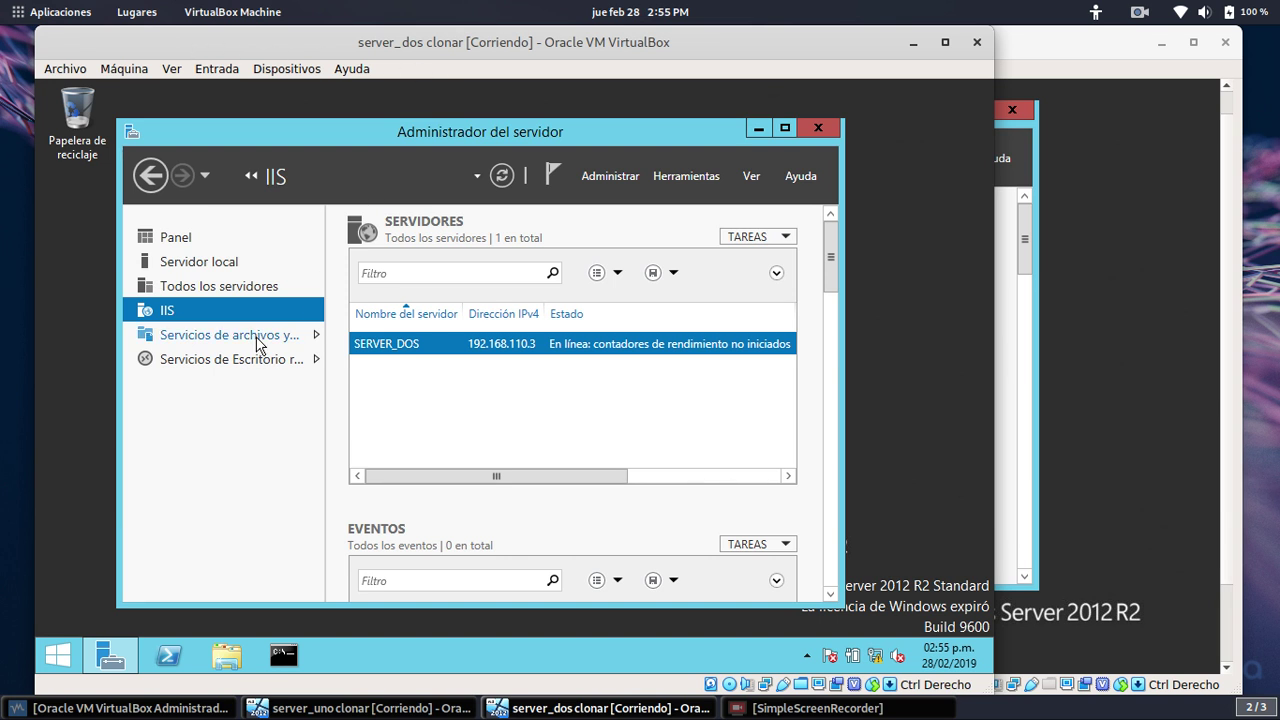
left_click(1034, 39)
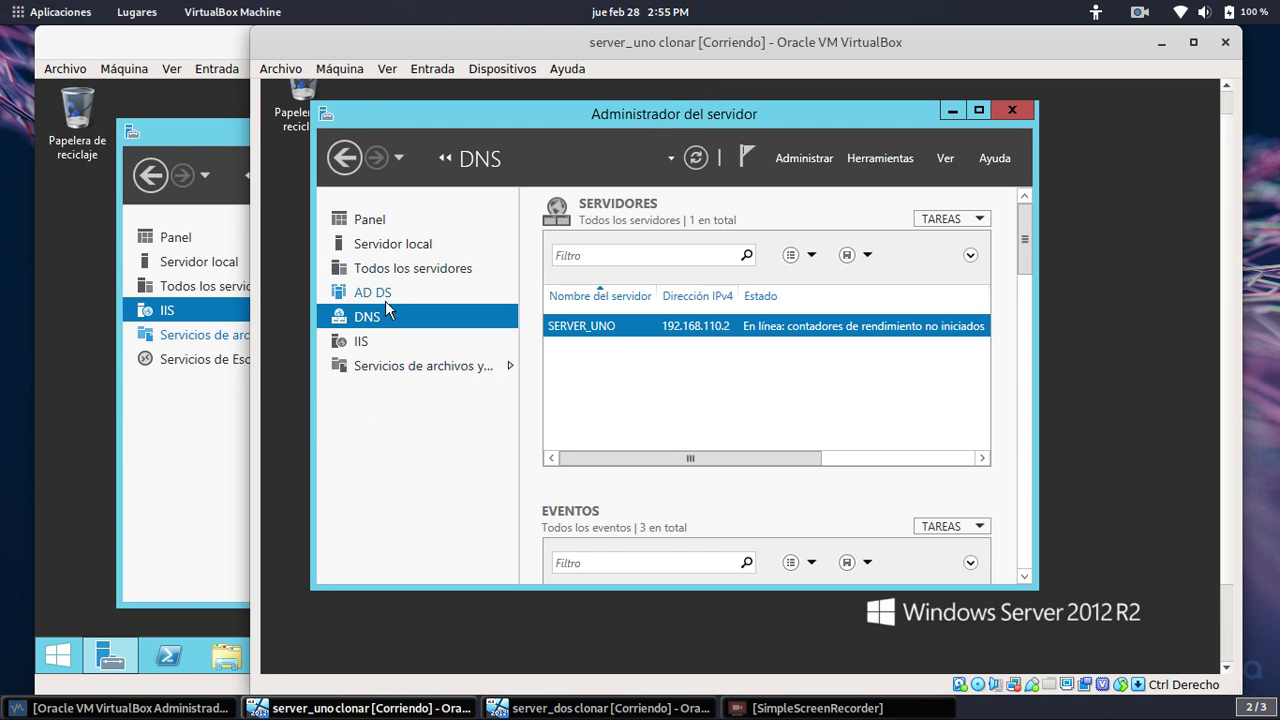
left_click(881, 159)
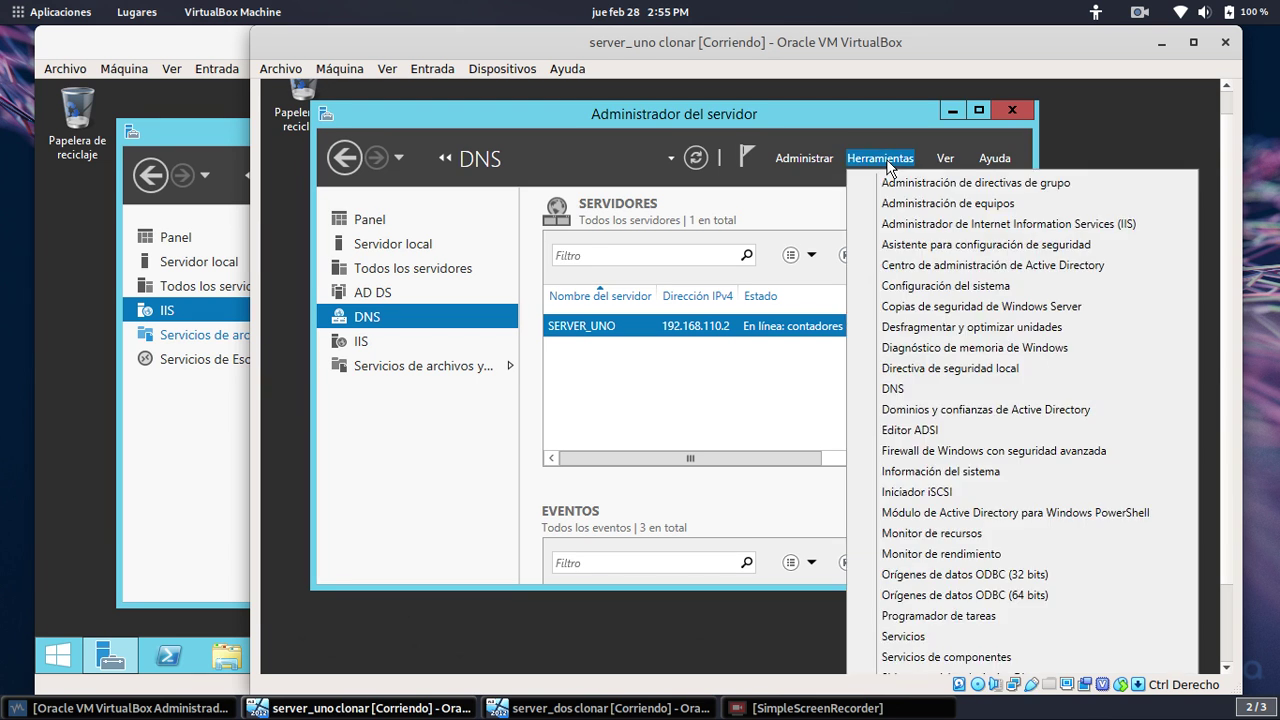
left_click(896, 390)
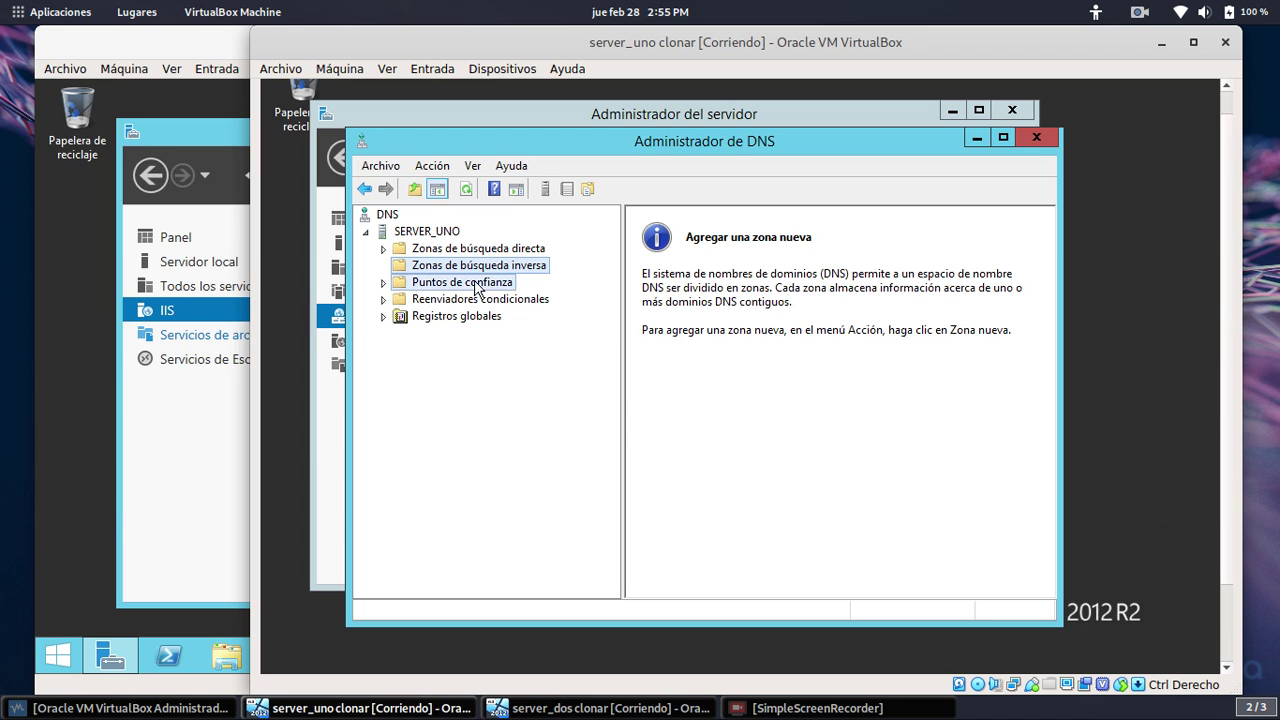
Start a new IPv4 reverse lookup zone as an Active Directory-stored primary zone replicated to all DNS servers in the domain.
left_click(476, 285)
left_click(466, 266)
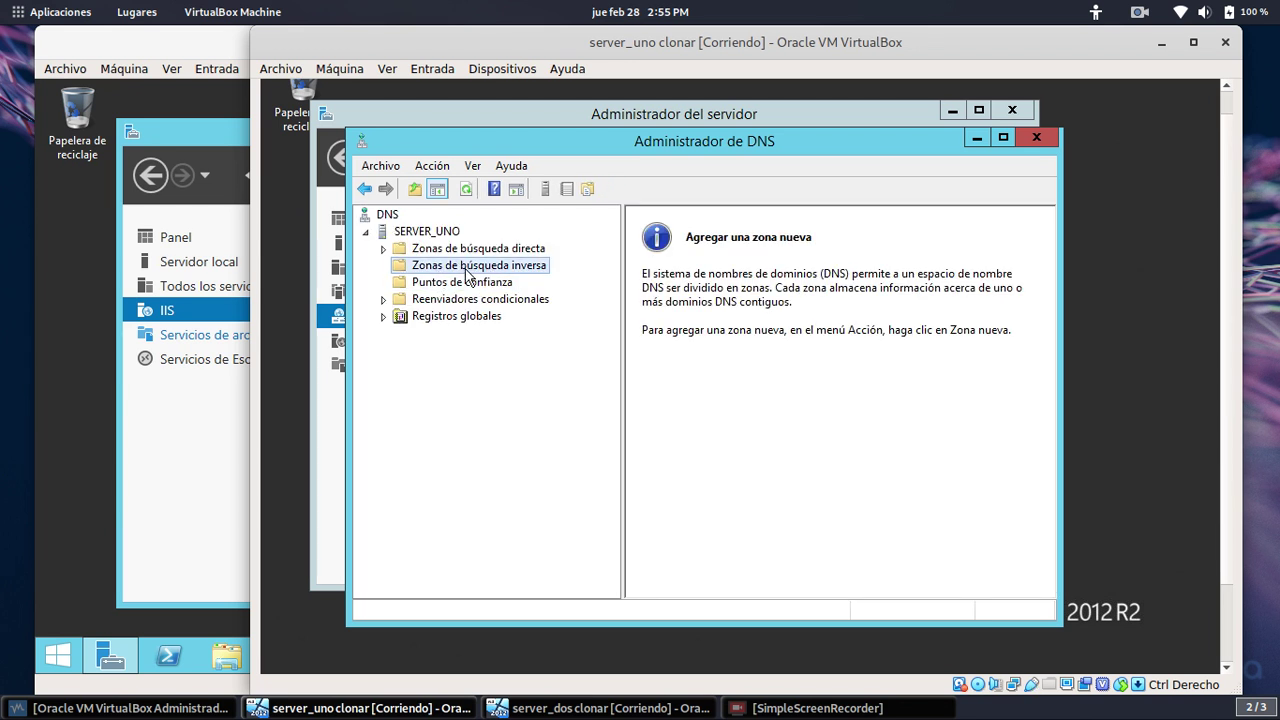
right_click(466, 268)
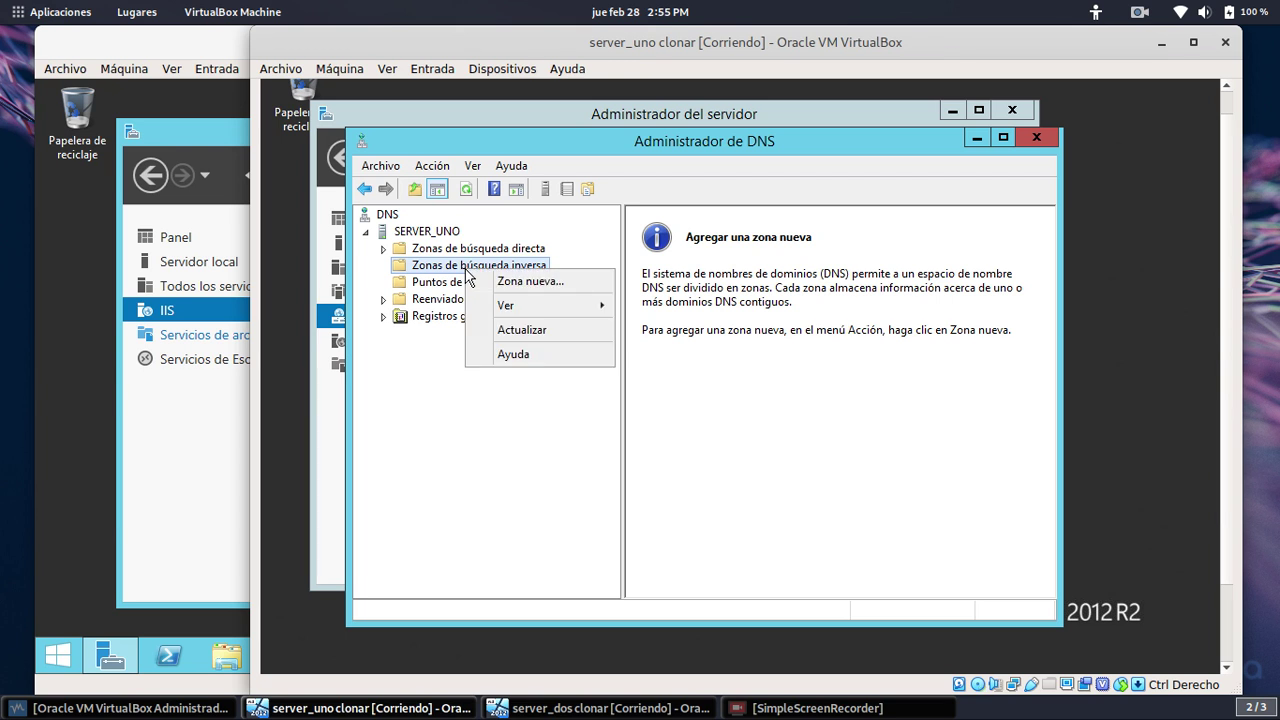
left_click(526, 285)
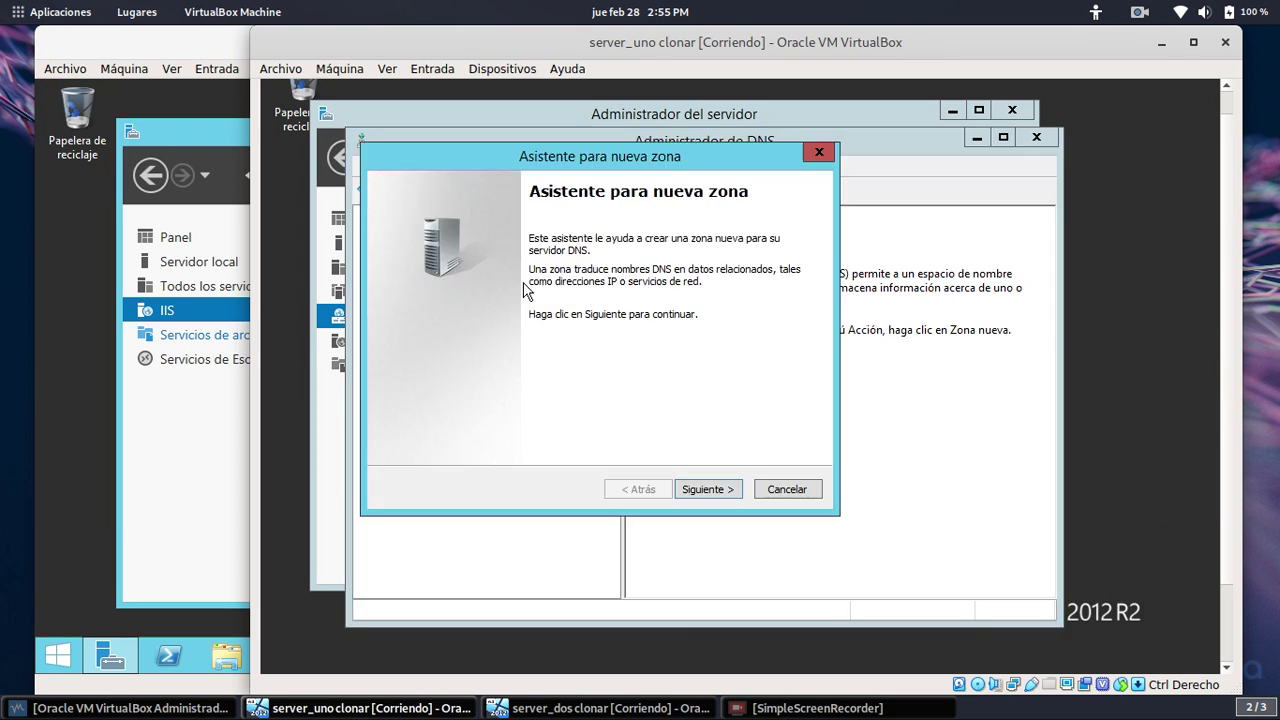
left_click(705, 489)
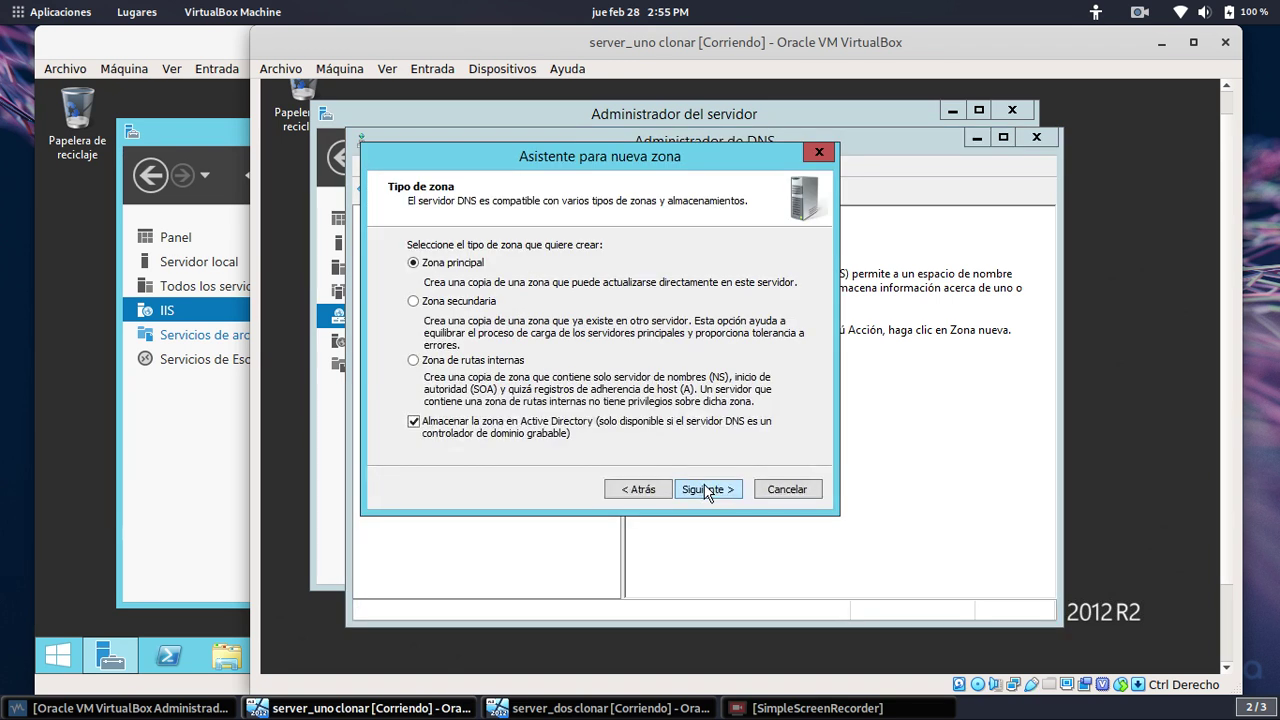
left_click(706, 489)
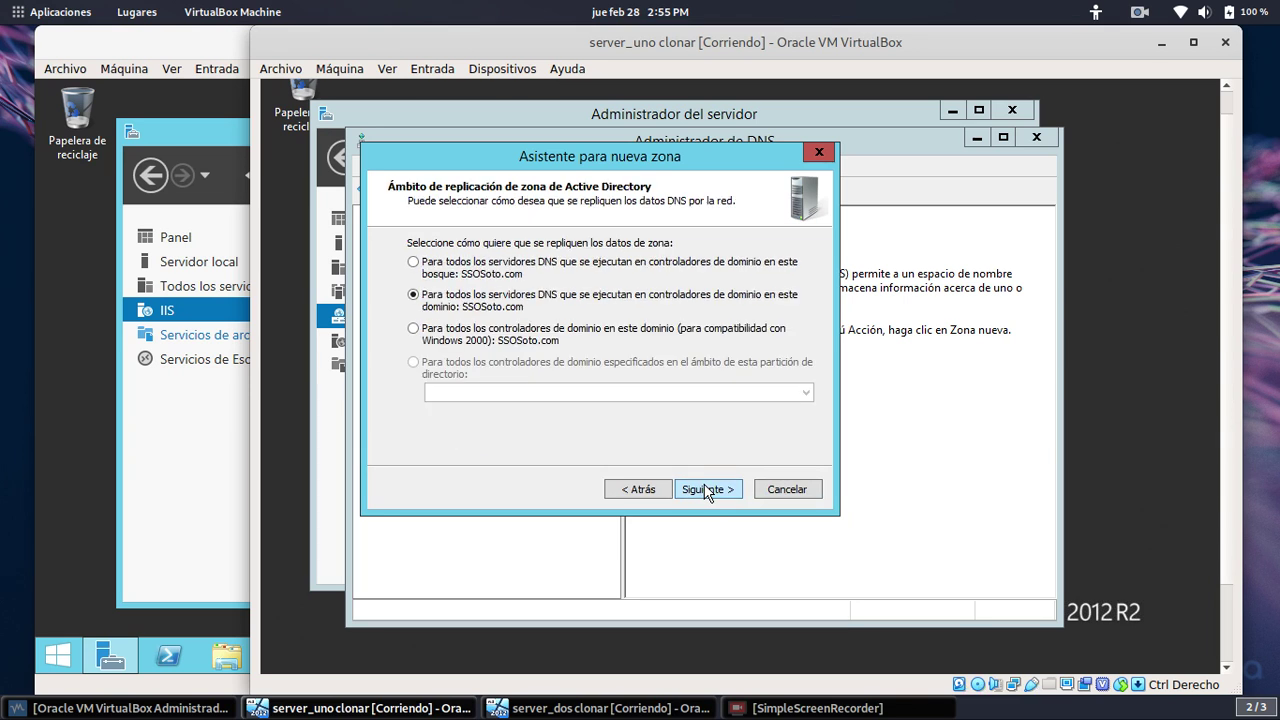
left_click(706, 489)
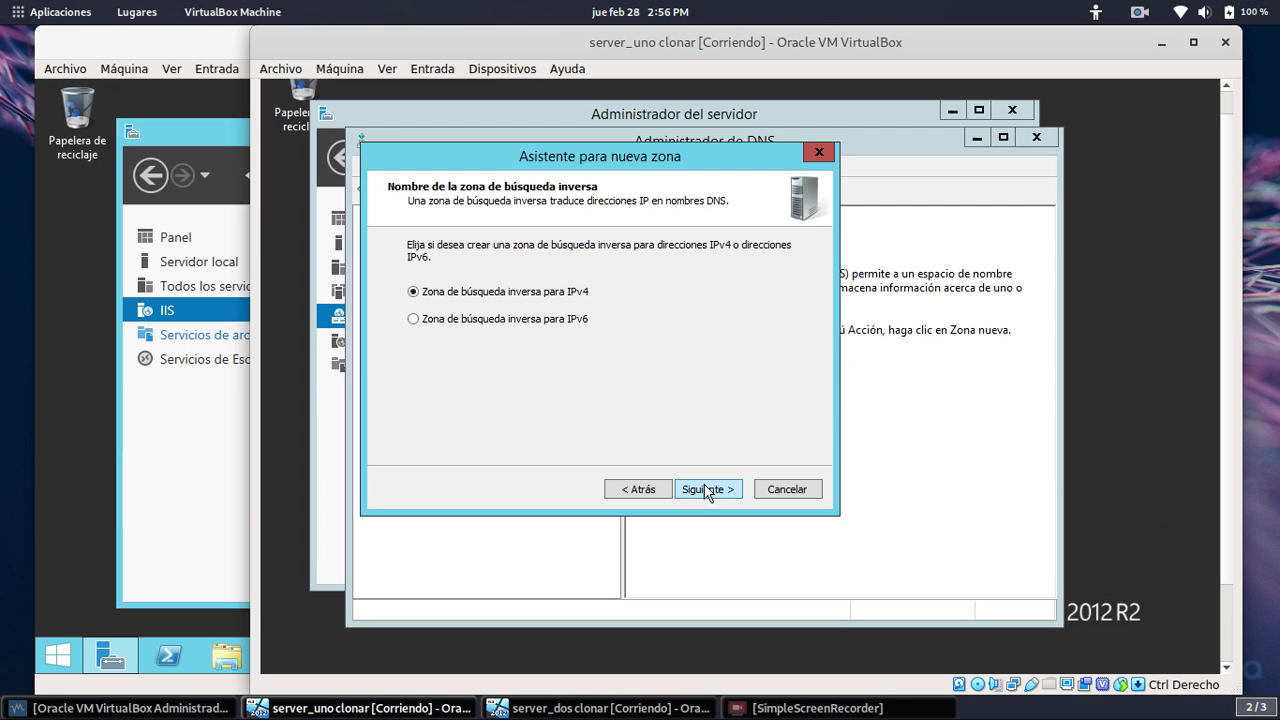
left_click(706, 489)
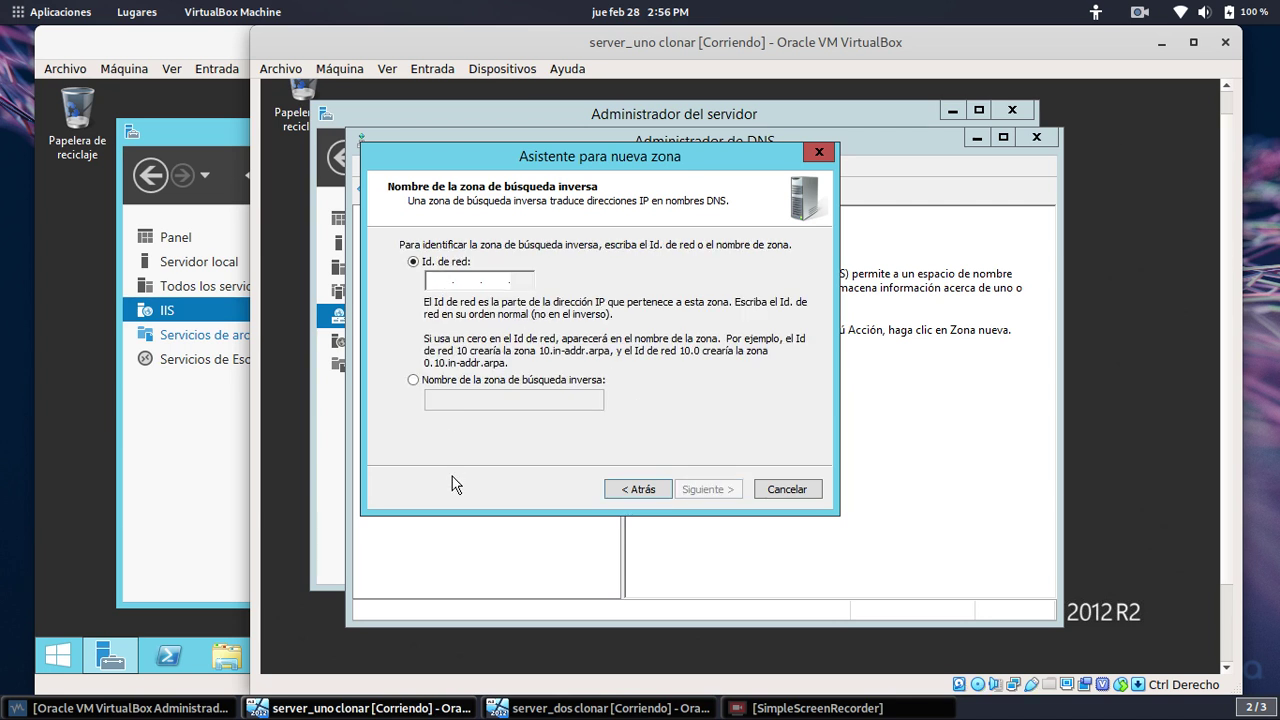
Create the reverse zone with network ID 192.168.110 and all dynamic updates allowed, and display its records.
type("192 .")
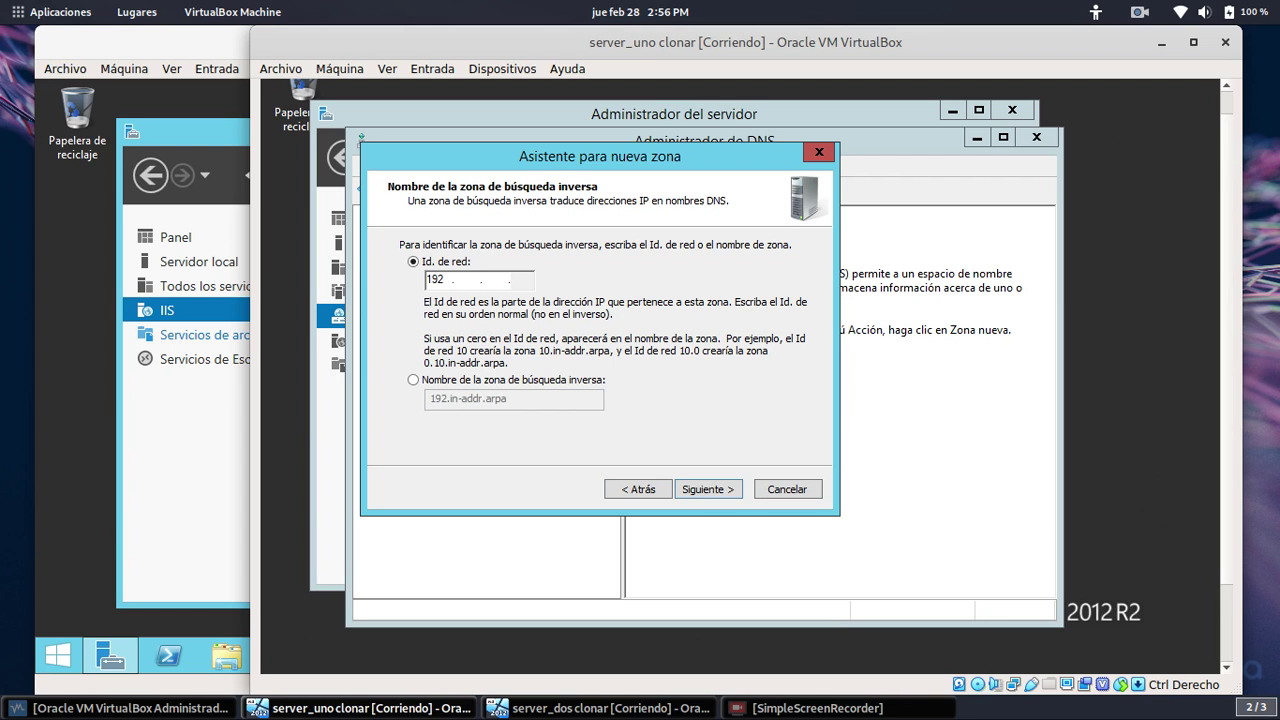
type("168 .110")
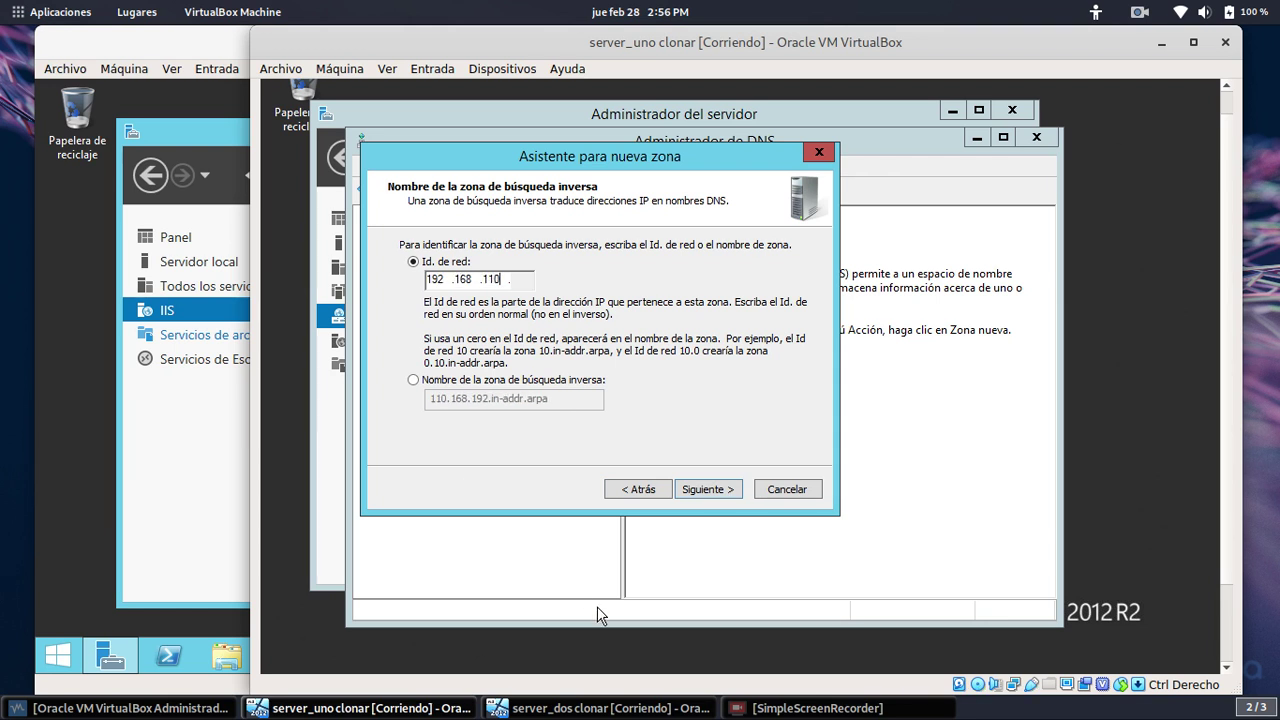
left_click(707, 490)
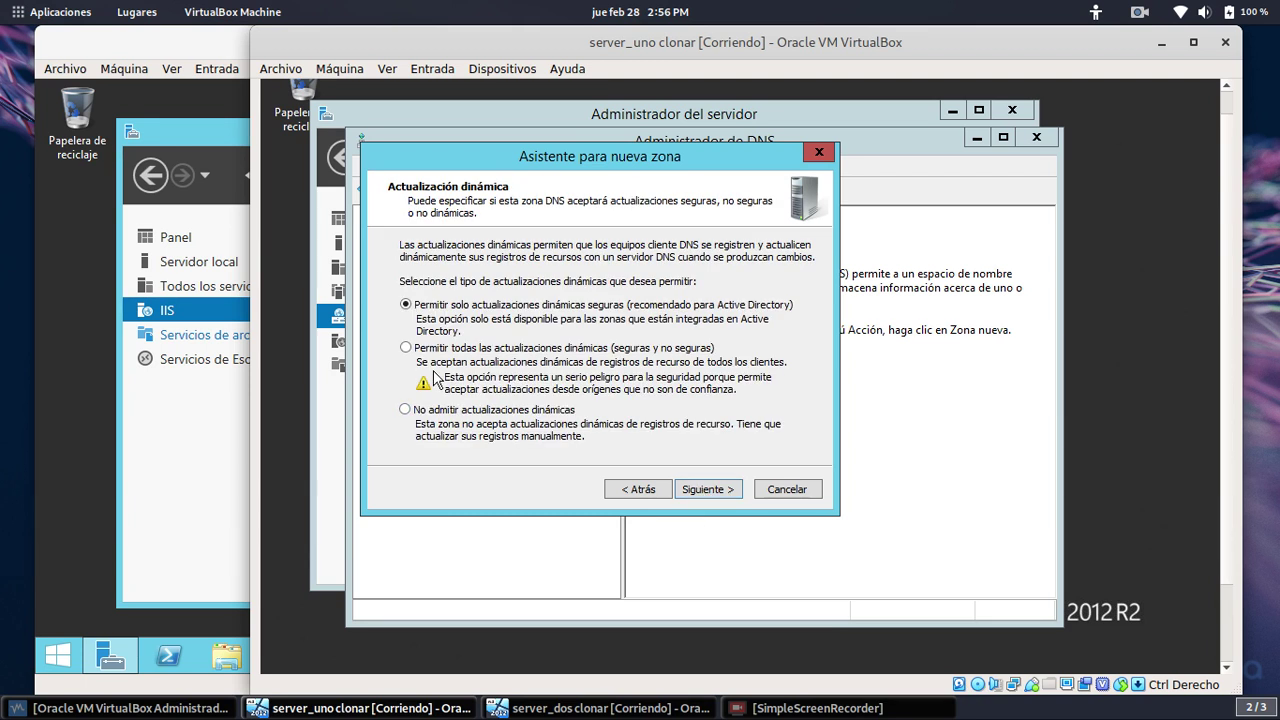
left_click(406, 348)
left_click(707, 490)
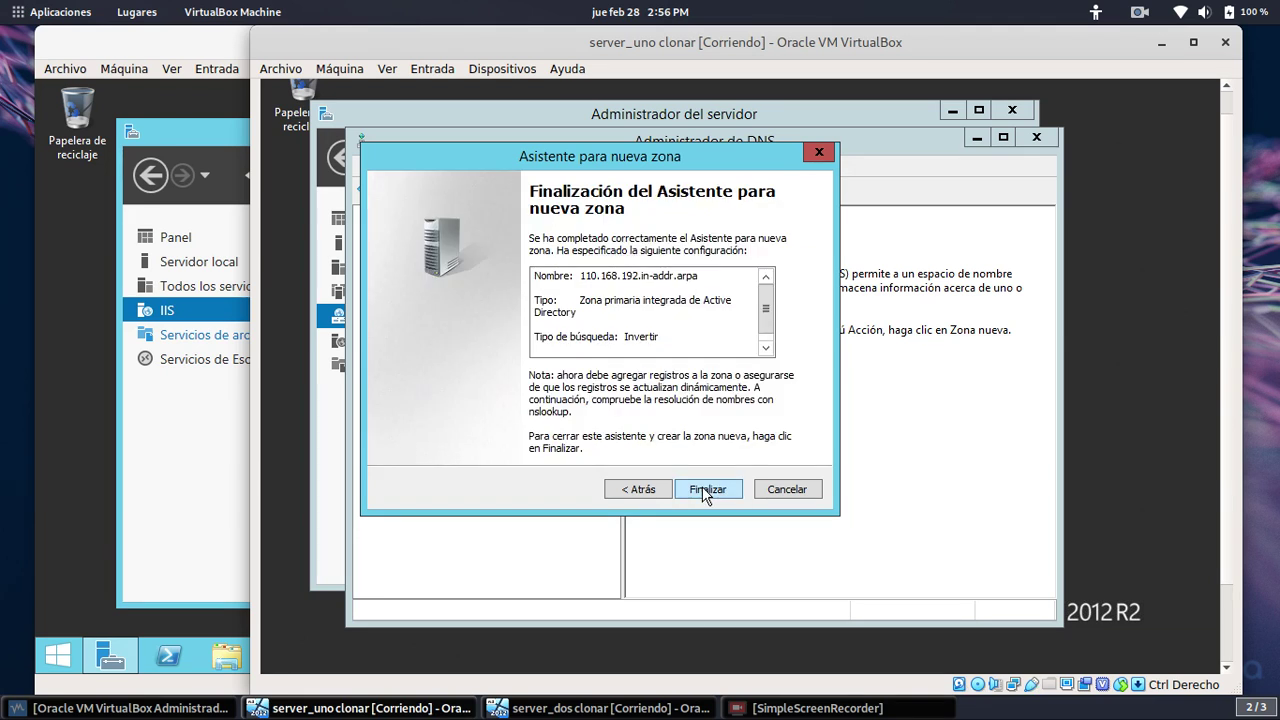
left_click(707, 490)
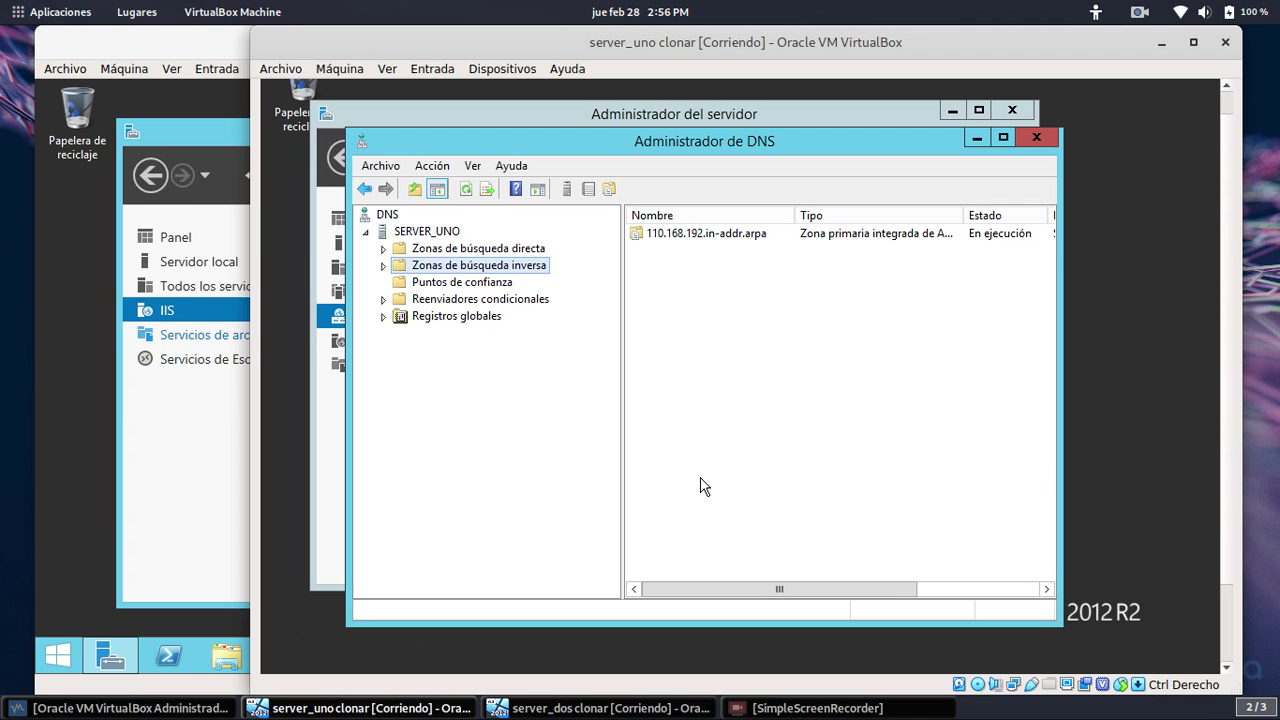
left_click(384, 265)
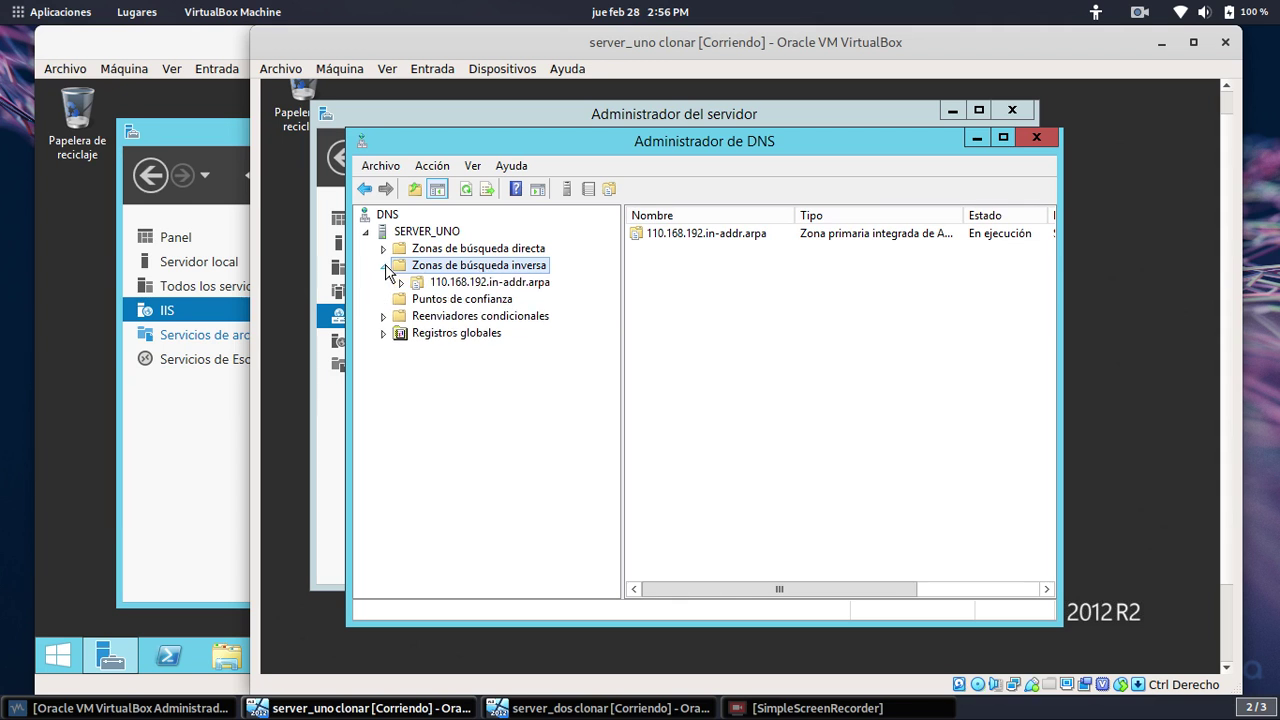
left_click(465, 284)
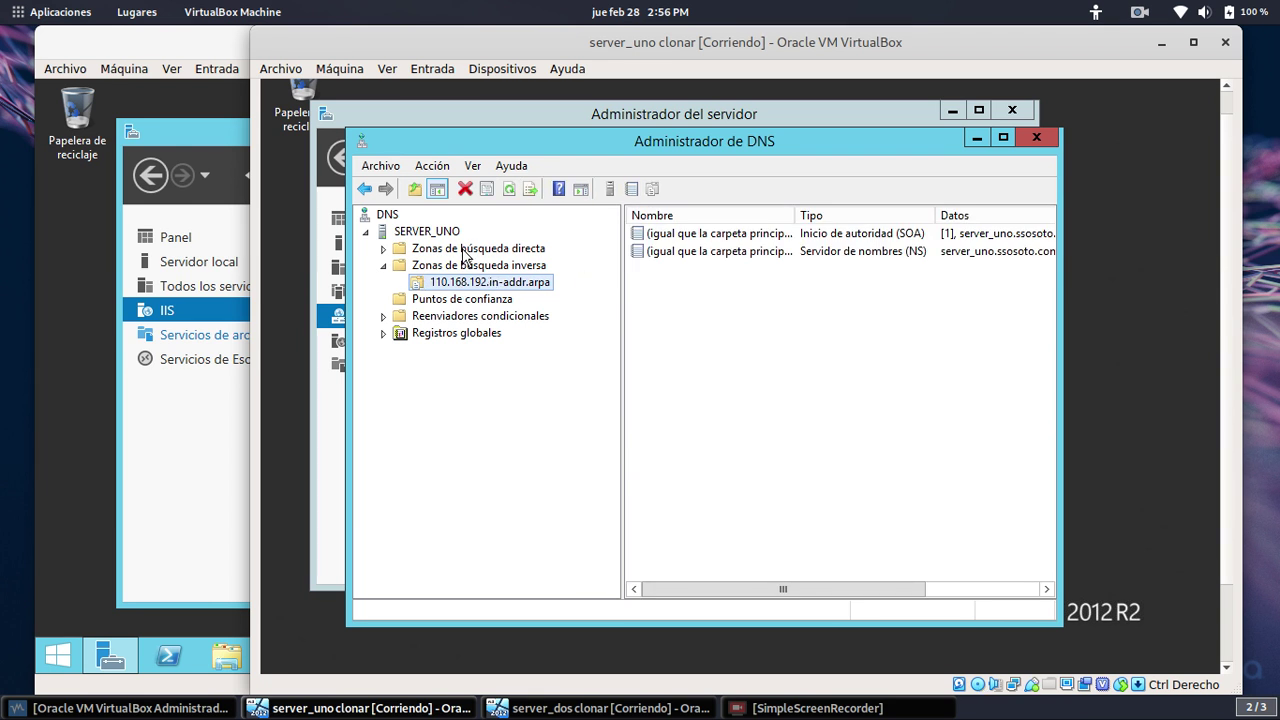
left_click(458, 250)
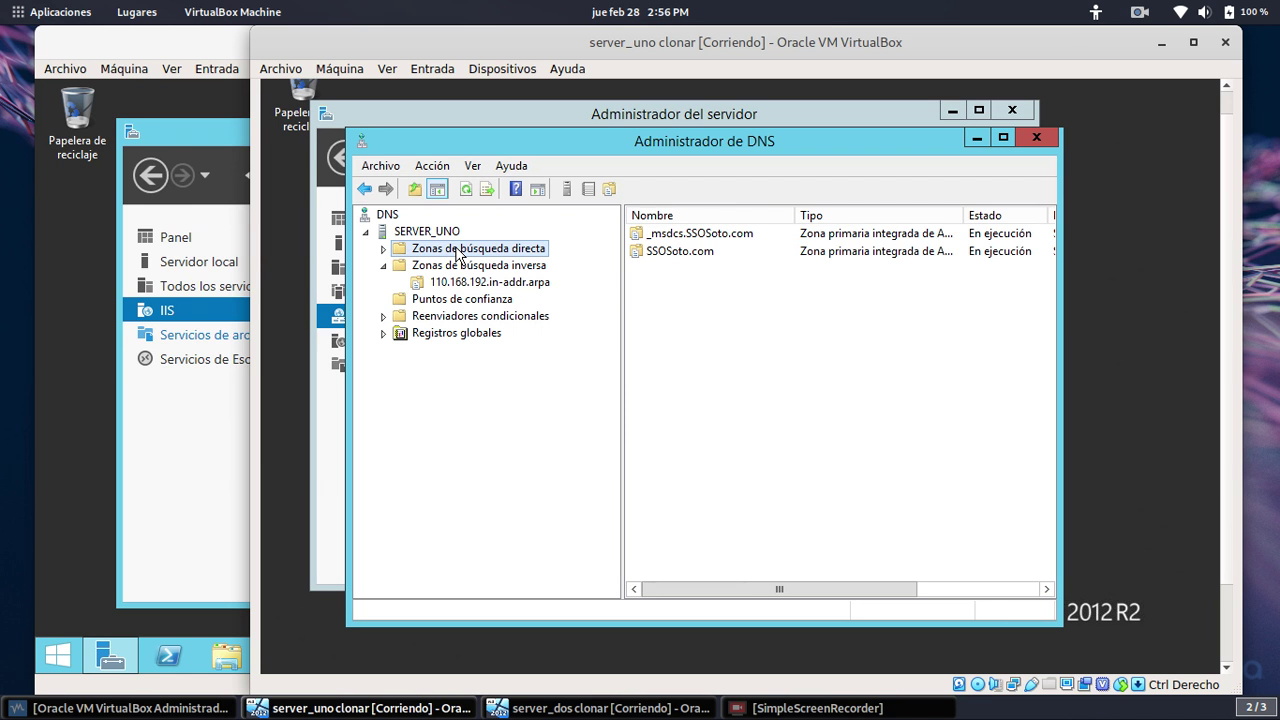
right_click(458, 254)
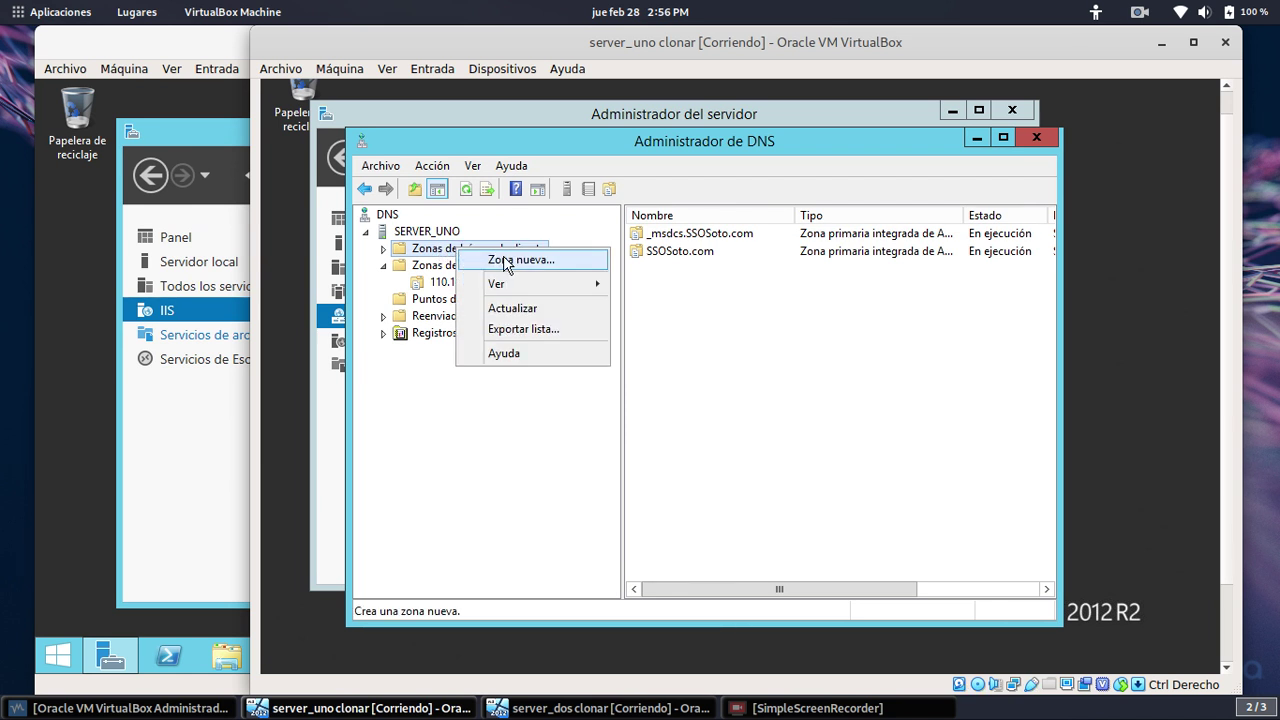
left_click(437, 255)
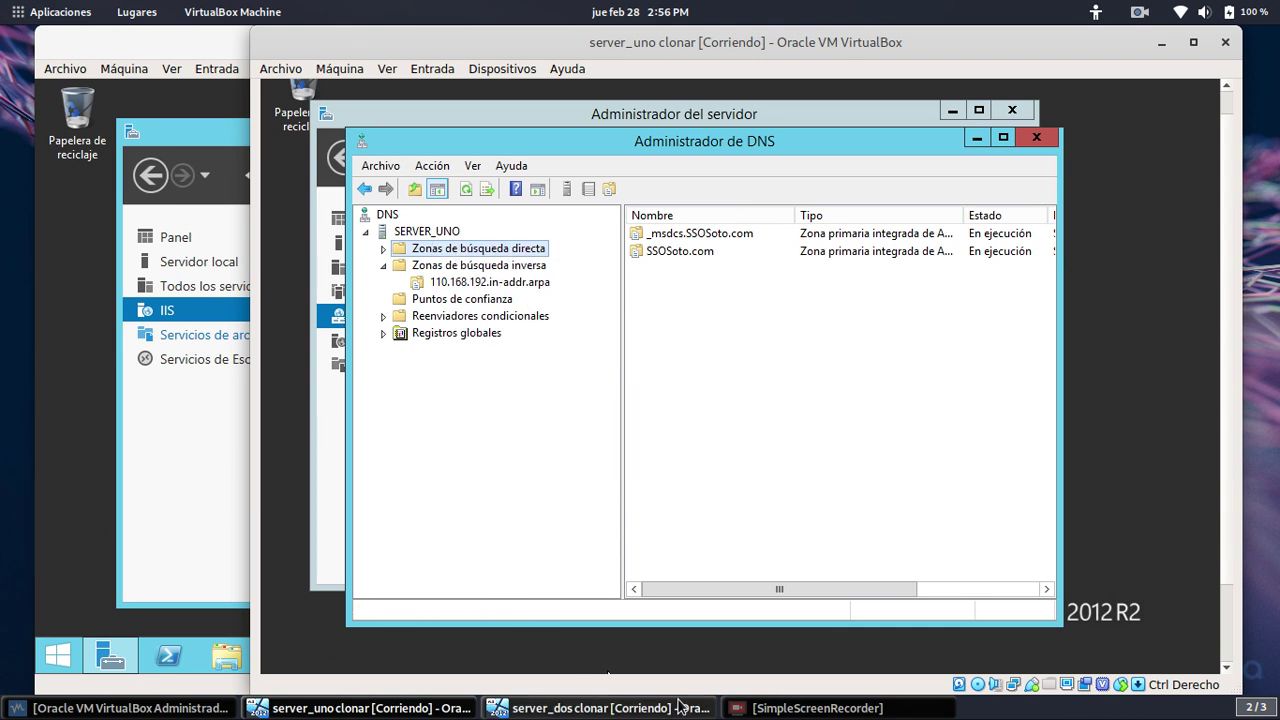
left_click(755, 708)
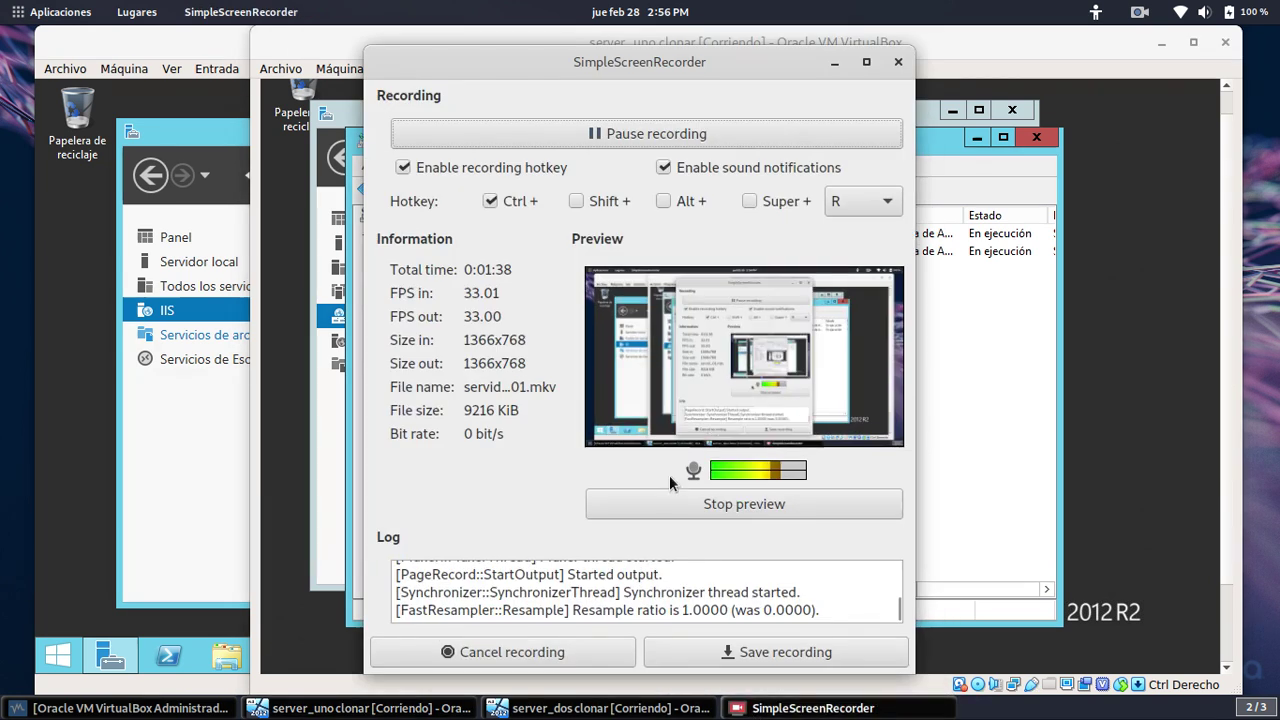
left_click(612, 134)
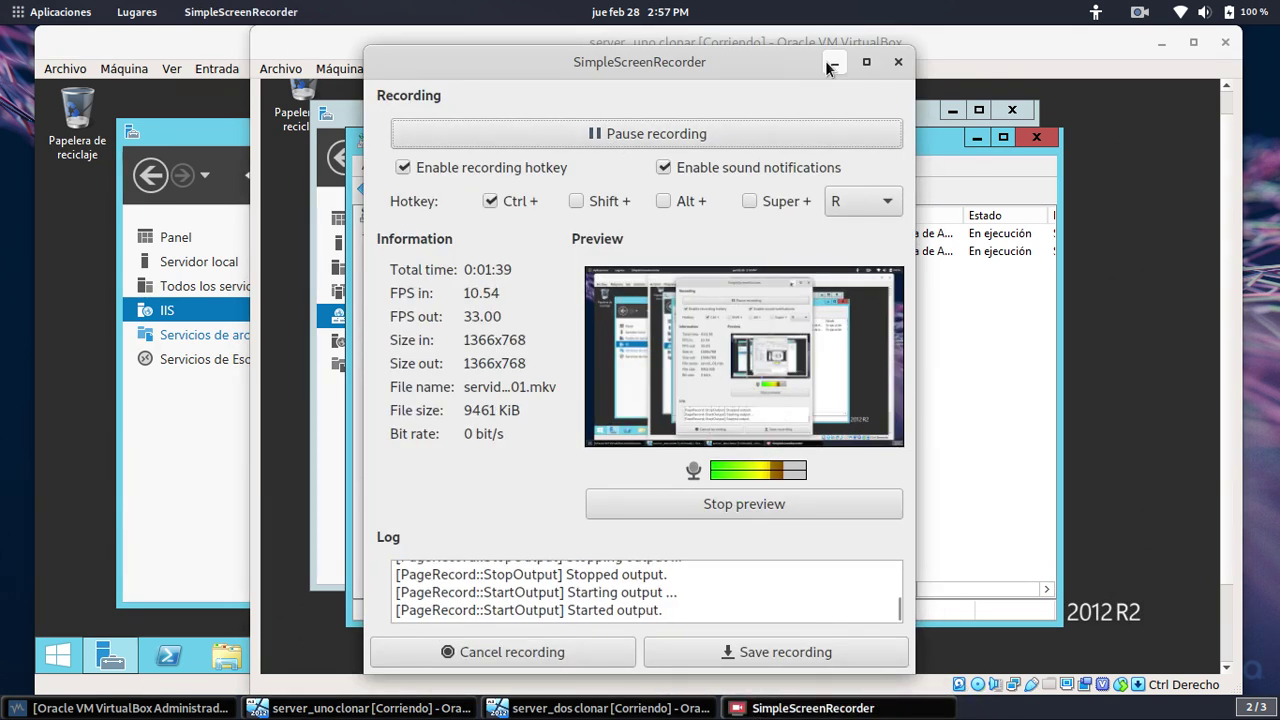
left_click(834, 62)
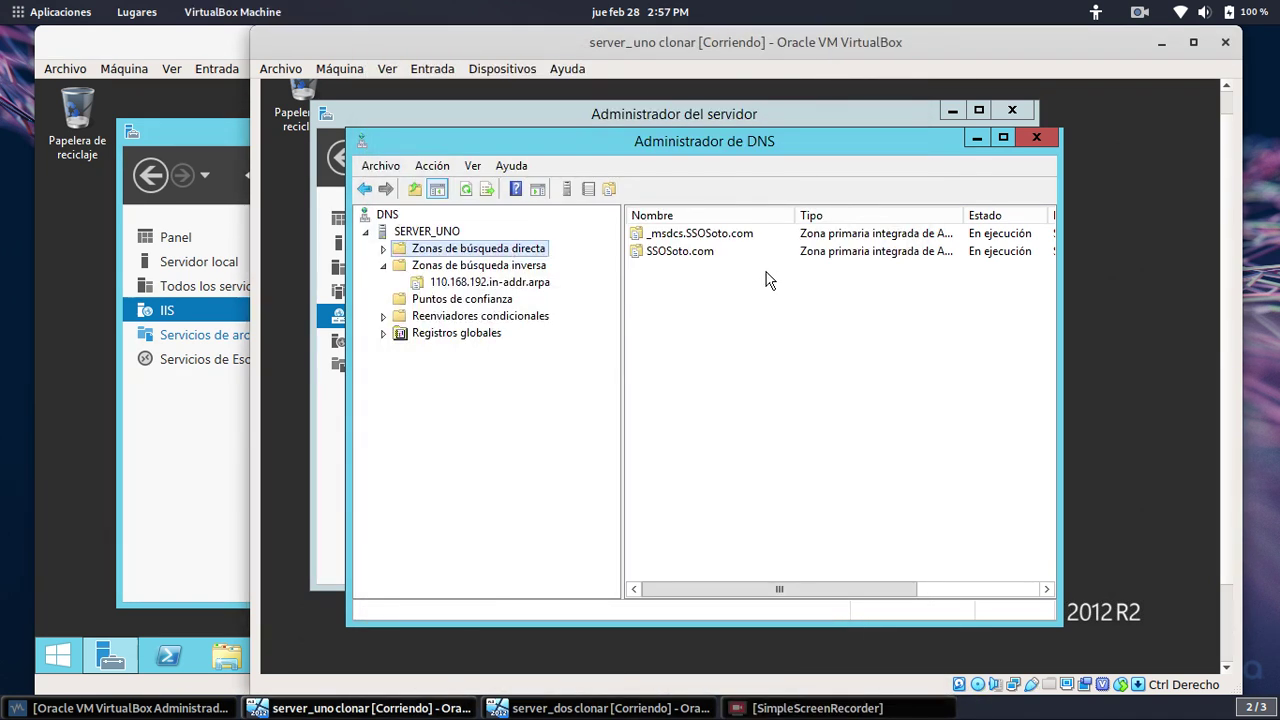
Start a new forward lookup zone as an Active Directory-stored primary zone replicated to all DNS servers in the domain.
right_click(450, 255)
left_click(496, 258)
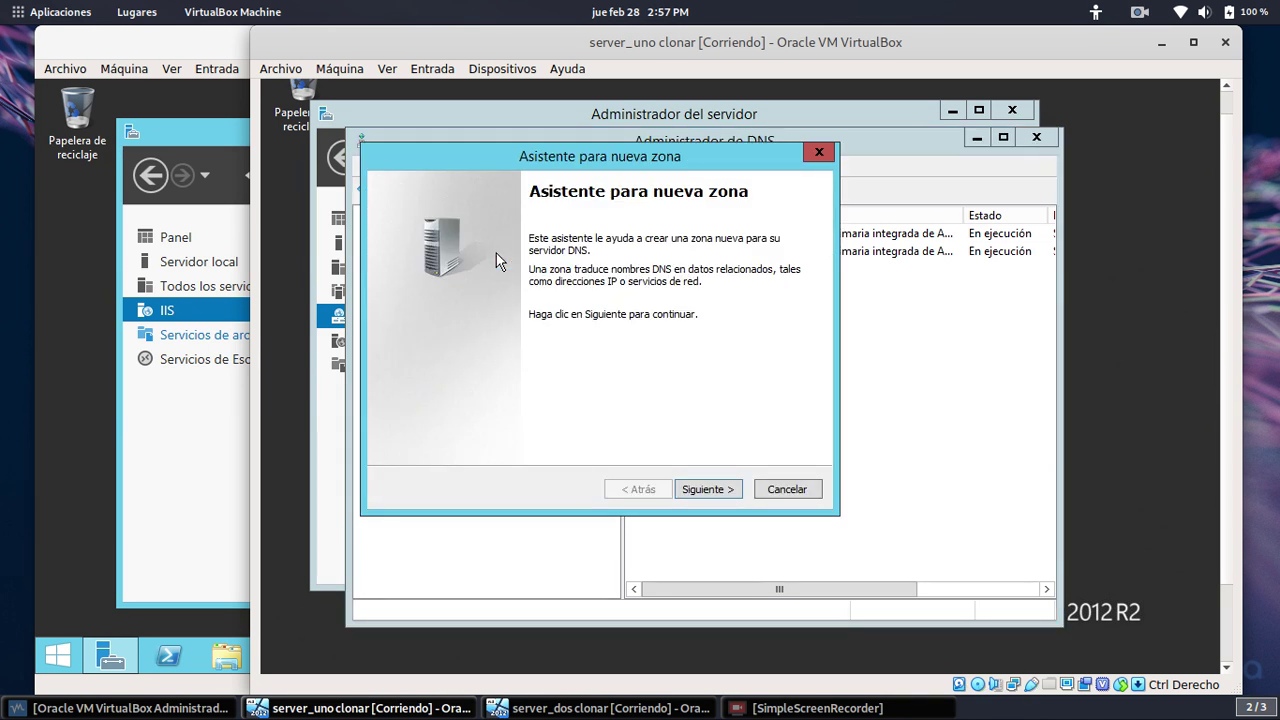
left_click(715, 489)
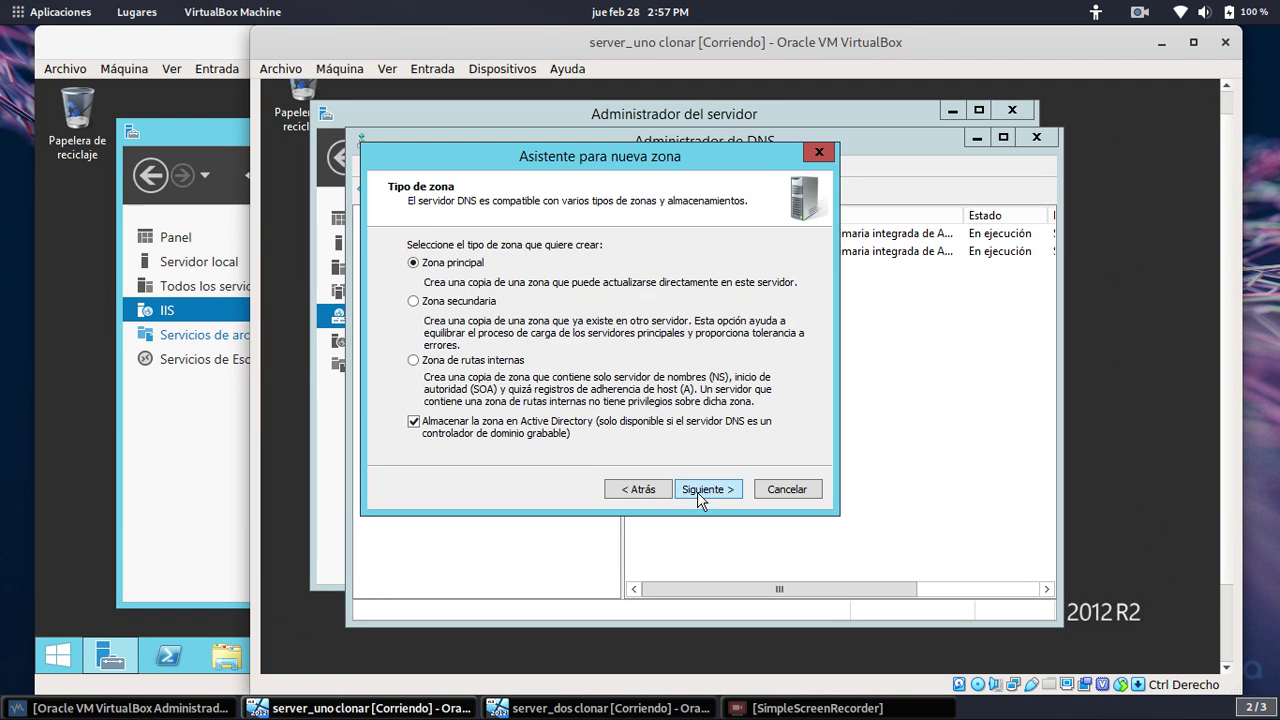
left_click(700, 497)
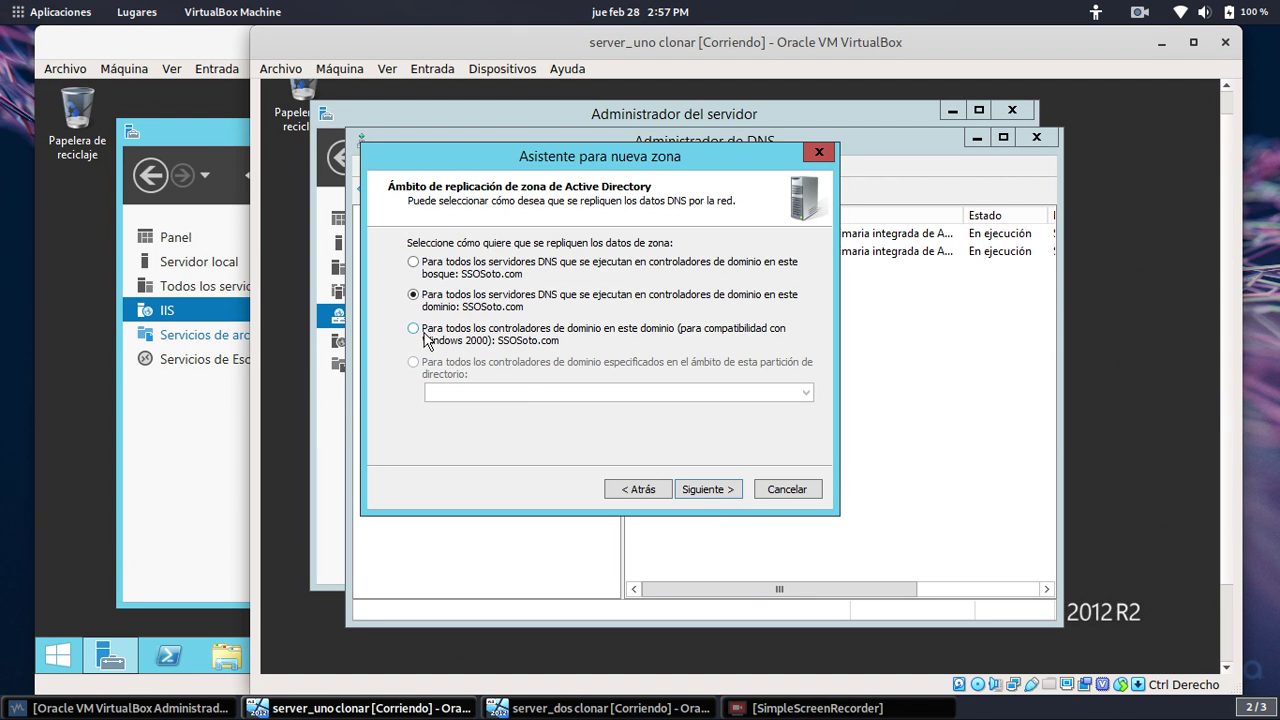
left_click(700, 490)
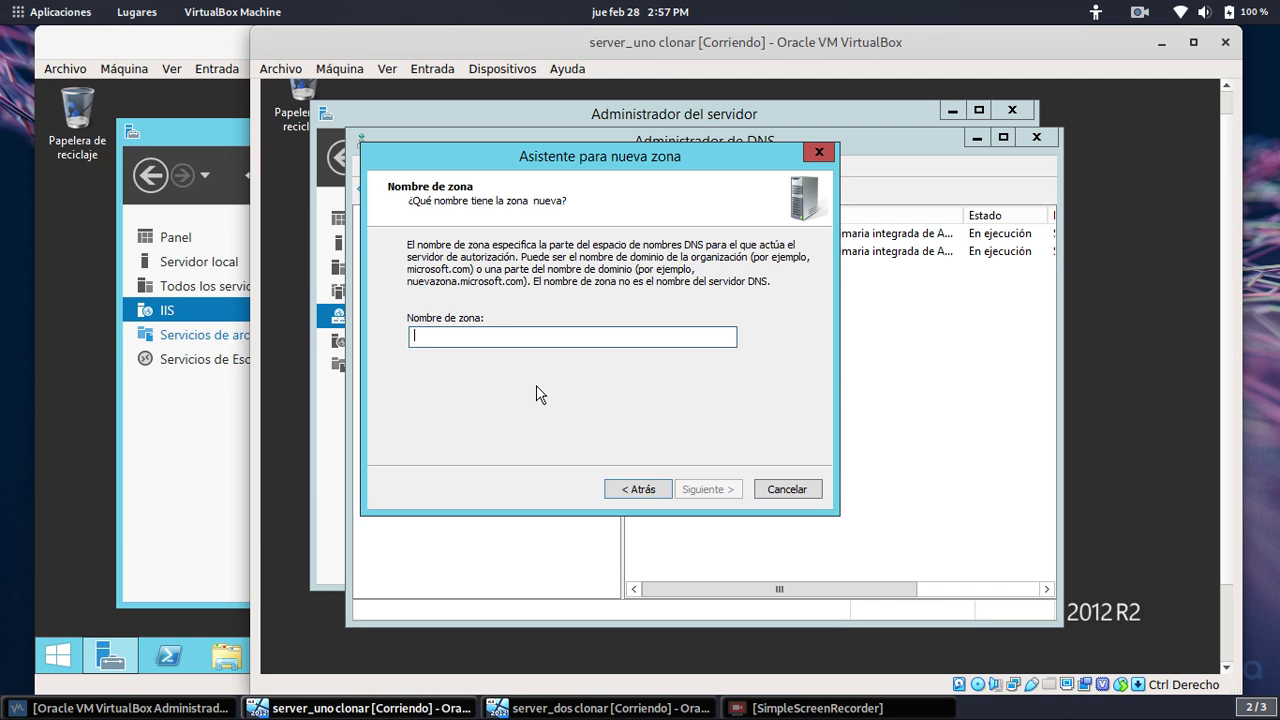
Name the forward lookup zone dextre.com, allow all secure and nonsecure dynamic updates, and create the zone.
type("dex")
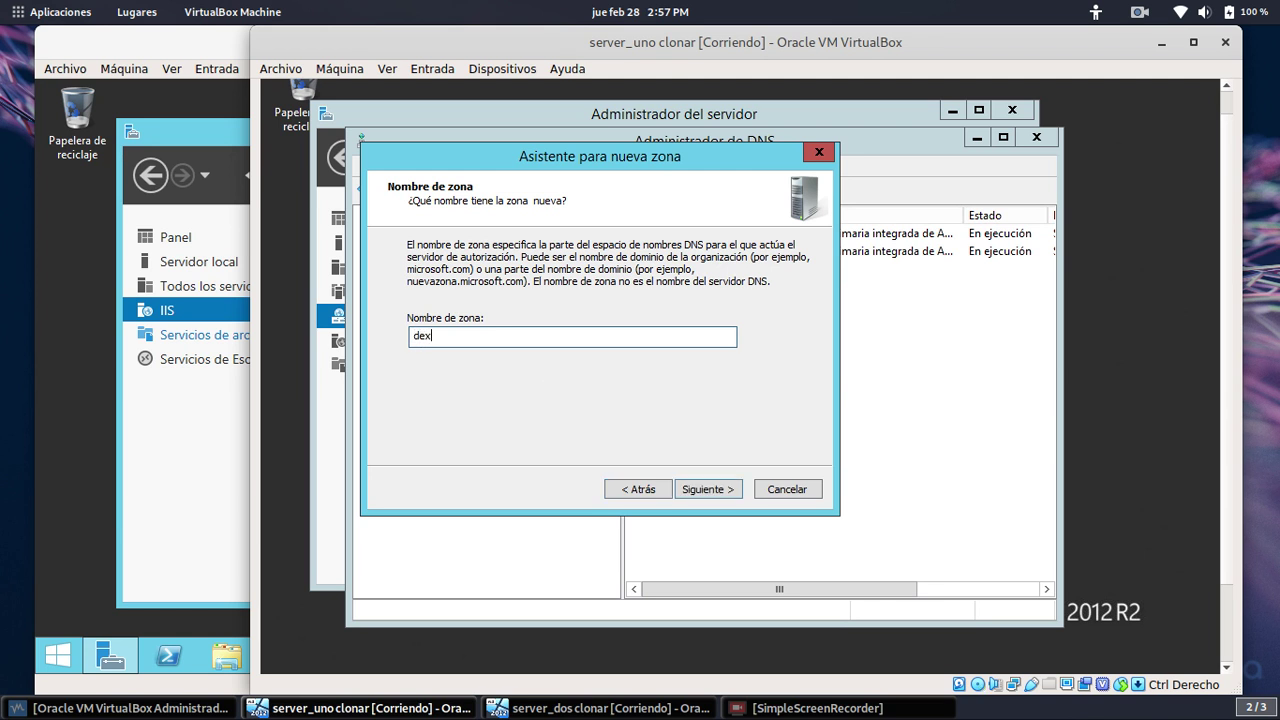
type("tre.com")
left_click(718, 490)
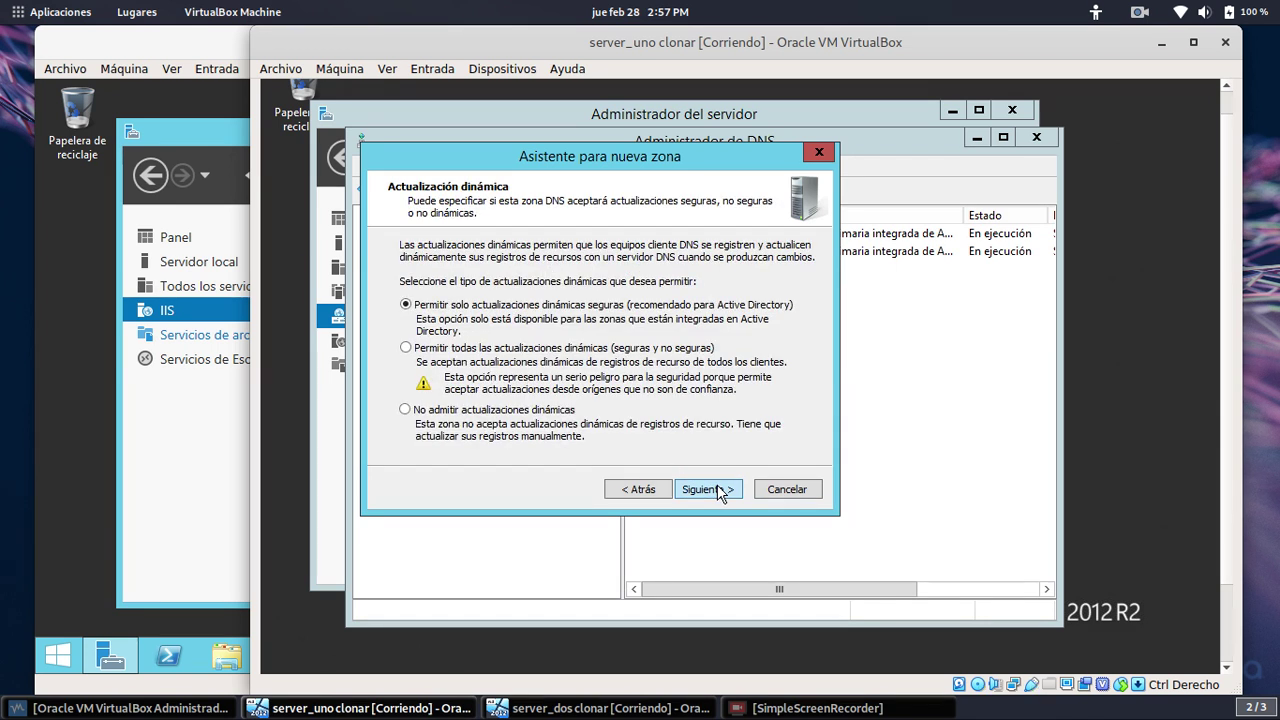
left_click(405, 347)
left_click(710, 496)
left_click(709, 498)
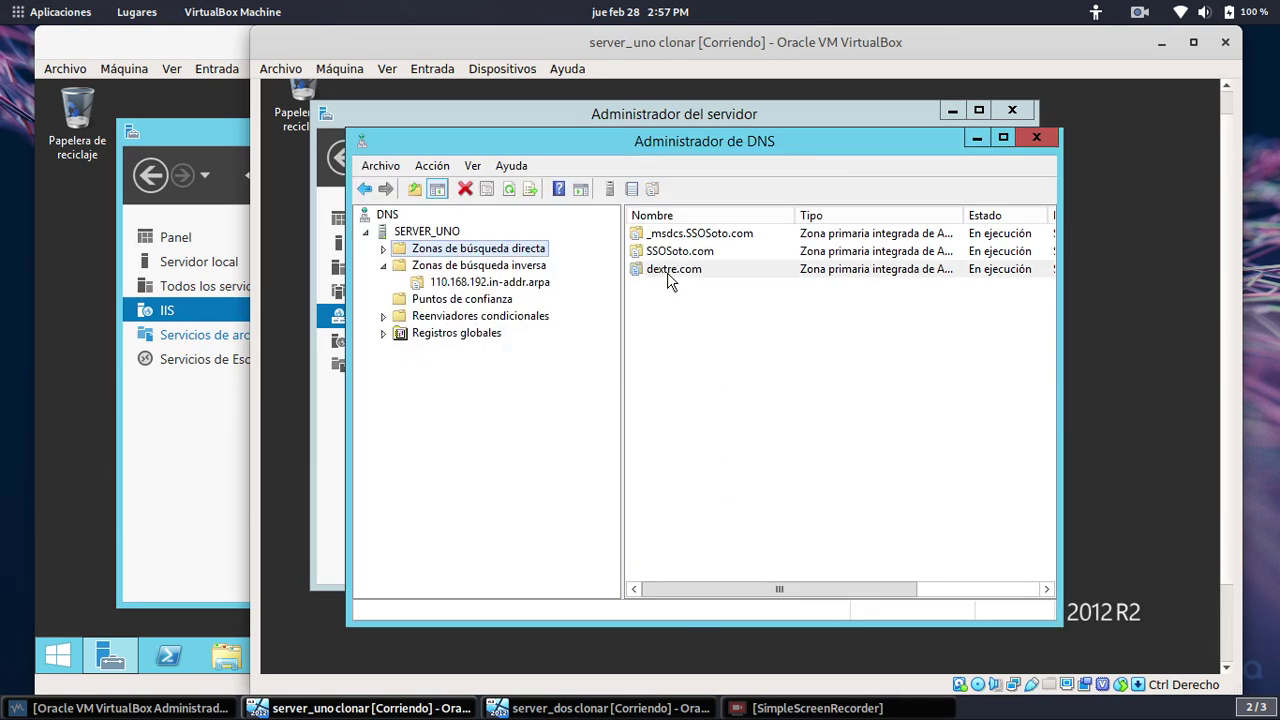
Expand the forward lookup zones and add a host record named www with IP address 192.168.110.3 to dextre.com.
left_click(667, 273)
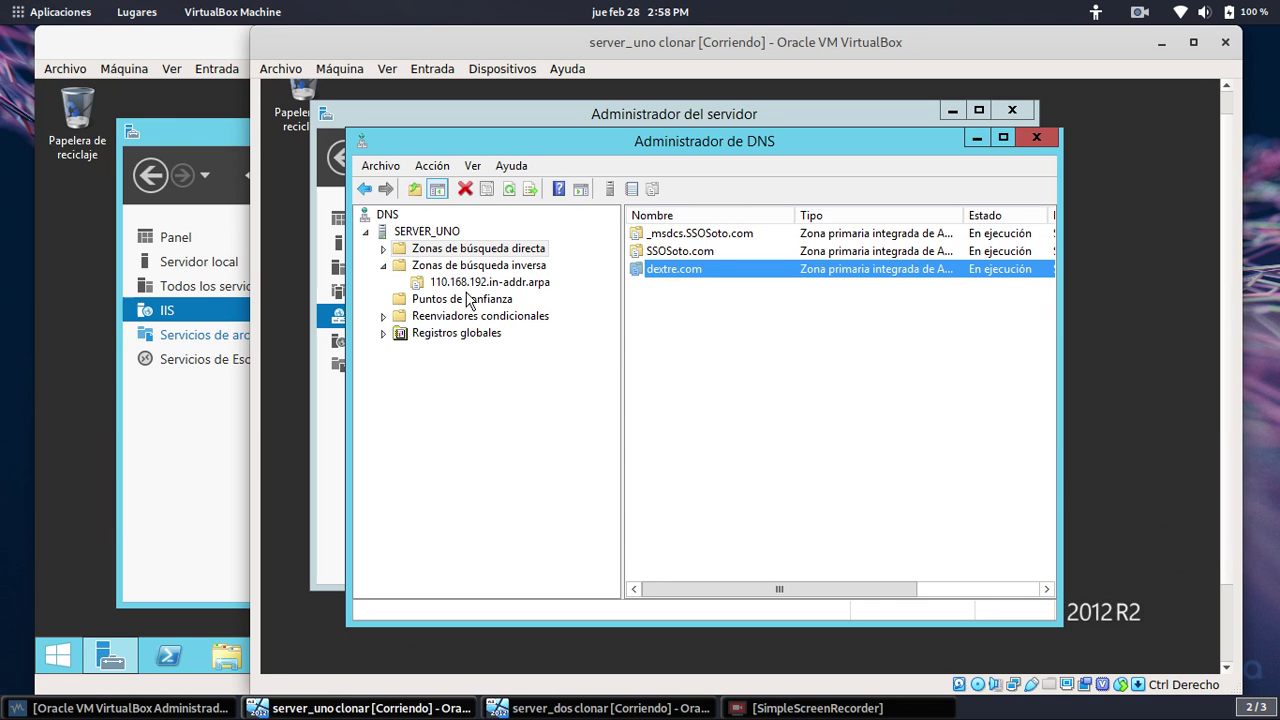
left_click(383, 249)
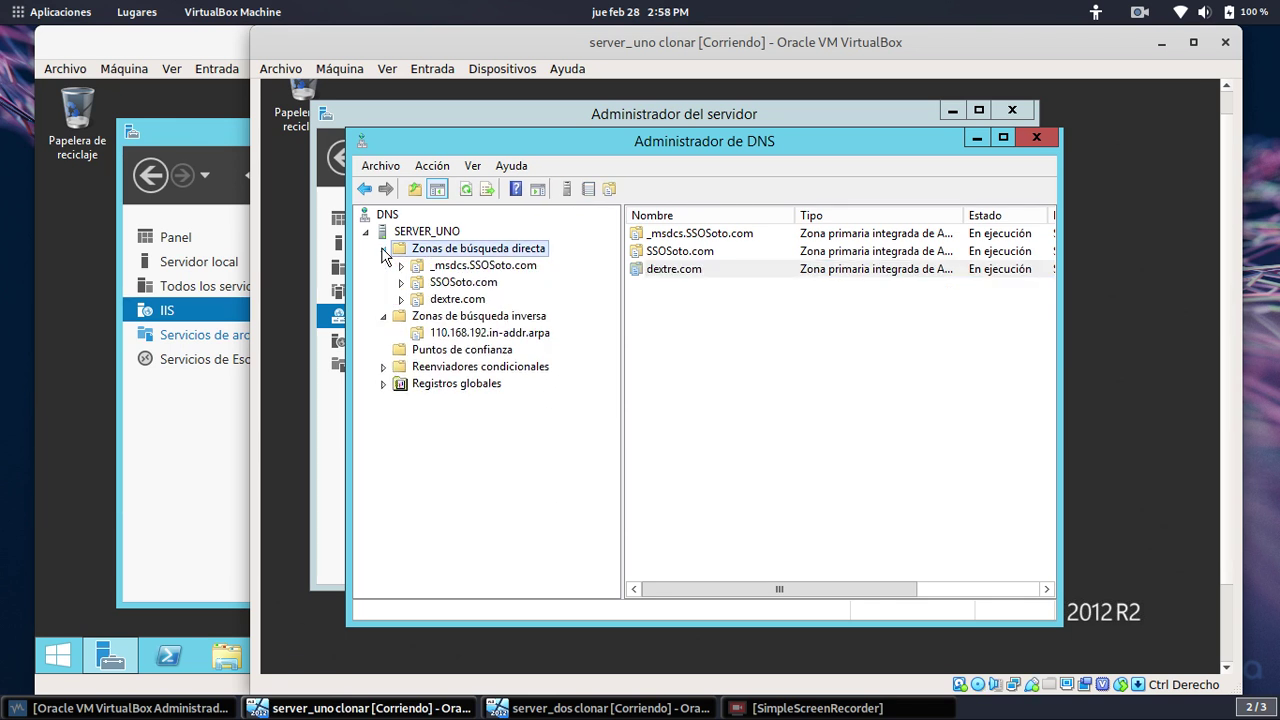
left_click(440, 301)
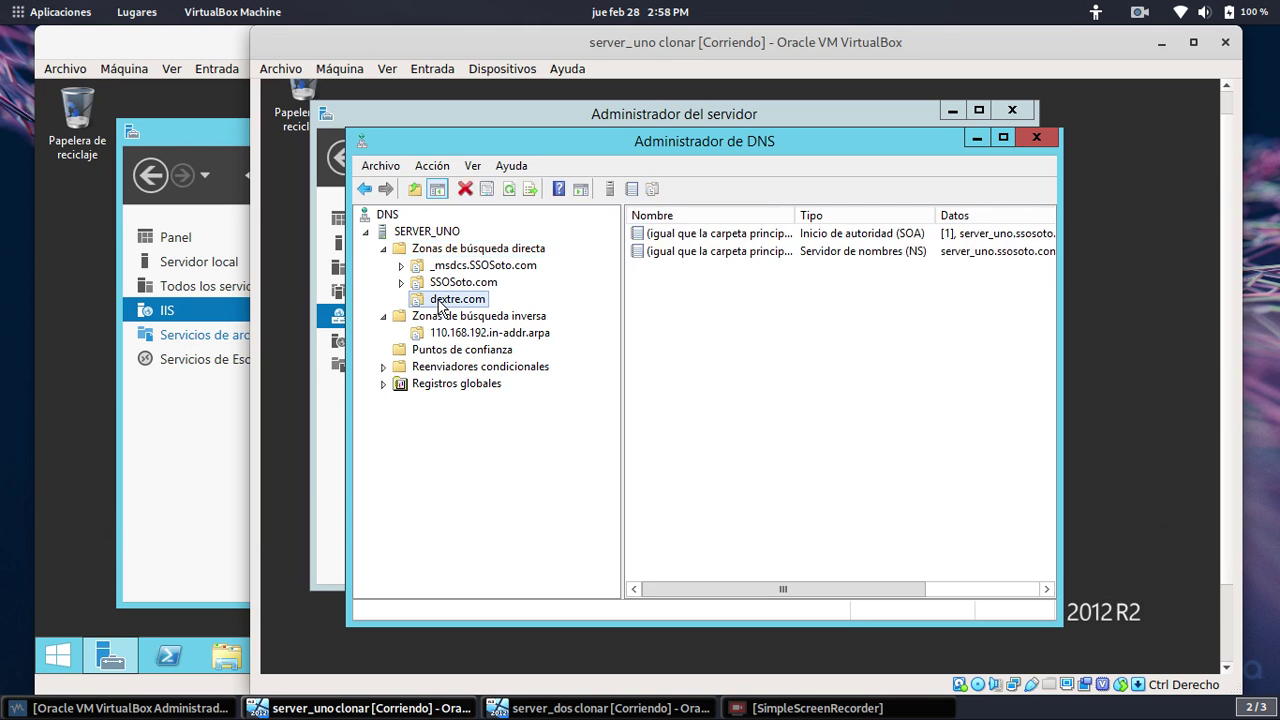
right_click(440, 305)
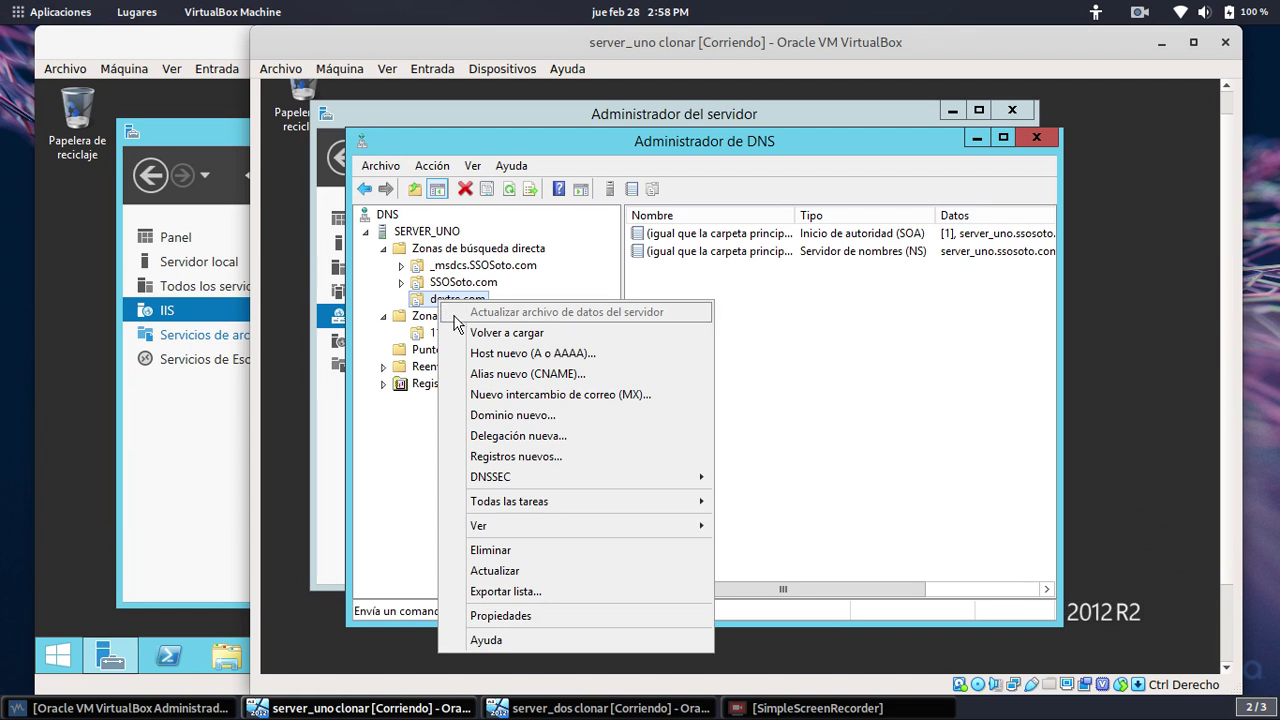
left_click(530, 356)
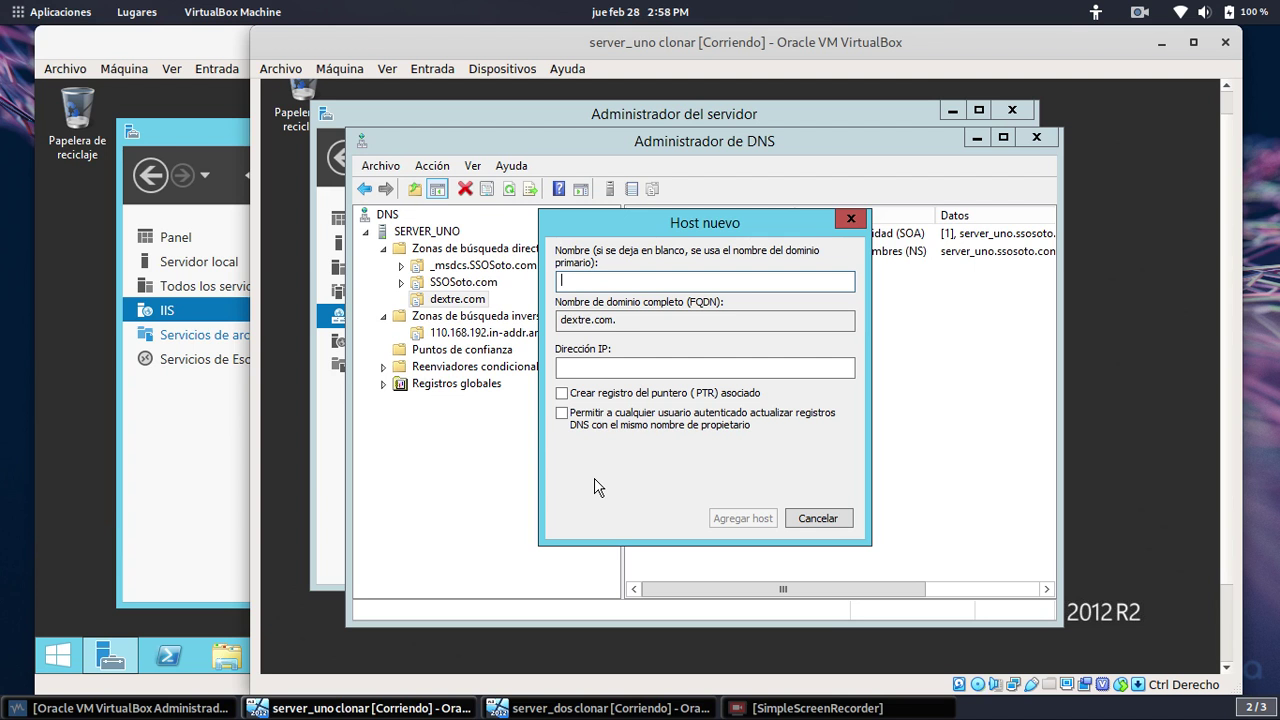
type("www")
left_click(653, 370)
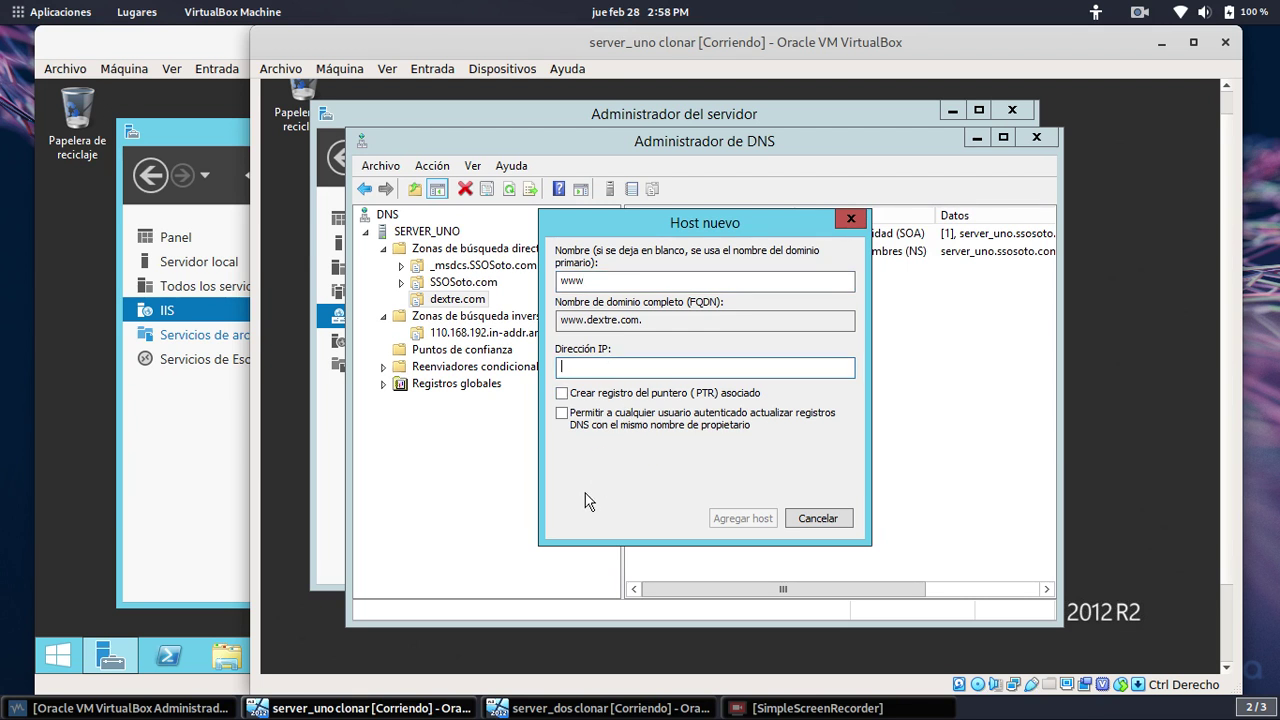
type("192.168.110.3")
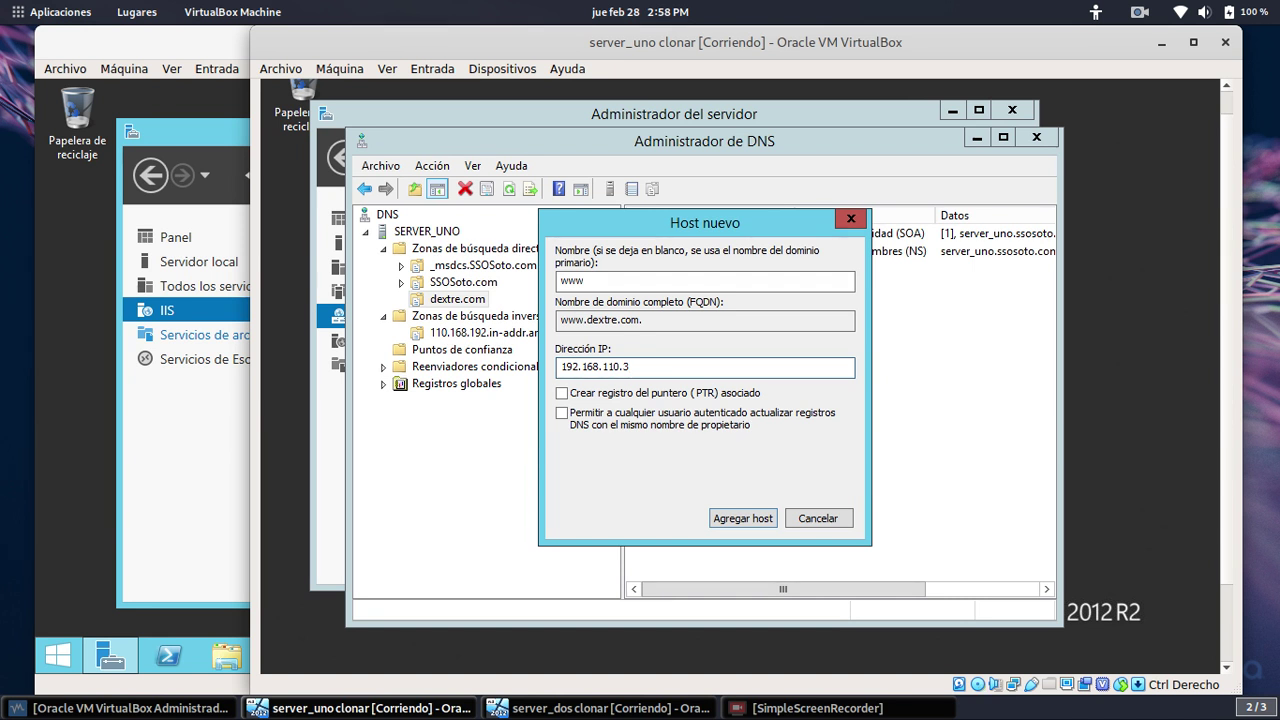
left_click(738, 520)
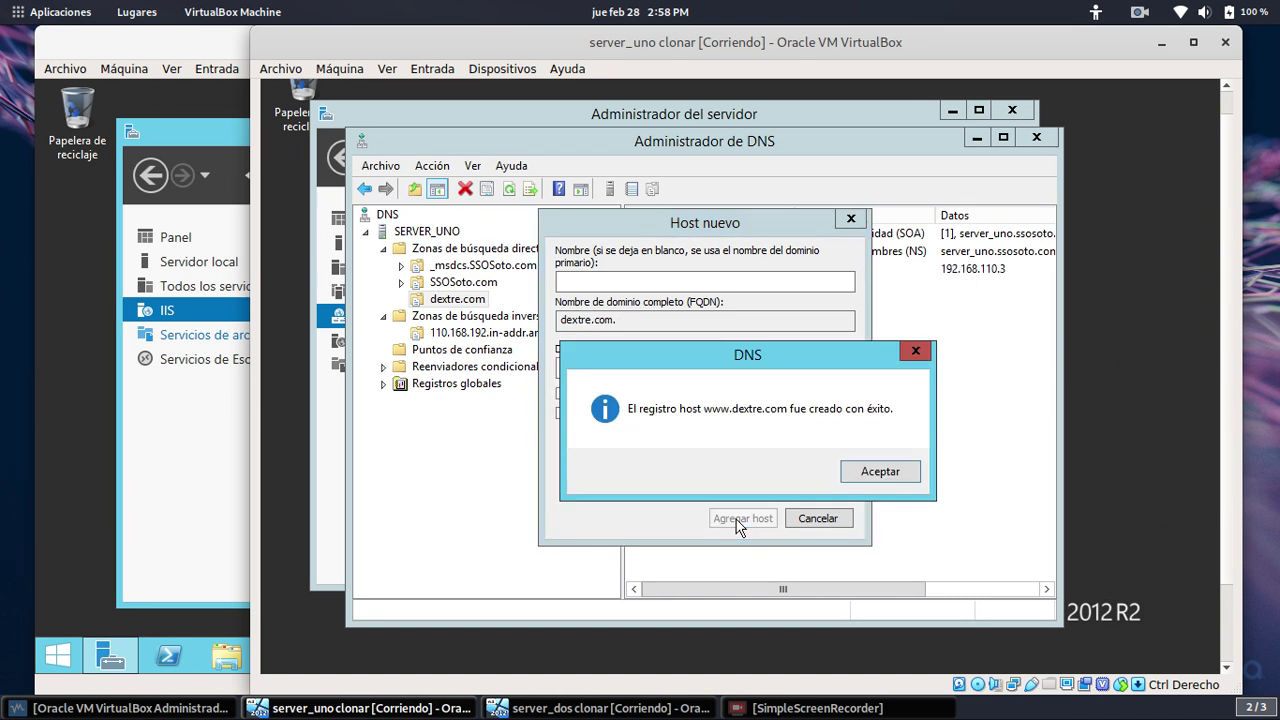
left_click(880, 471)
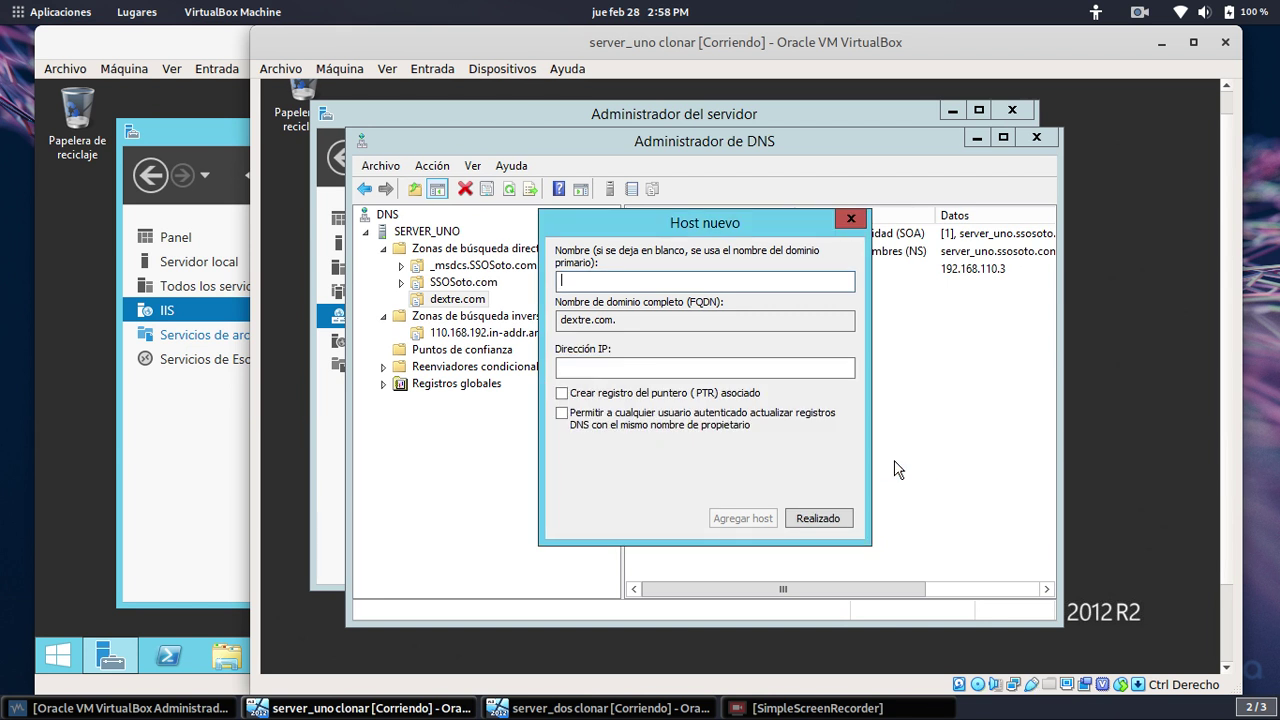
left_click(816, 518)
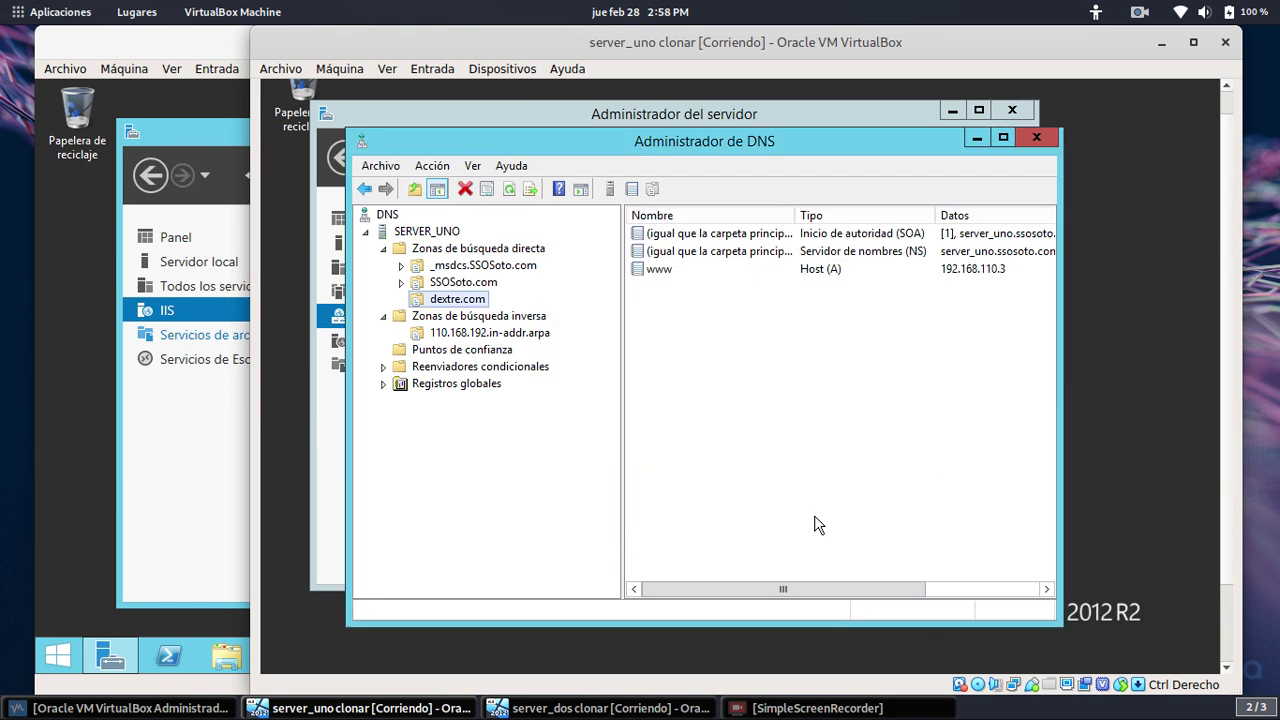
right_click(466, 305)
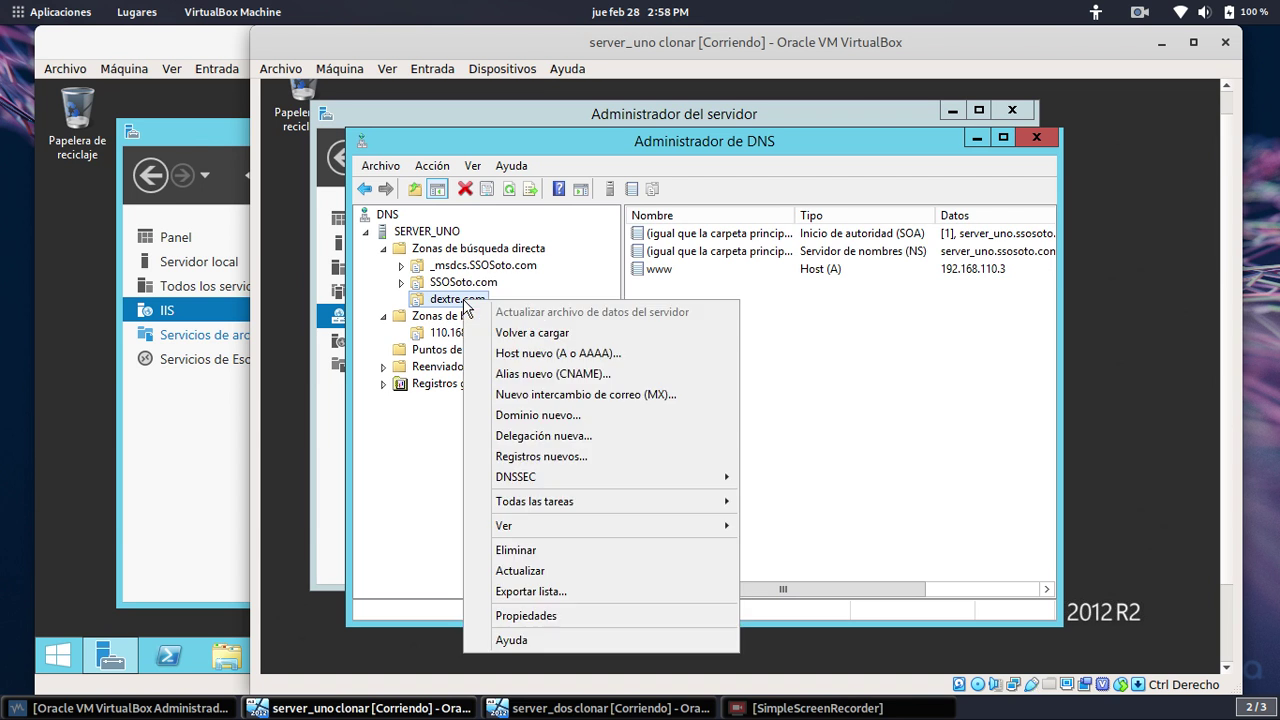
left_click(537, 376)
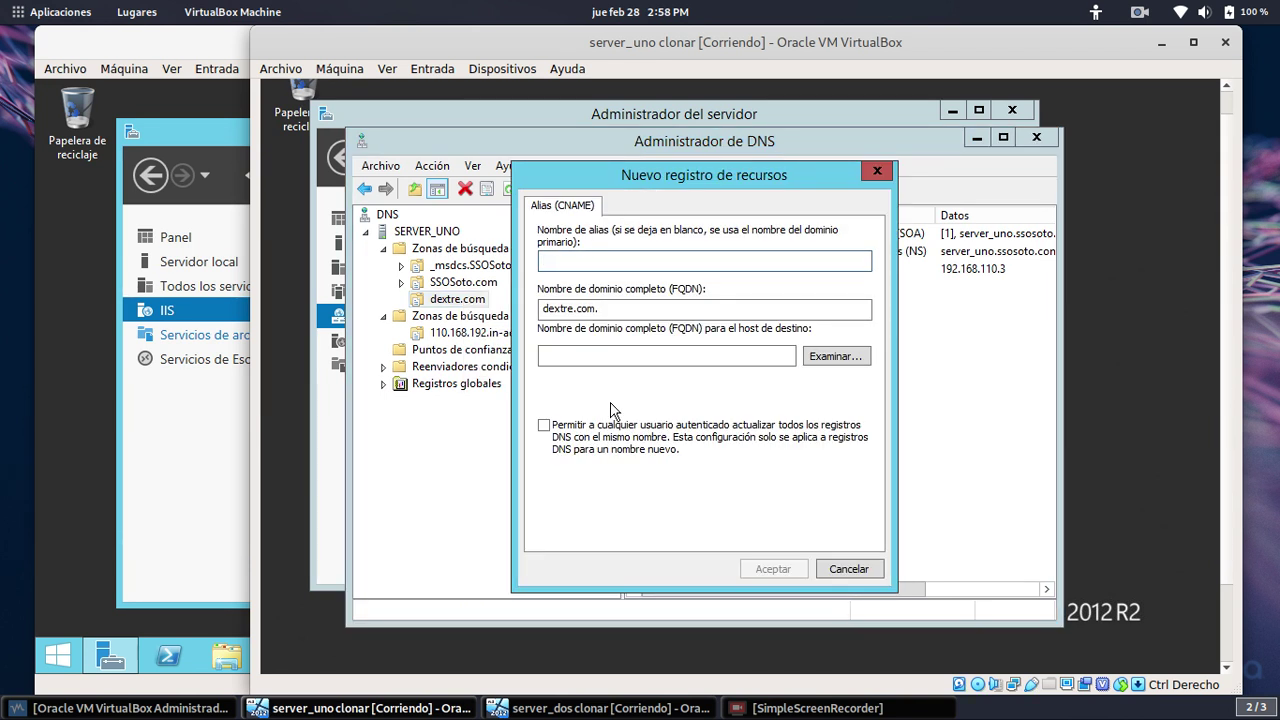
type("www")
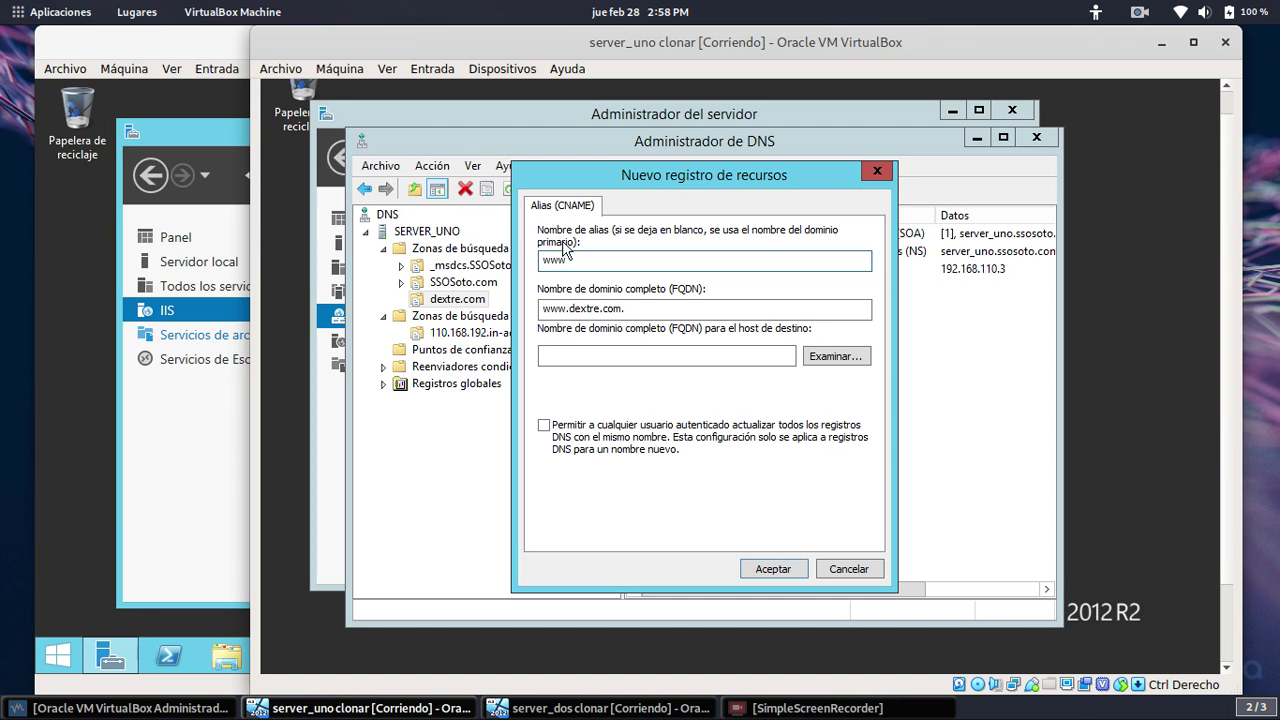
left_click(836, 357)
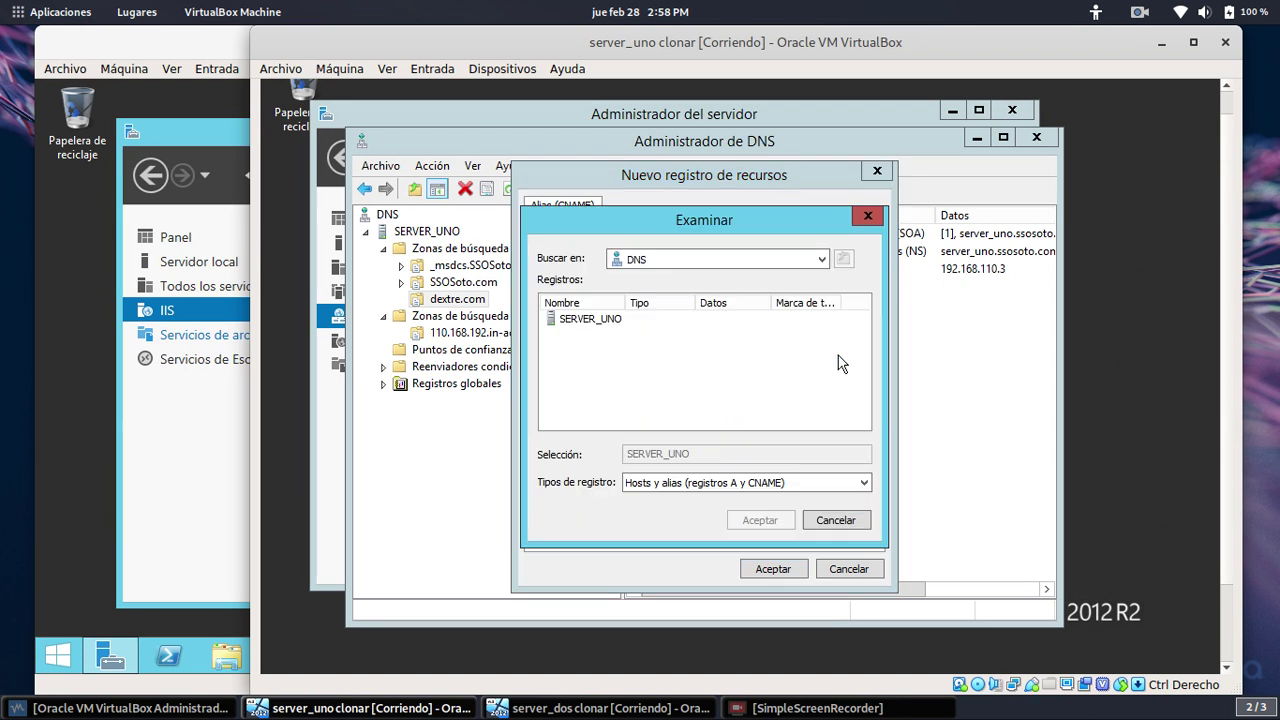
double_click(592, 322)
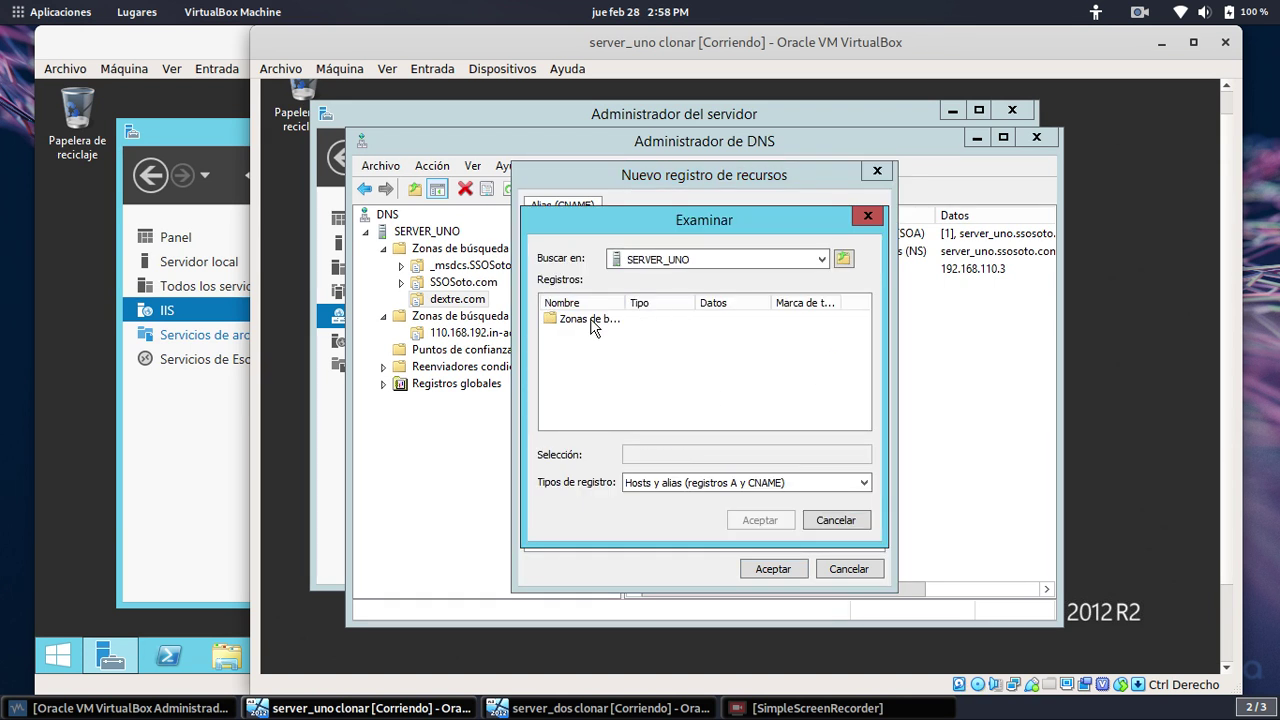
double_click(590, 318)
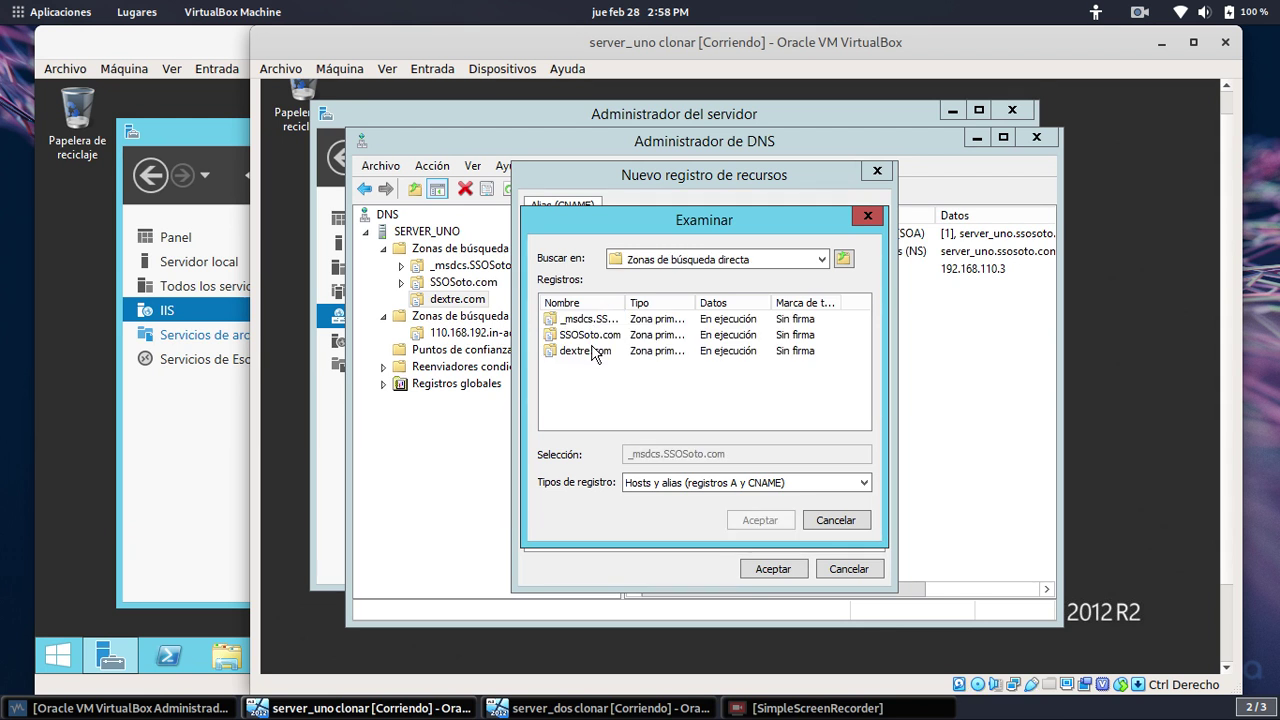
double_click(593, 350)
left_click(556, 320)
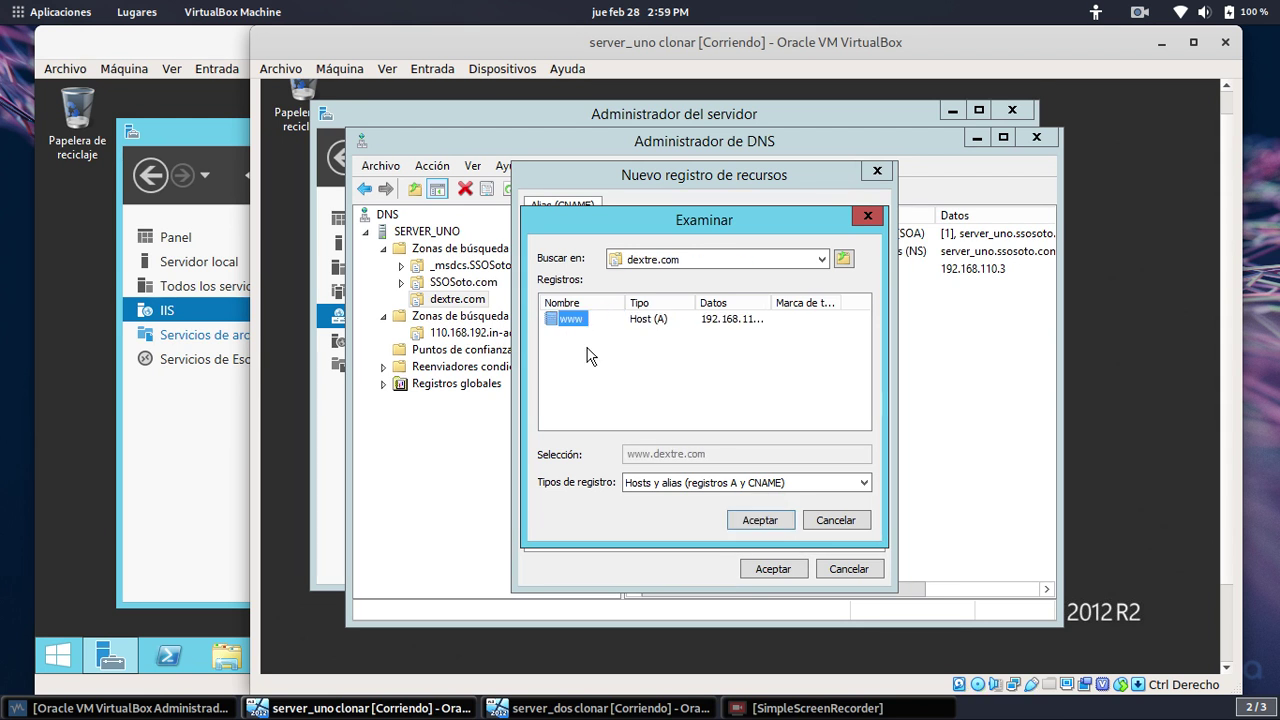
left_click(757, 519)
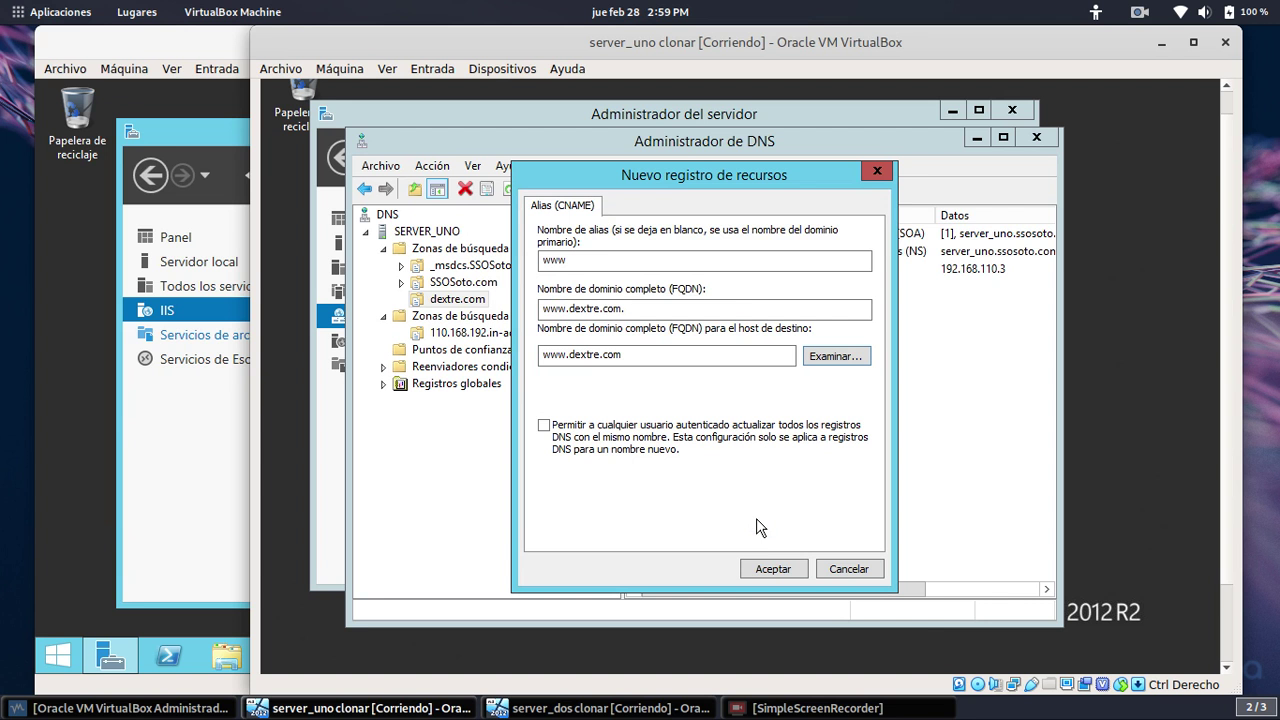
left_click(772, 569)
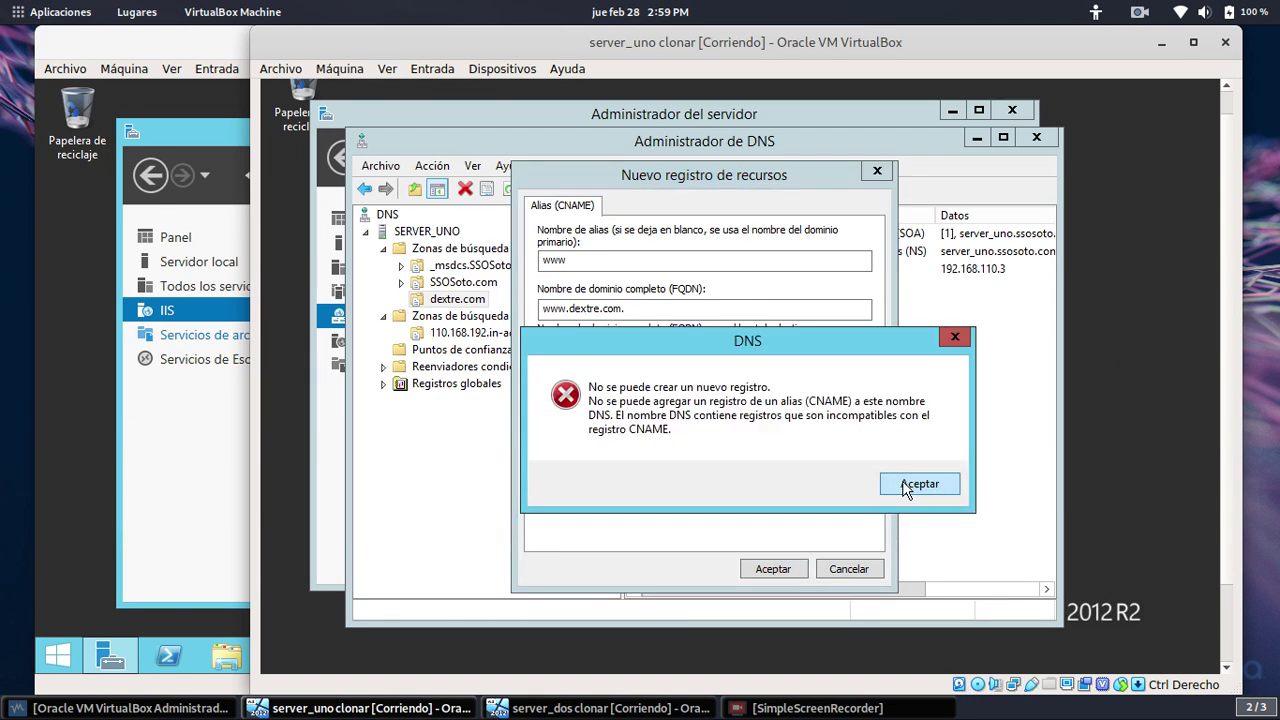
left_click(905, 487)
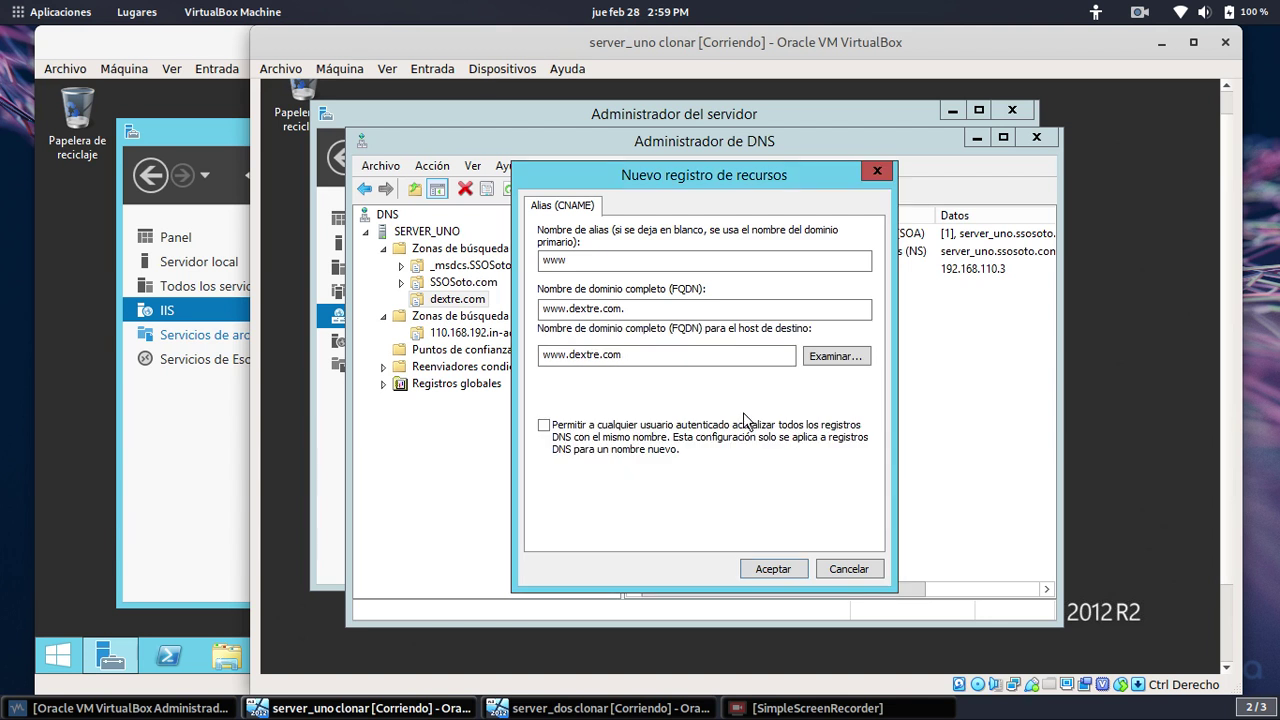
Replace the alias name with dextre.
left_click(582, 260)
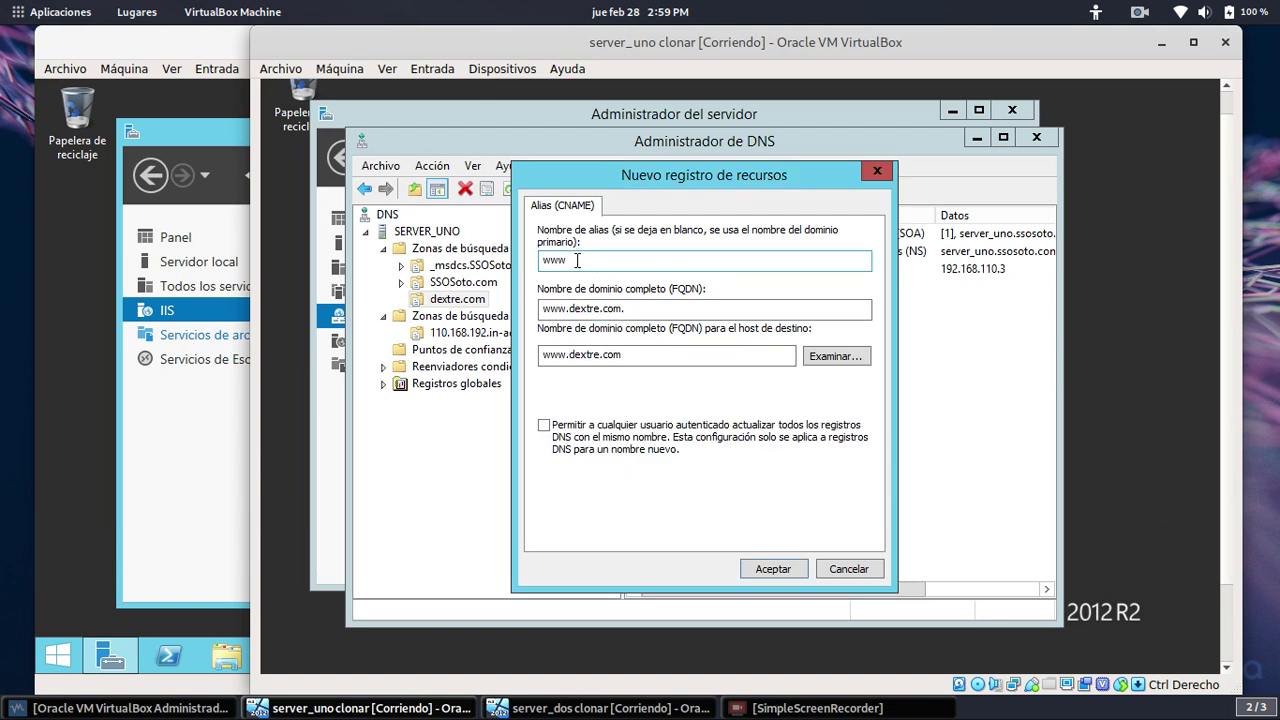
key("BackSpace")
key("BackSpace")
key("BackSpace")
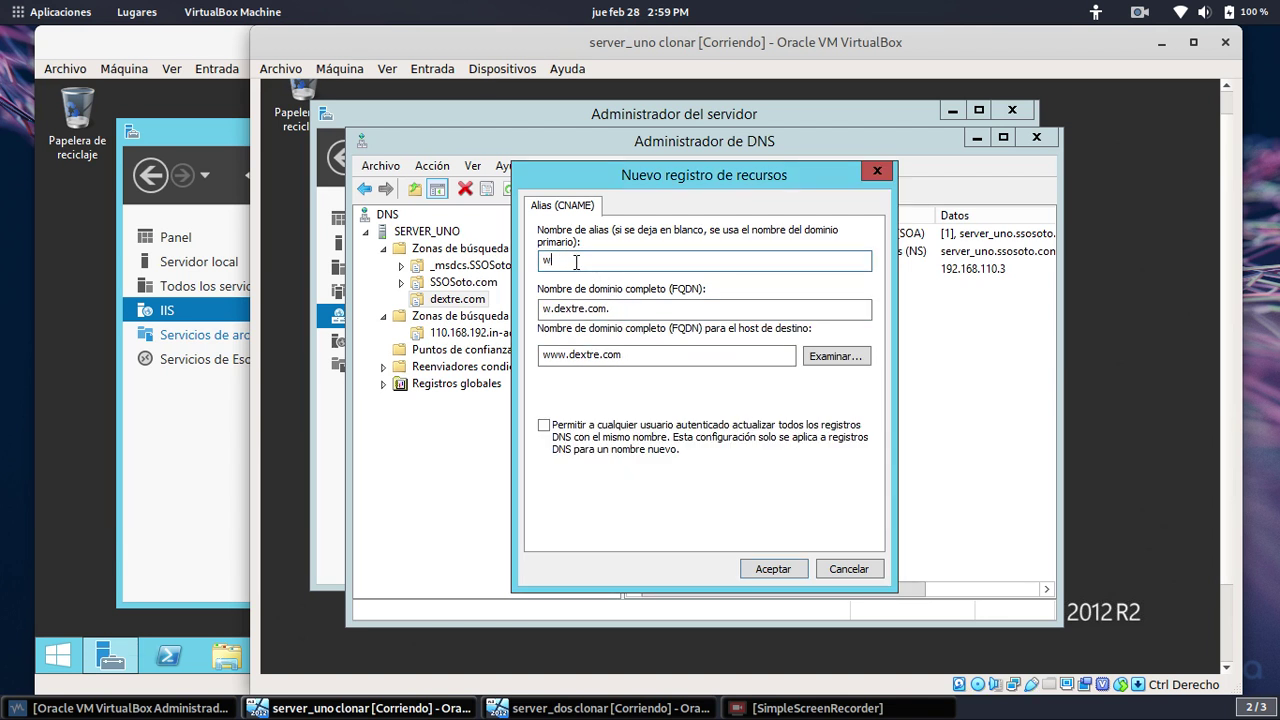
type("dextre")
Browse SERVER_UNO's forward zones to dextre.com, choose its www host record as the alias target, and create the alias.
left_click(822, 362)
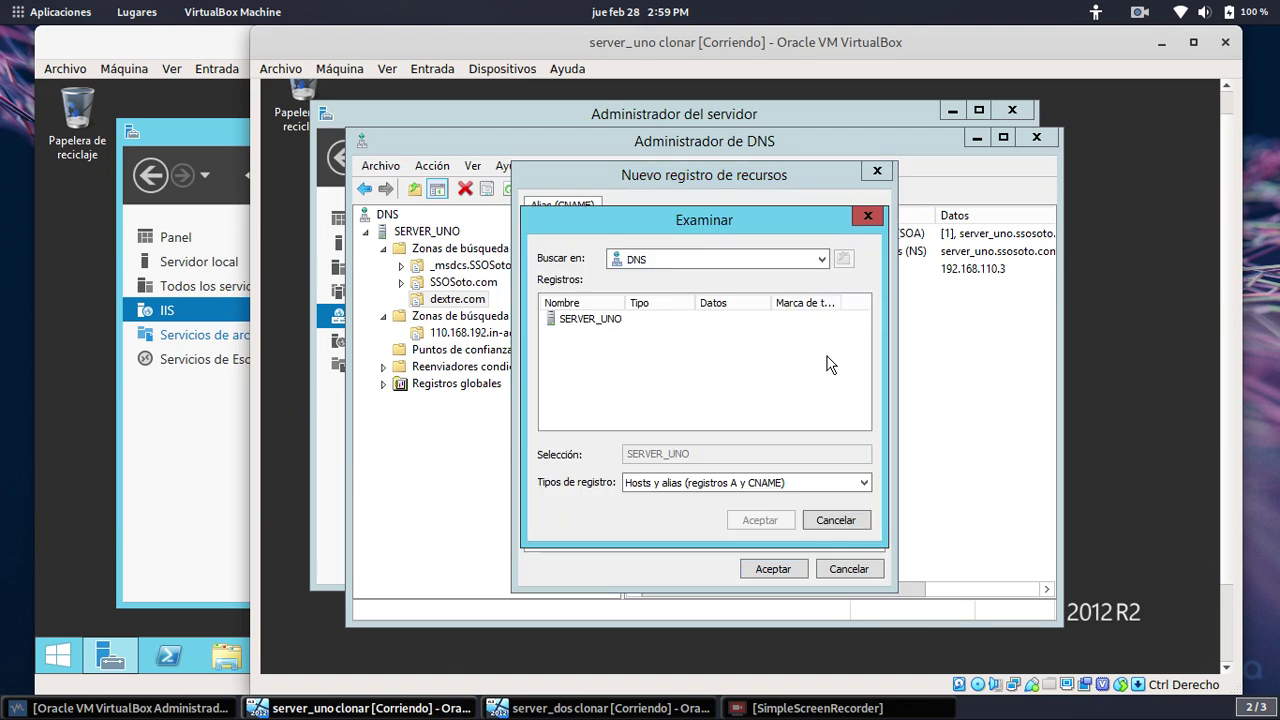
double_click(610, 320)
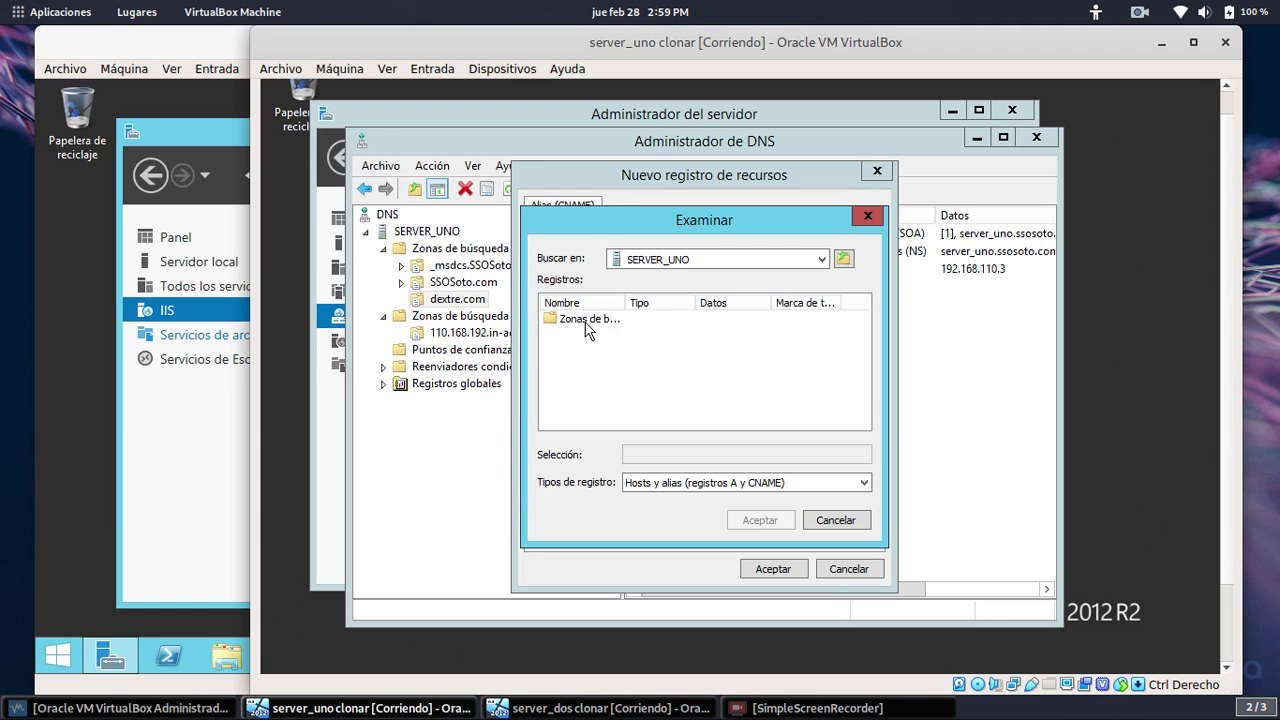
double_click(588, 320)
left_click(590, 350)
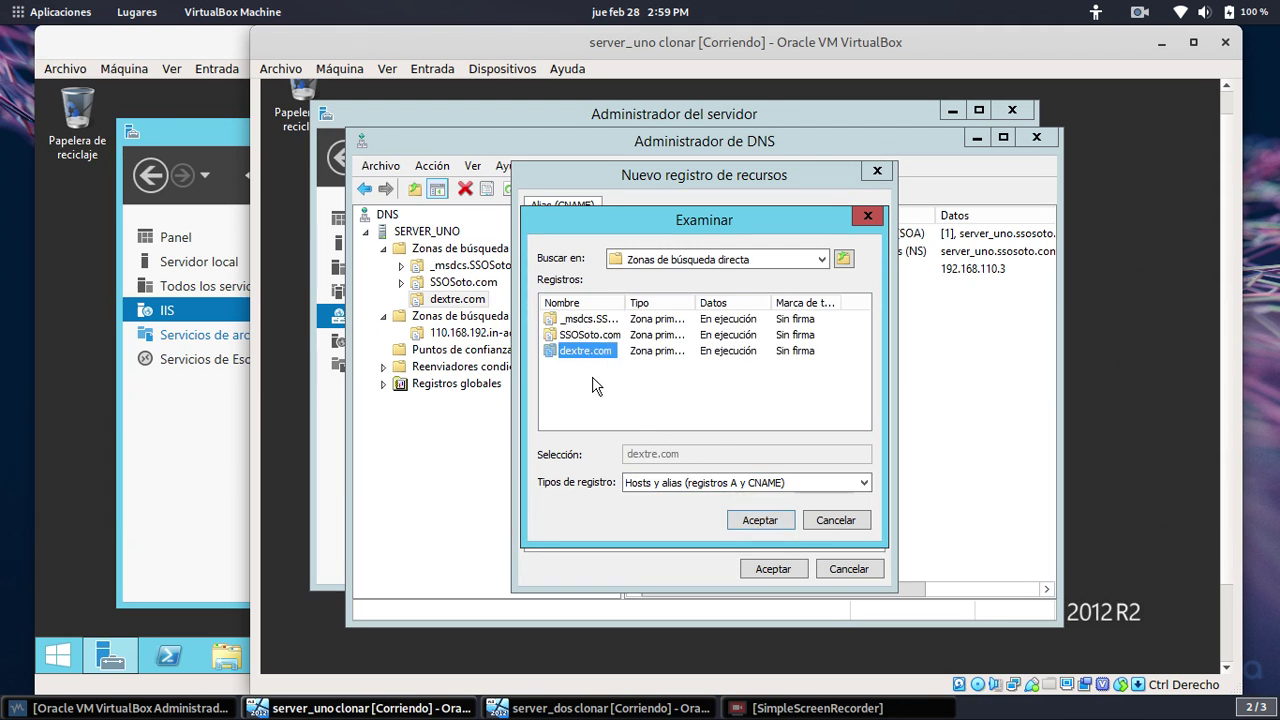
double_click(552, 350)
left_click(560, 320)
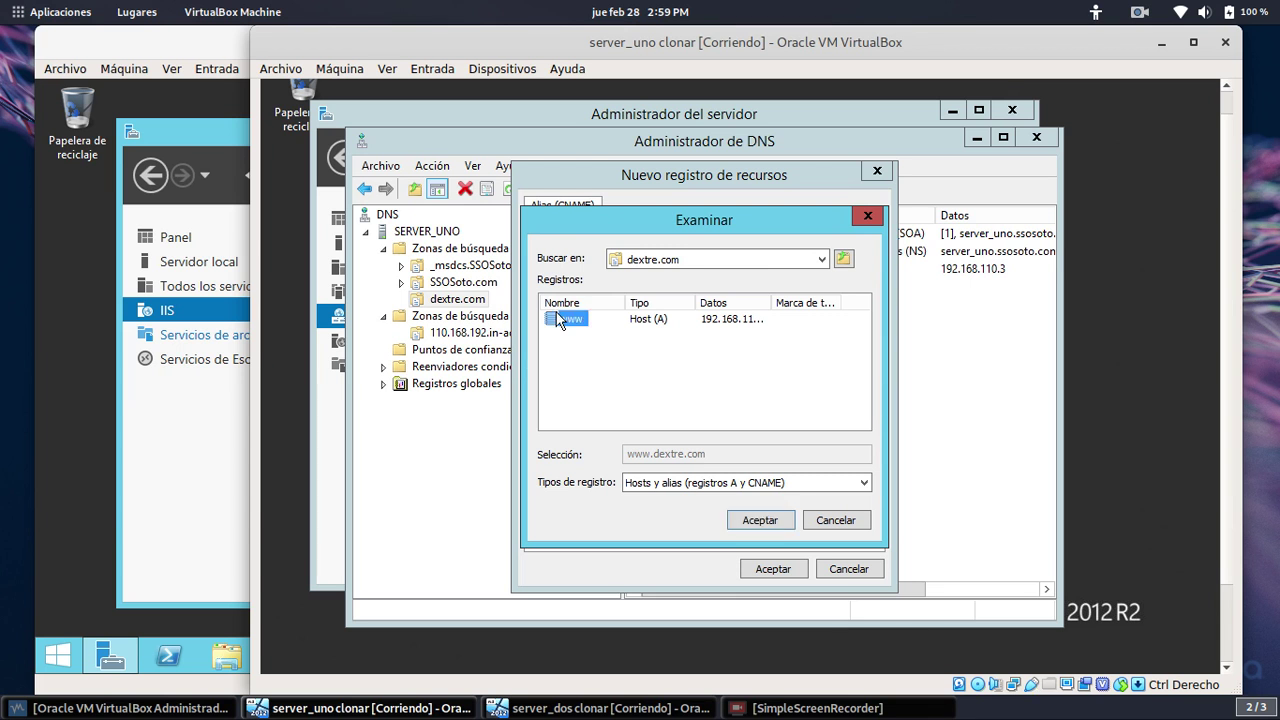
left_click(757, 521)
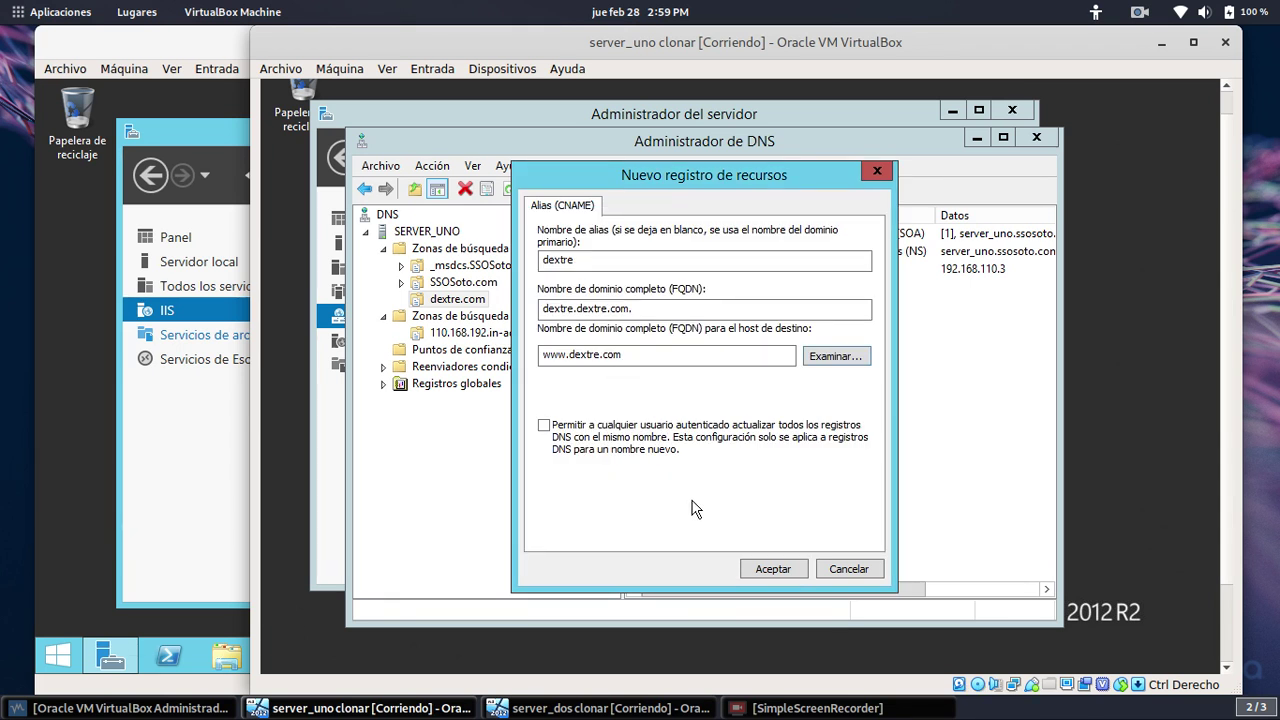
left_click(773, 569)
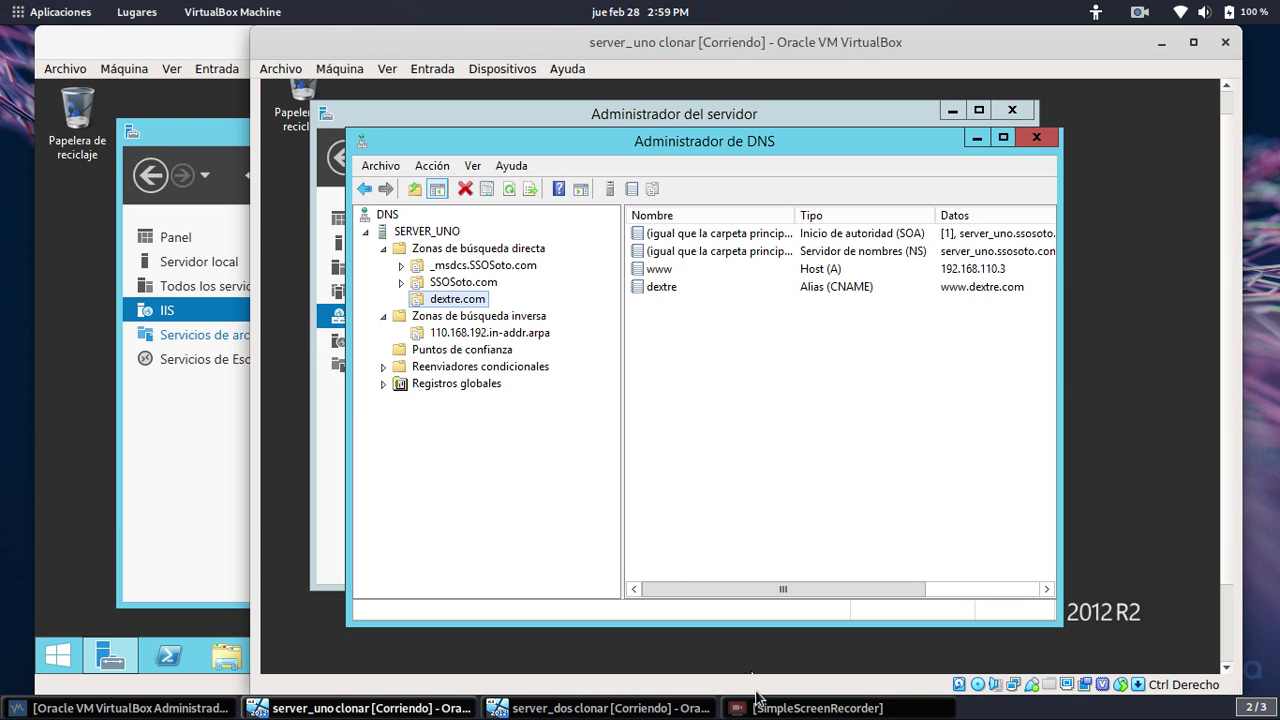
left_click(805, 707)
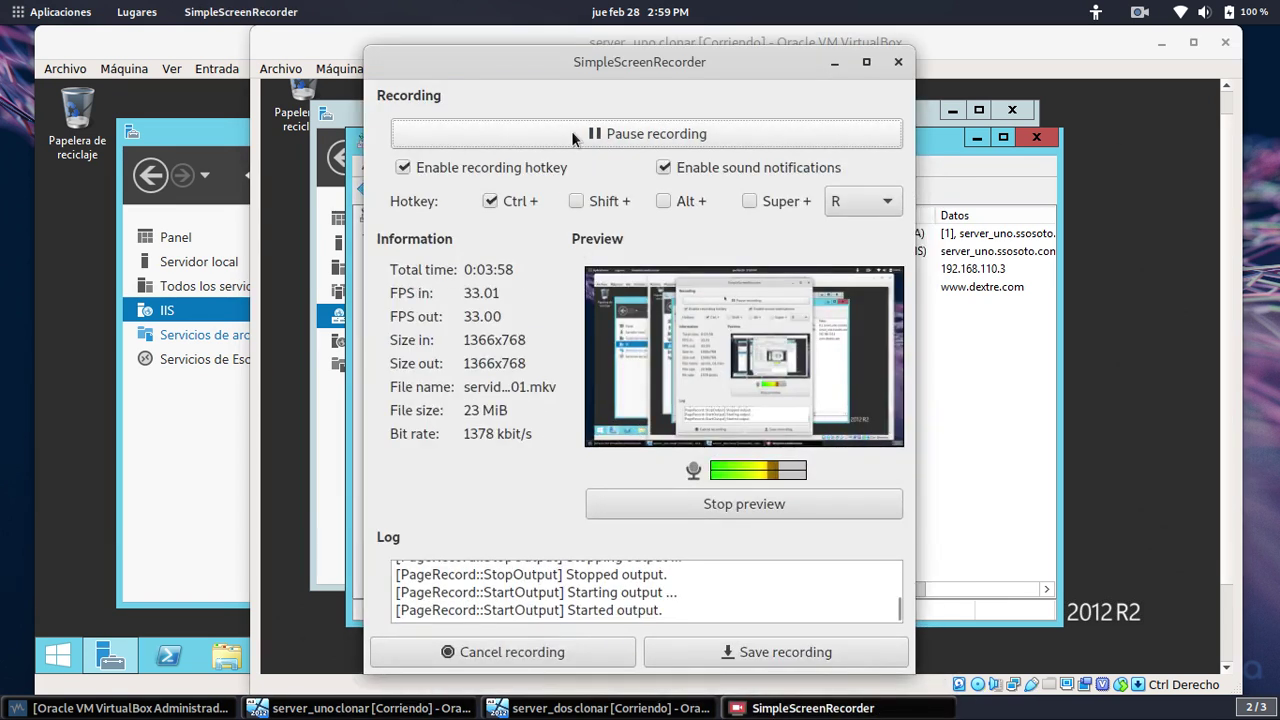
left_click(573, 133)
key("ctrl+r")
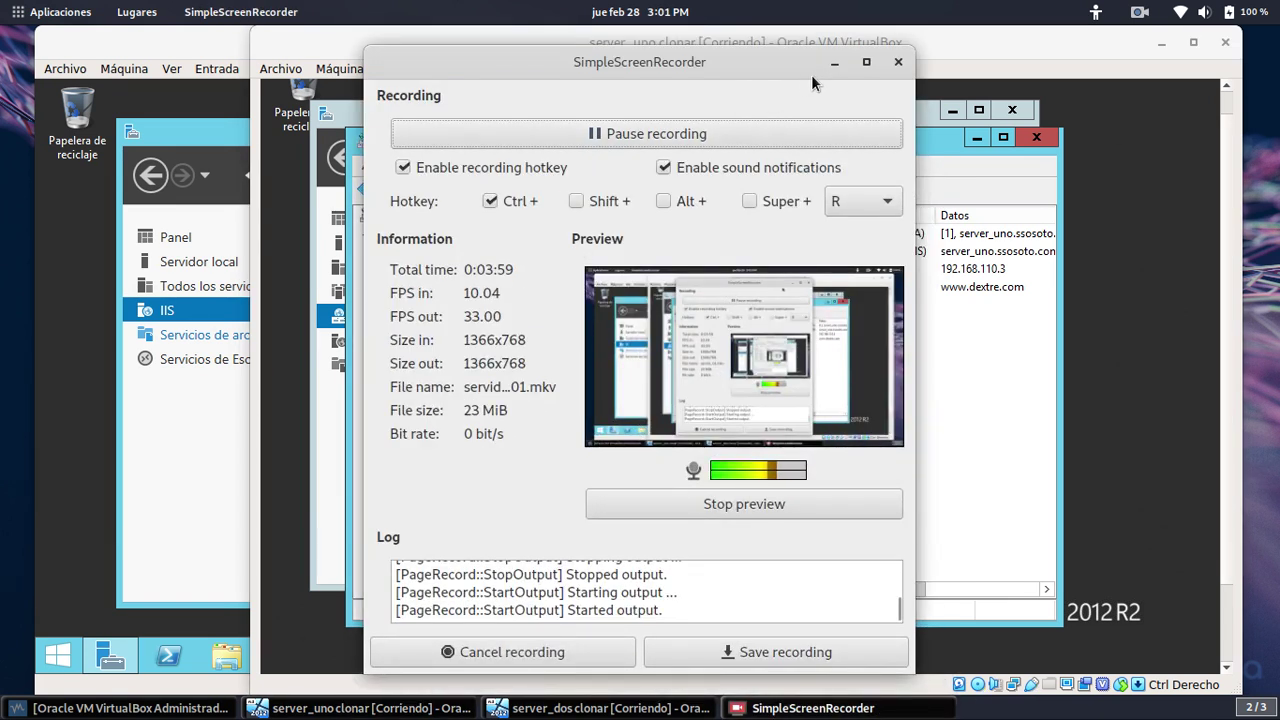
left_click(834, 62)
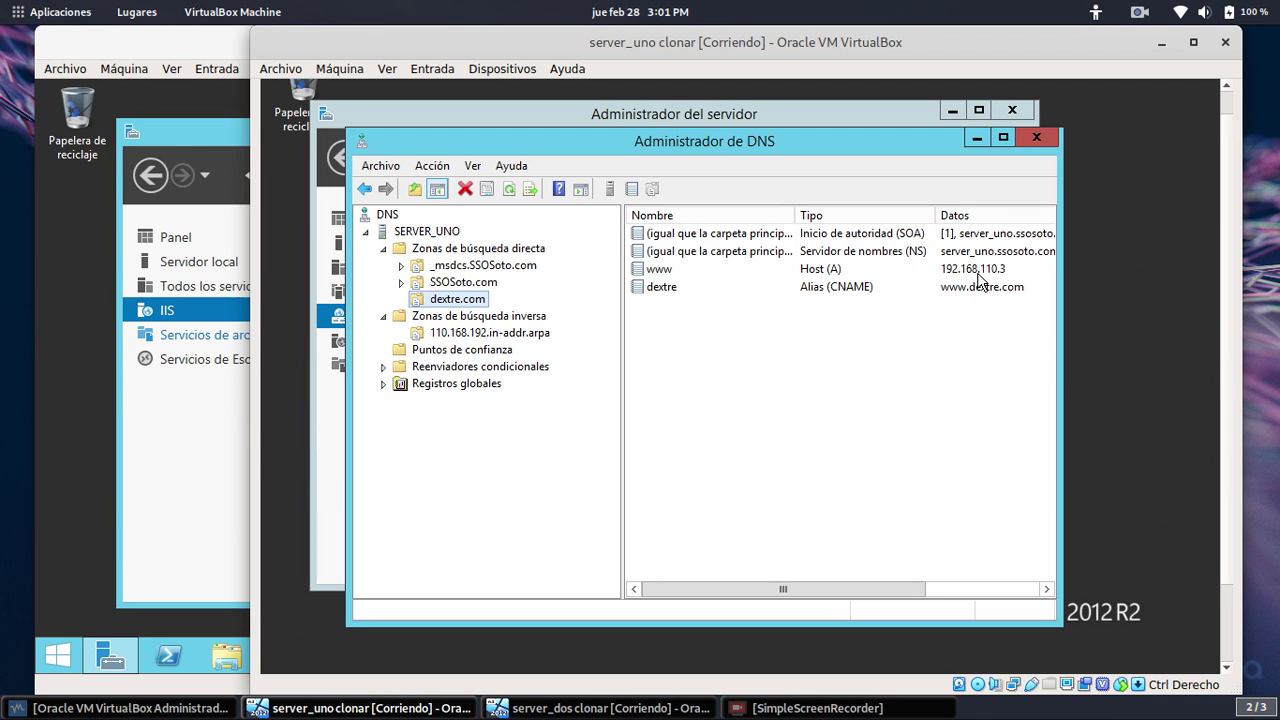
Switch to the server_dos machine, open Internet Information Services Manager, and expand SERVER_DOS, declining the Microsoft web platform offer.
left_click(163, 464)
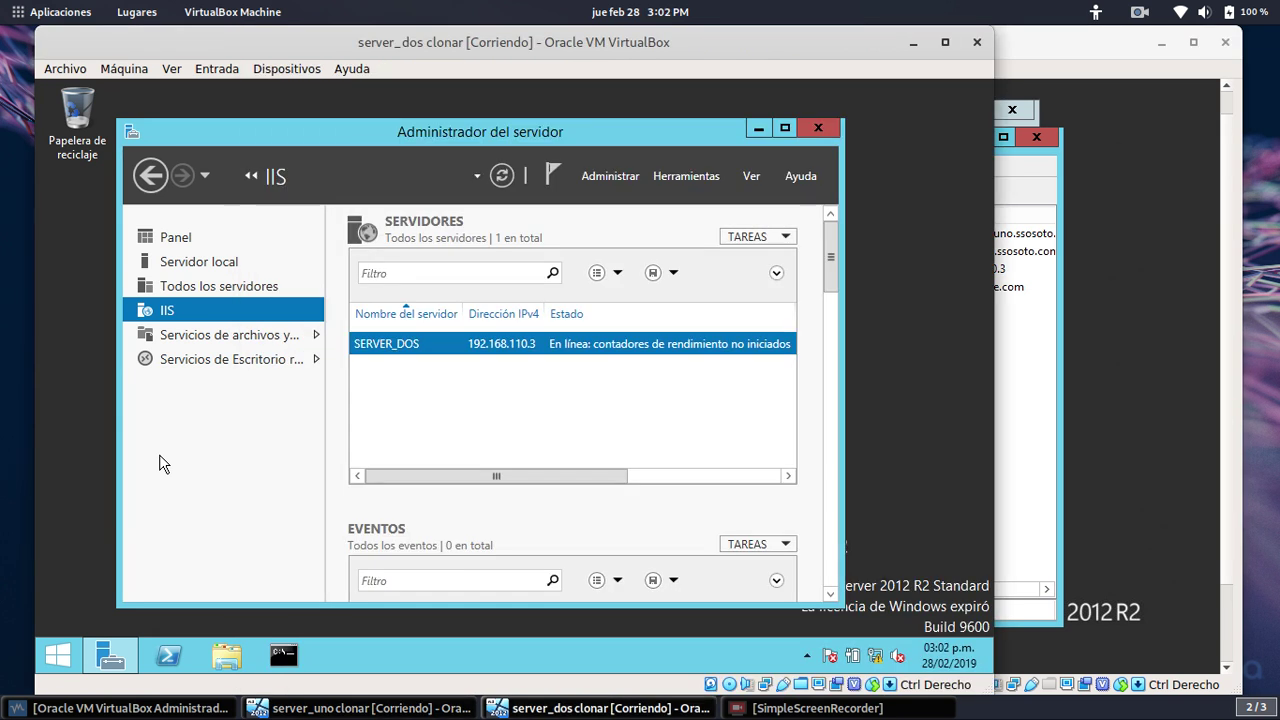
left_click(690, 176)
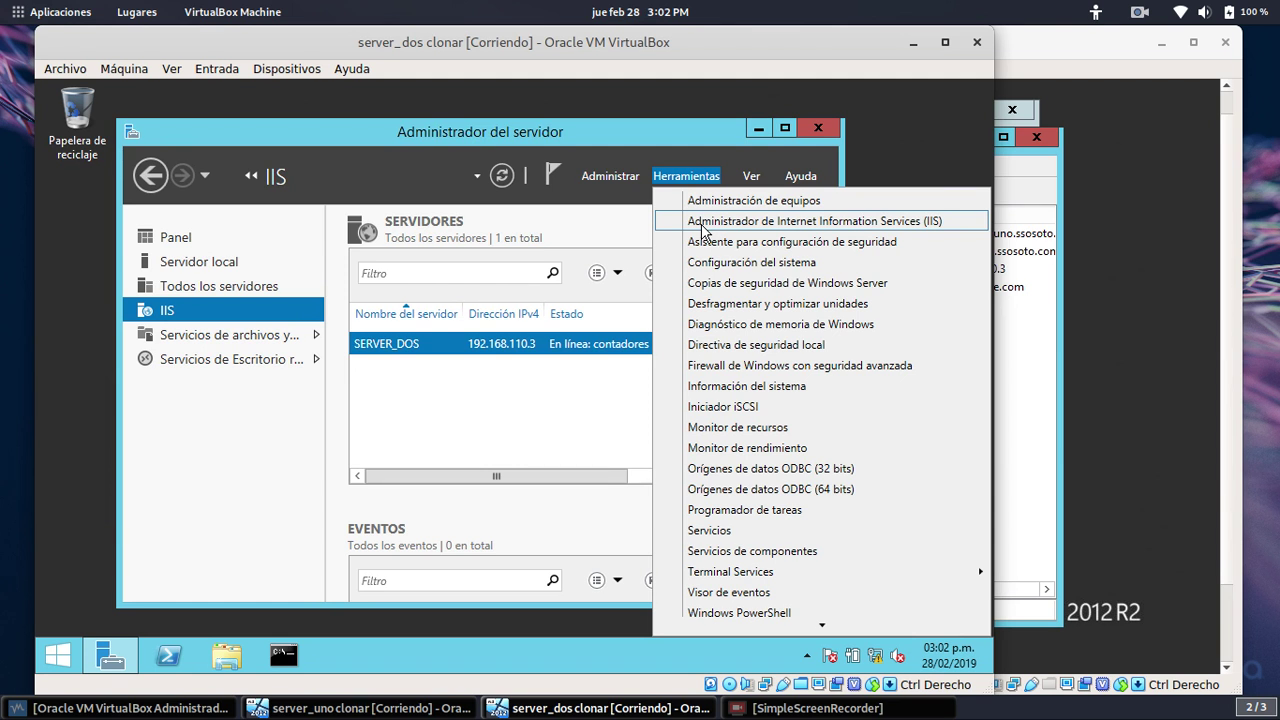
left_click(703, 221)
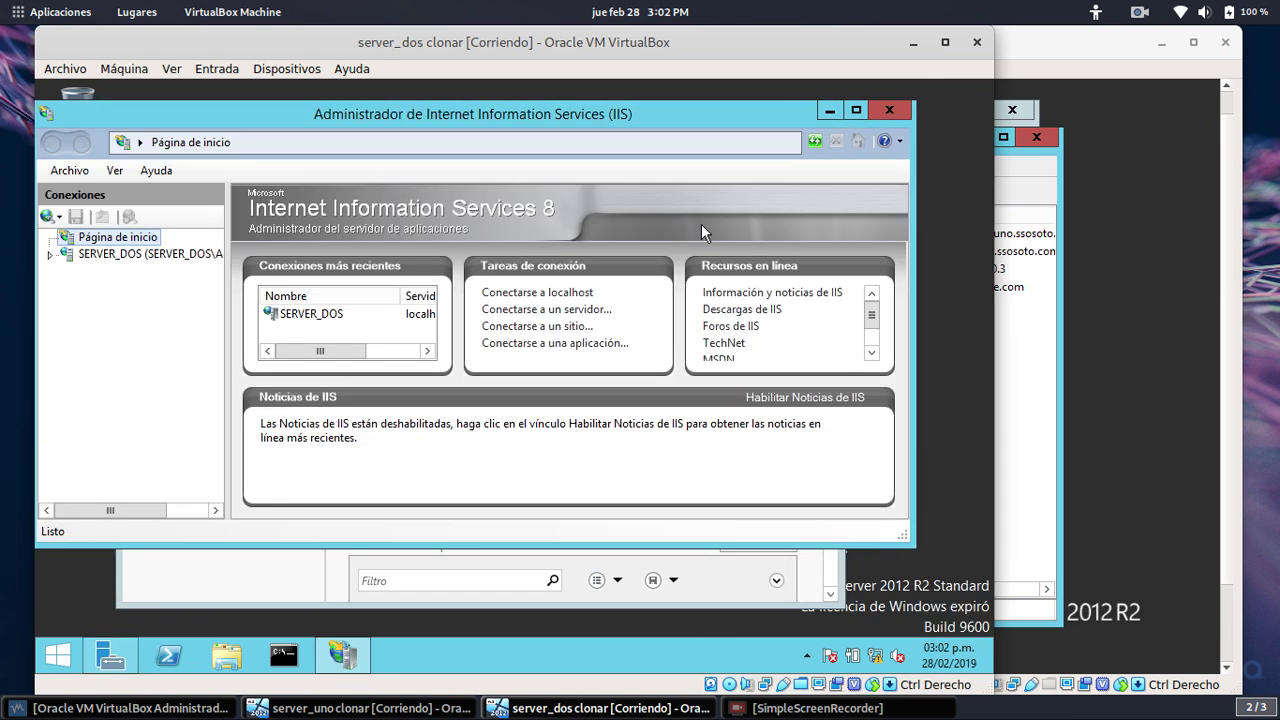
left_click(50, 255)
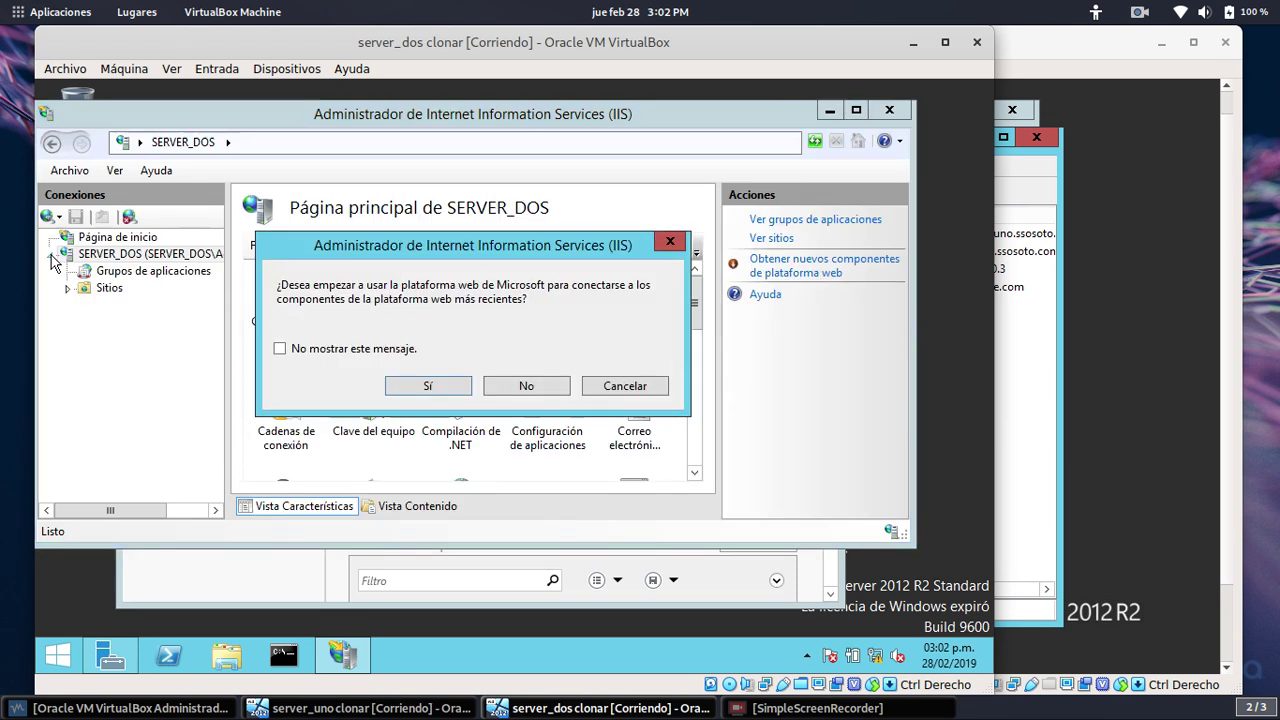
left_click(524, 393)
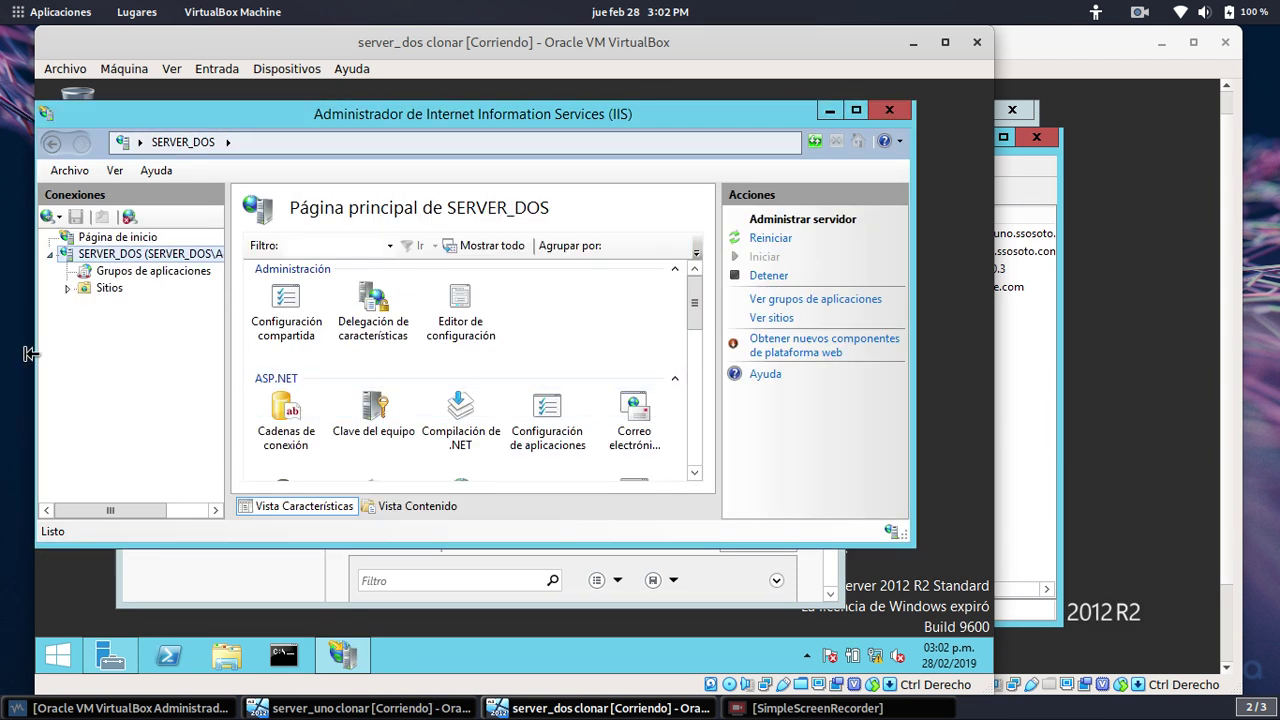
Start adding a website under Sitios on SERVER_DOS and name it dextre.
left_click(85, 289)
right_click(86, 290)
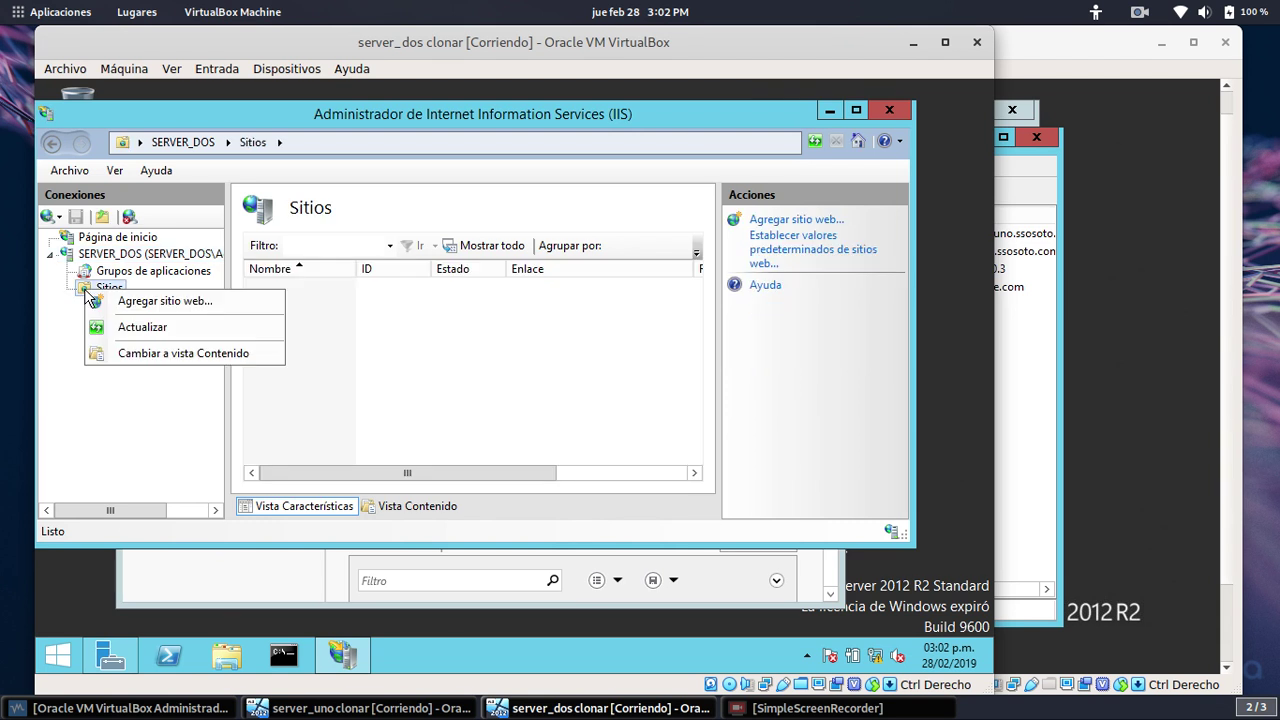
left_click(147, 295)
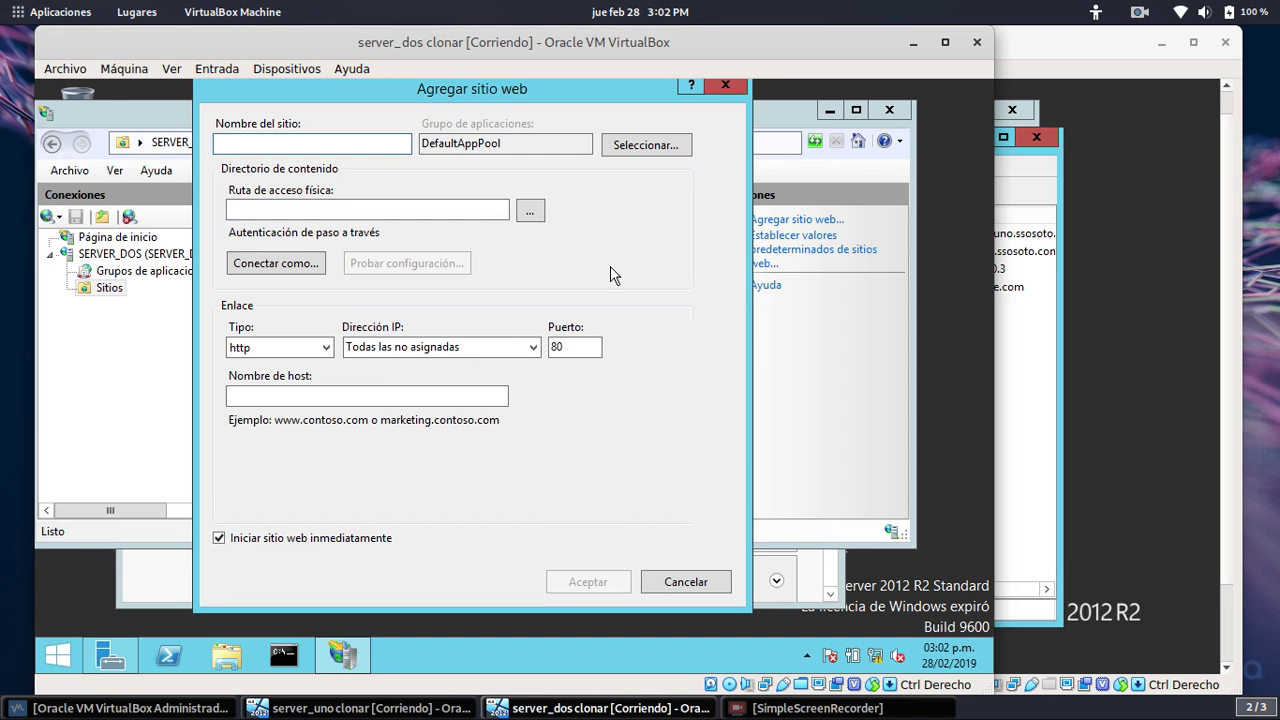
type("dextre")
Browse for the website's physical path, expanding drive C: and its inetpub folder.
left_click(529, 214)
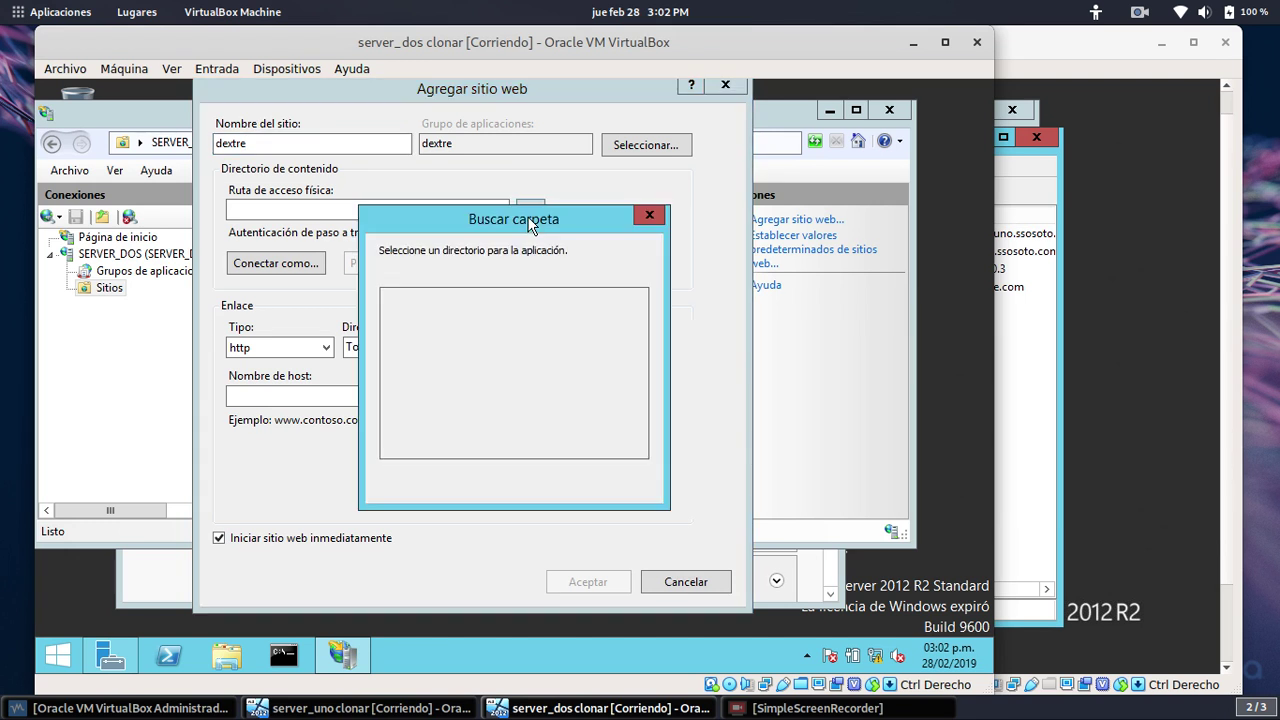
left_click(640, 434)
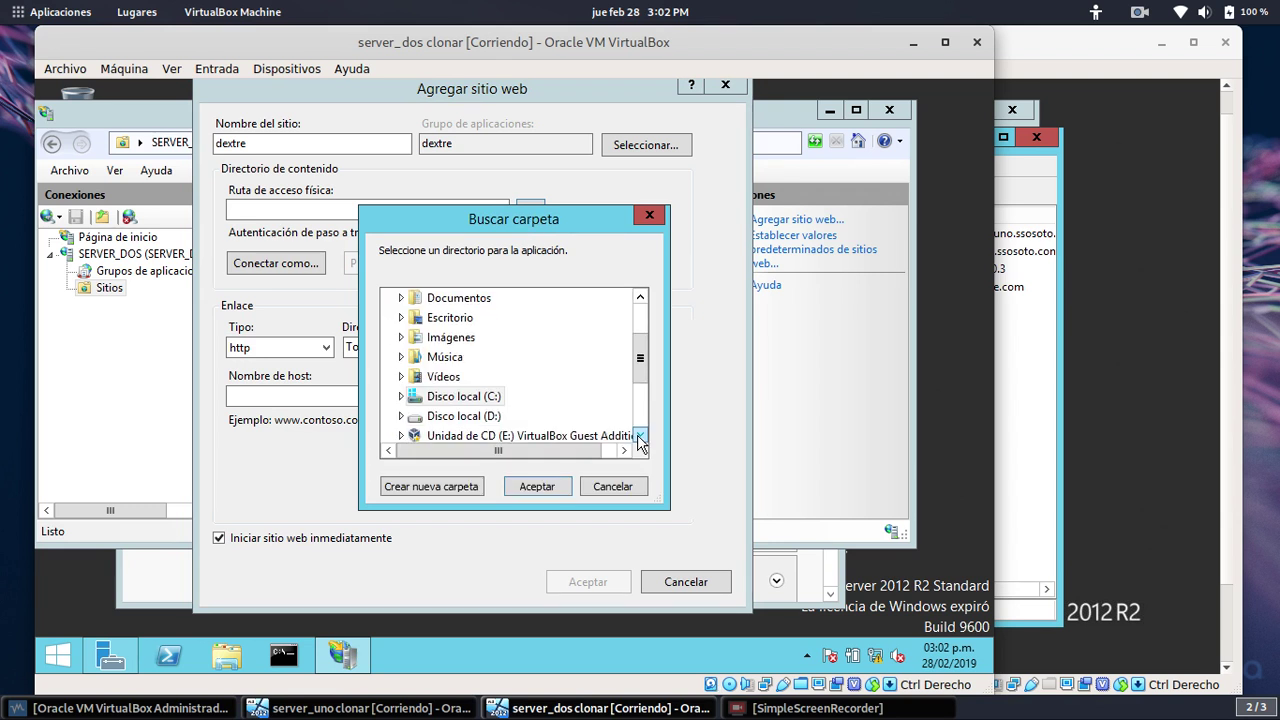
left_click(640, 434)
left_click(640, 434)
left_click(640, 434)
left_click(450, 338)
double_click(446, 339)
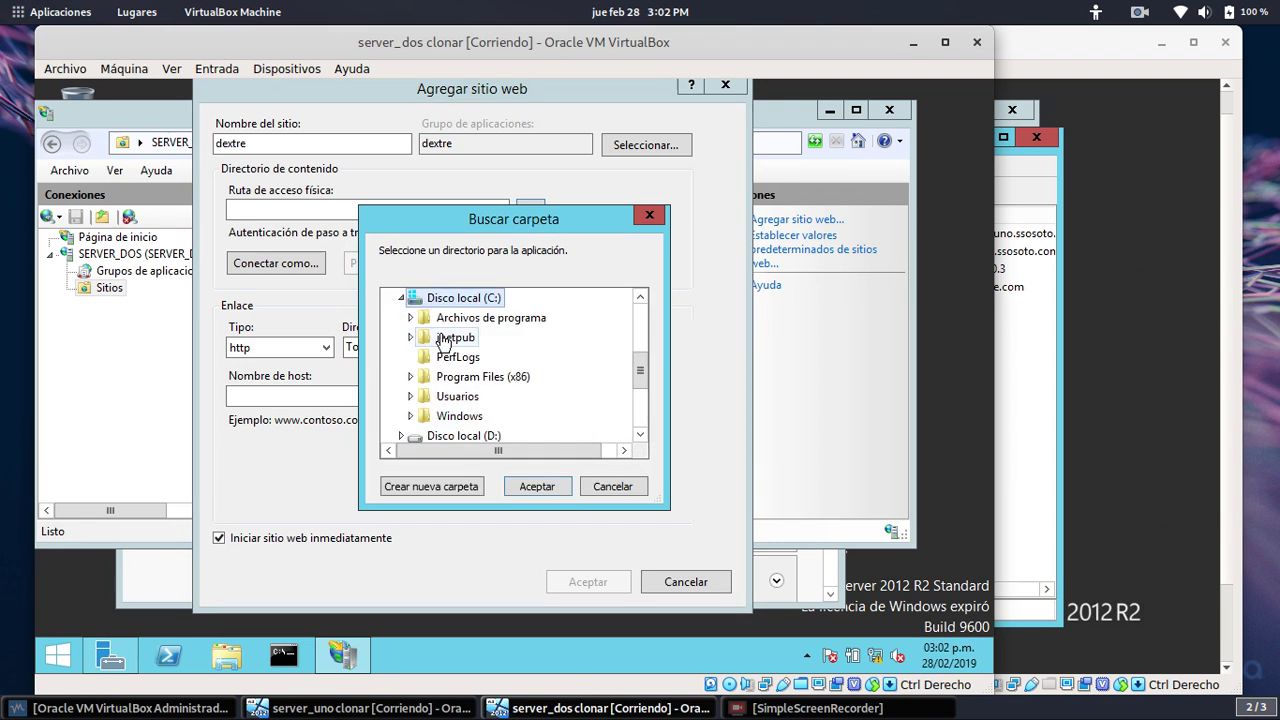
left_click(446, 340)
double_click(450, 340)
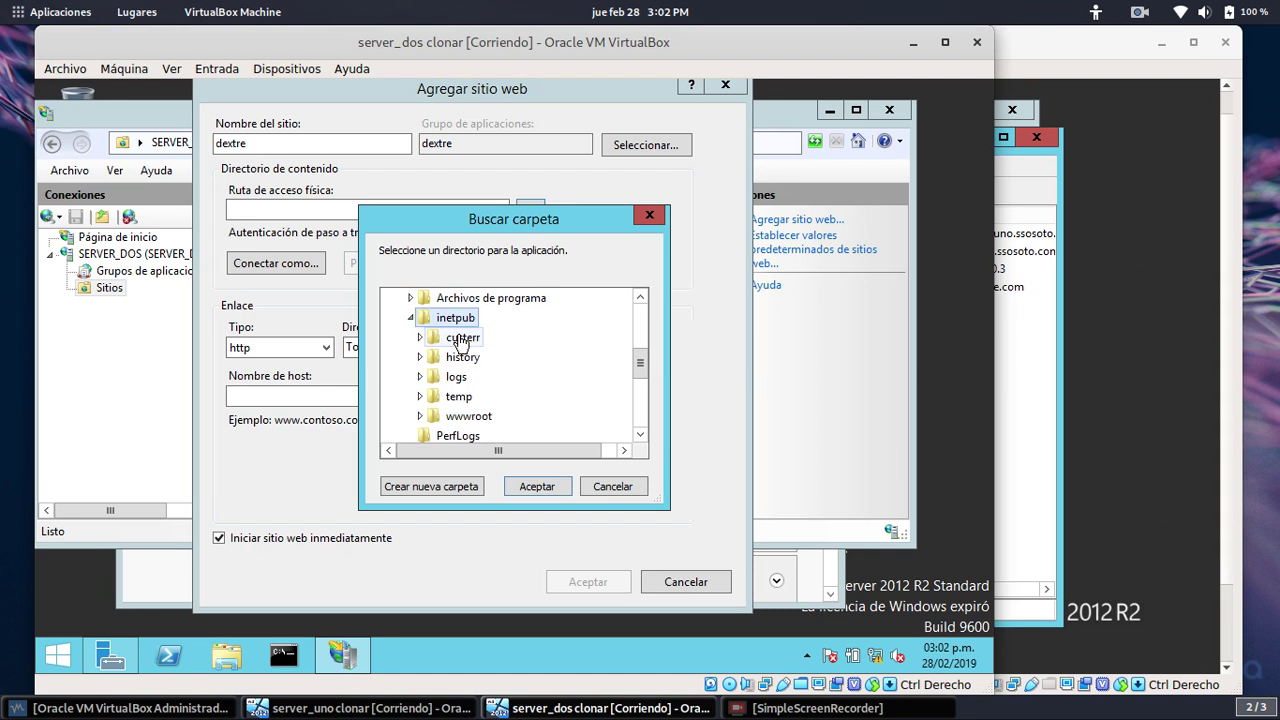
Choose the site folder inside wwwroot as the website's physical path.
left_click(641, 436)
left_click(641, 436)
left_click(480, 377)
double_click(480, 377)
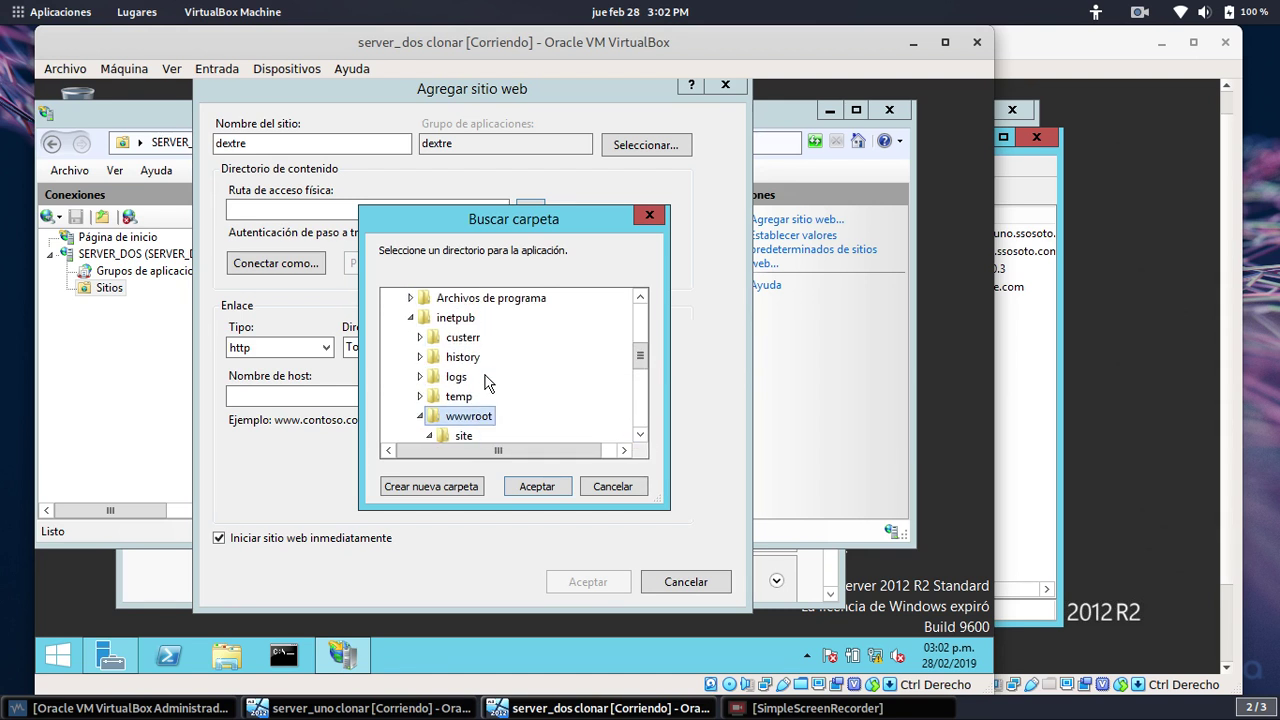
left_click(641, 435)
left_click(641, 435)
left_click(641, 435)
left_click(641, 435)
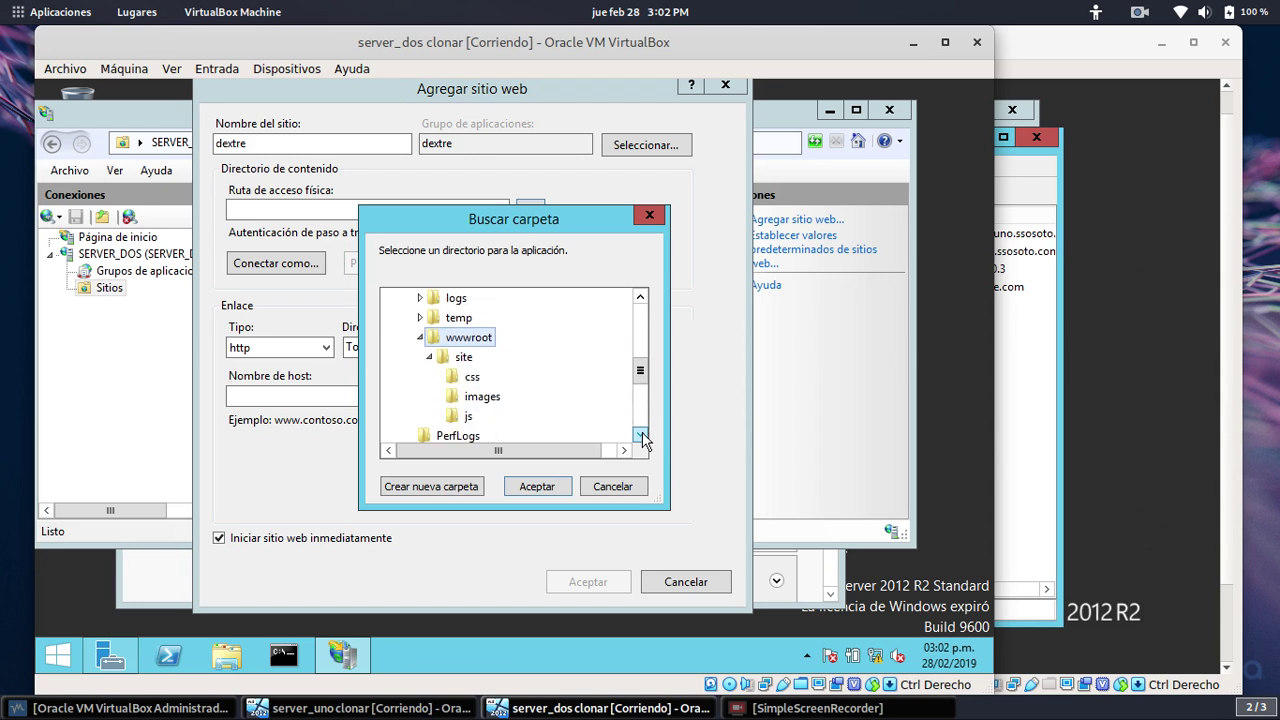
left_click(641, 435)
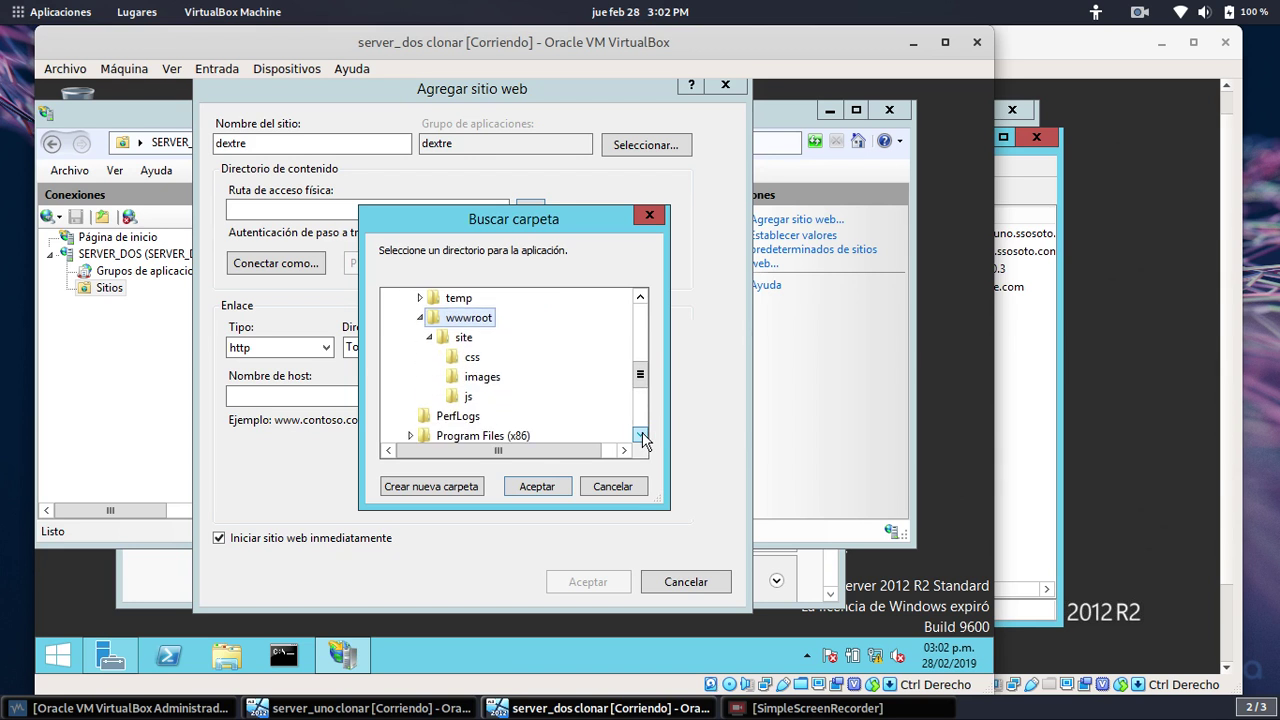
left_click(464, 339)
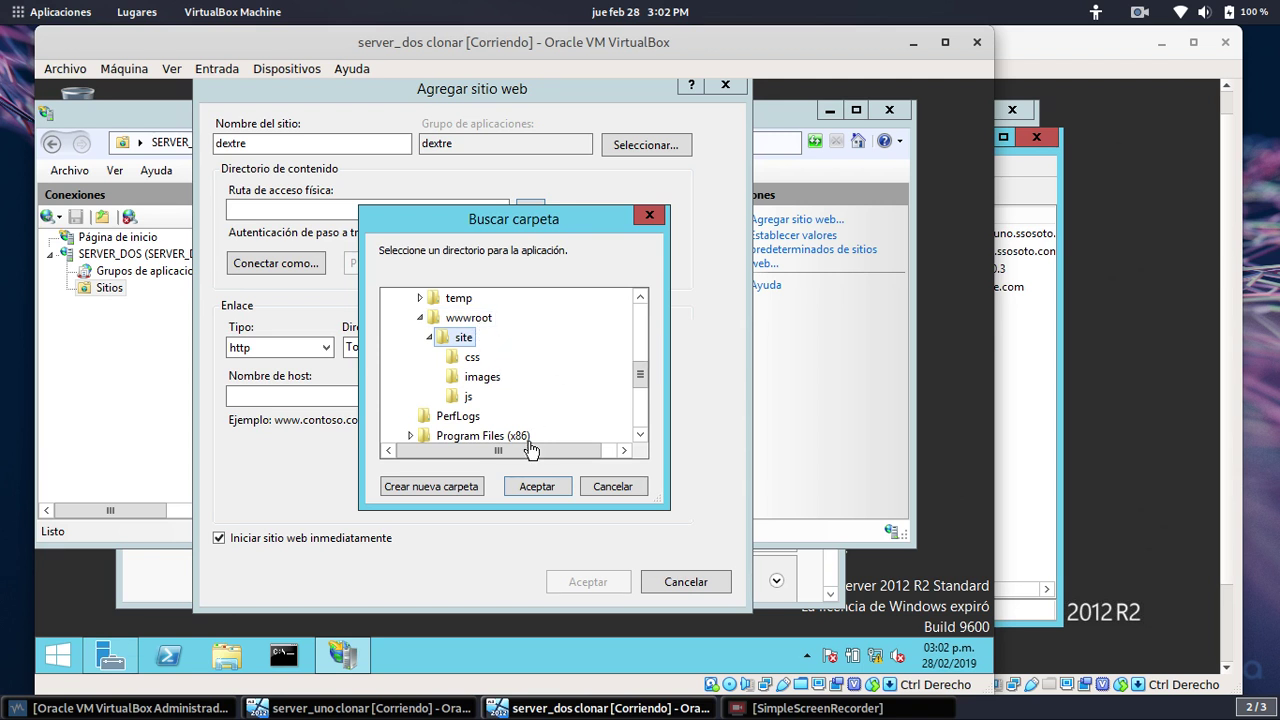
left_click(537, 486)
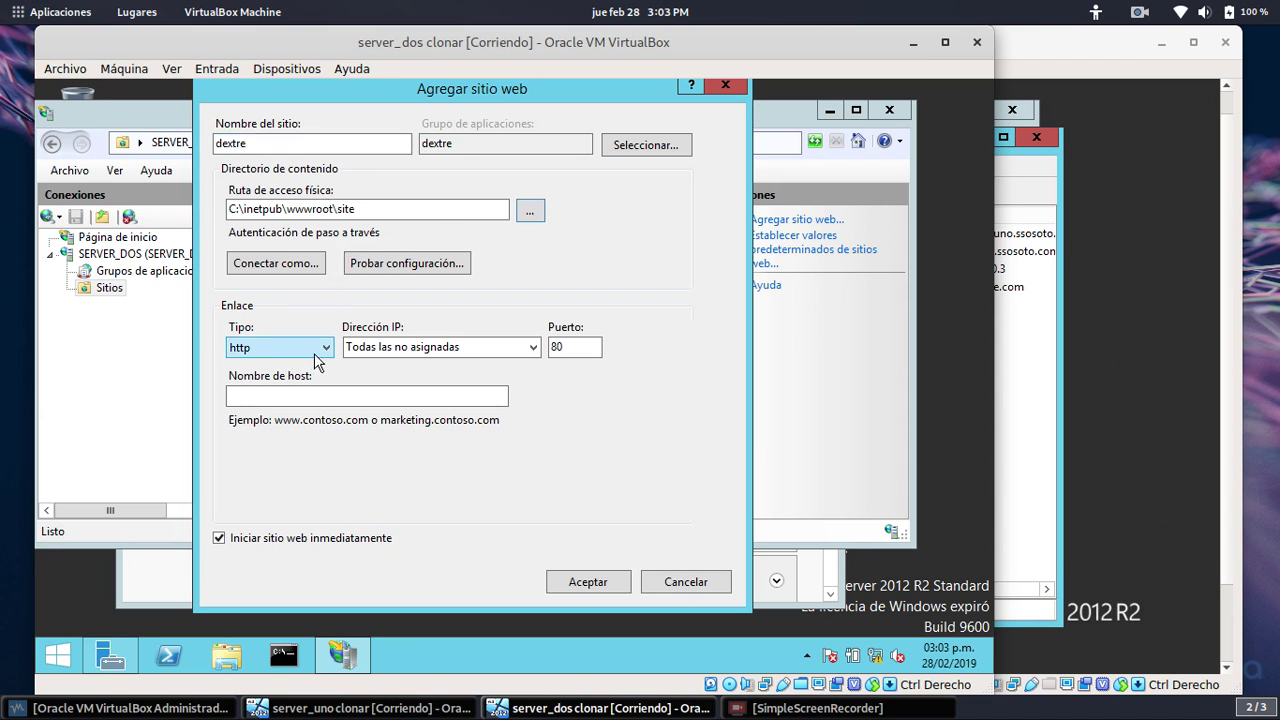
left_click(531, 350)
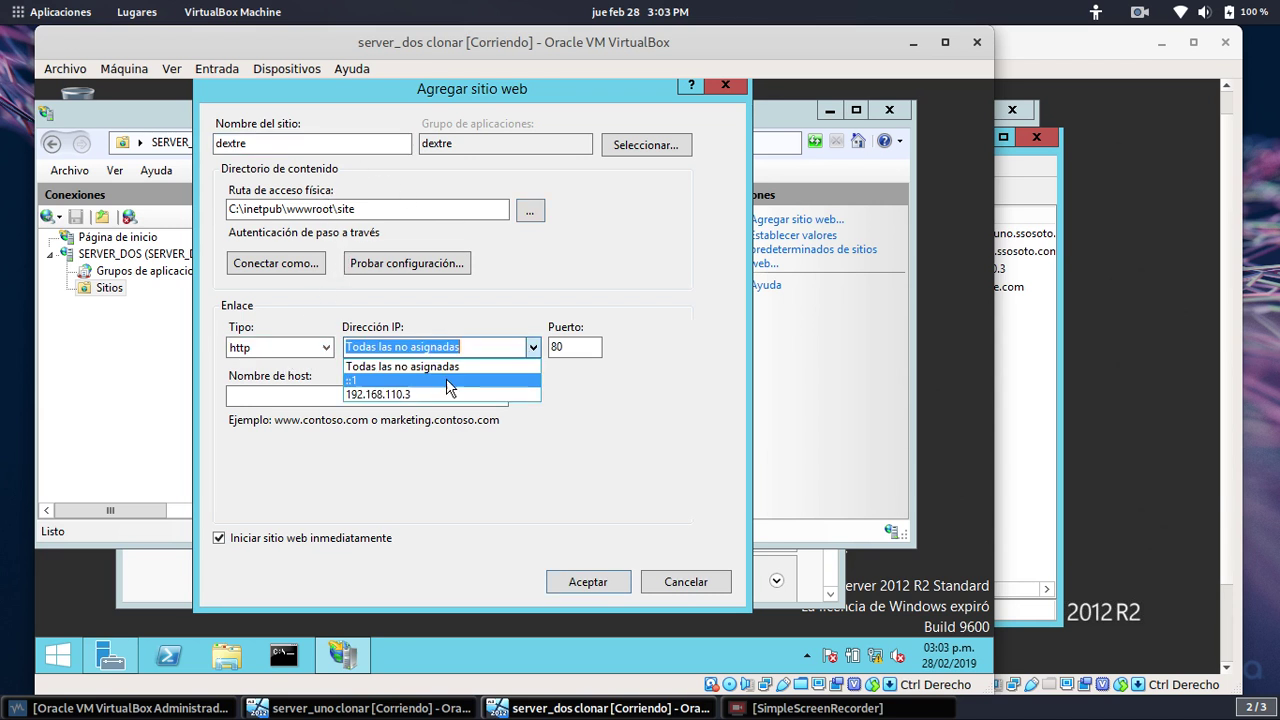
left_click(531, 350)
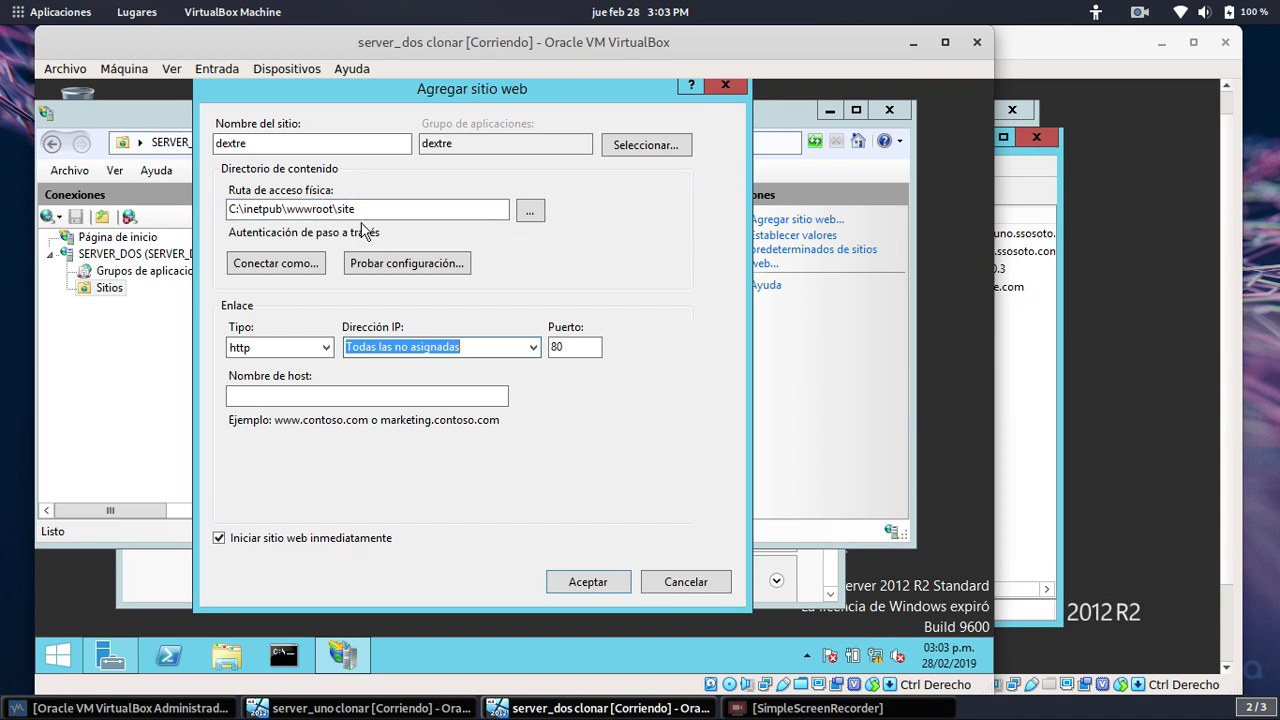
left_click(535, 347)
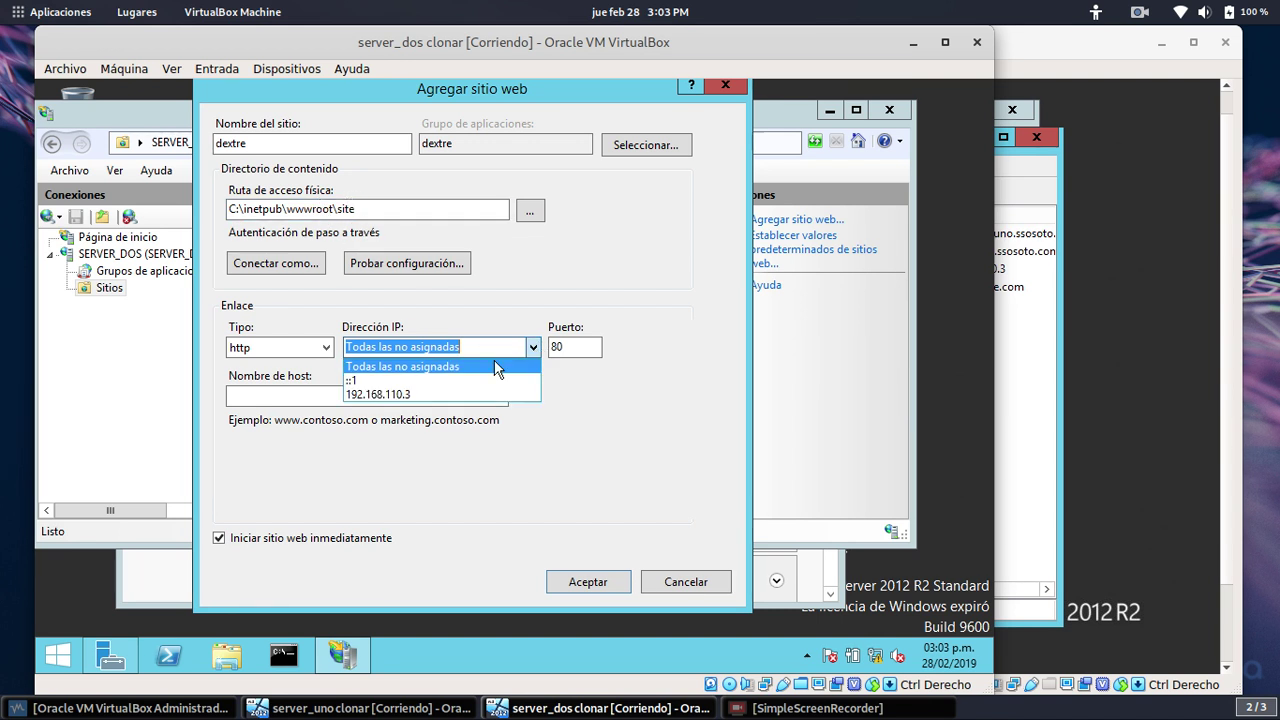
left_click(395, 396)
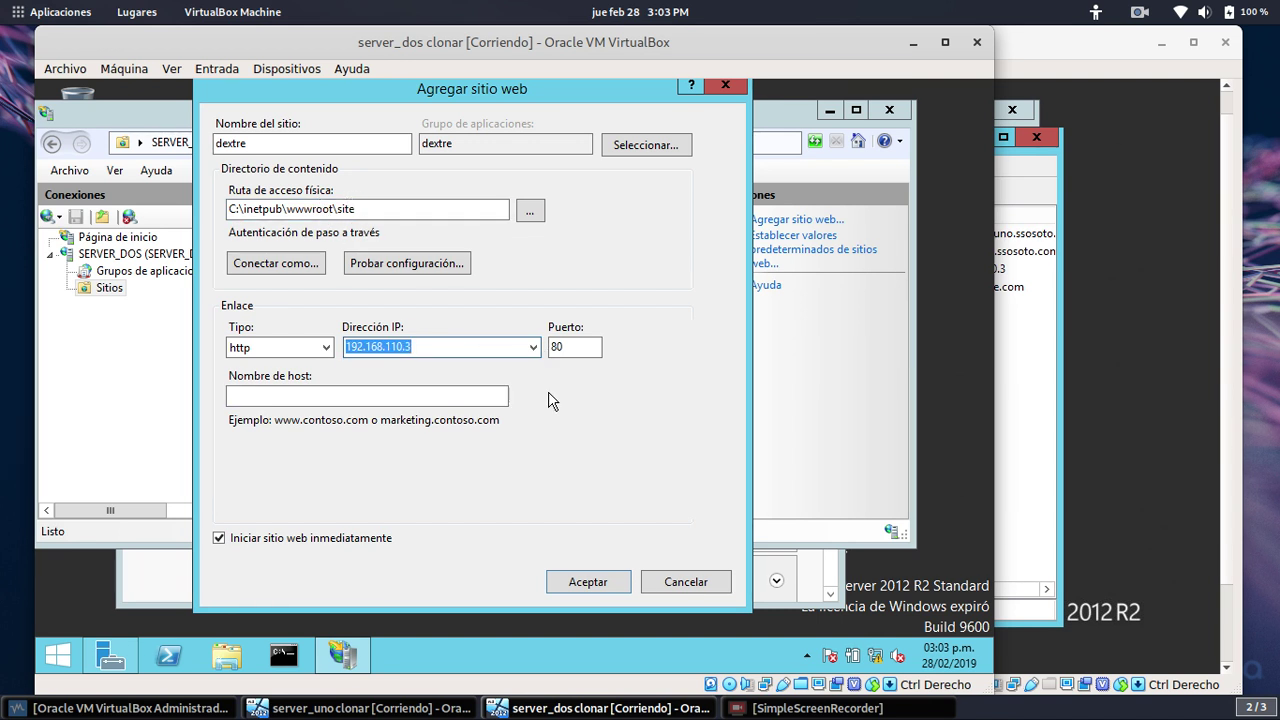
left_click(440, 396)
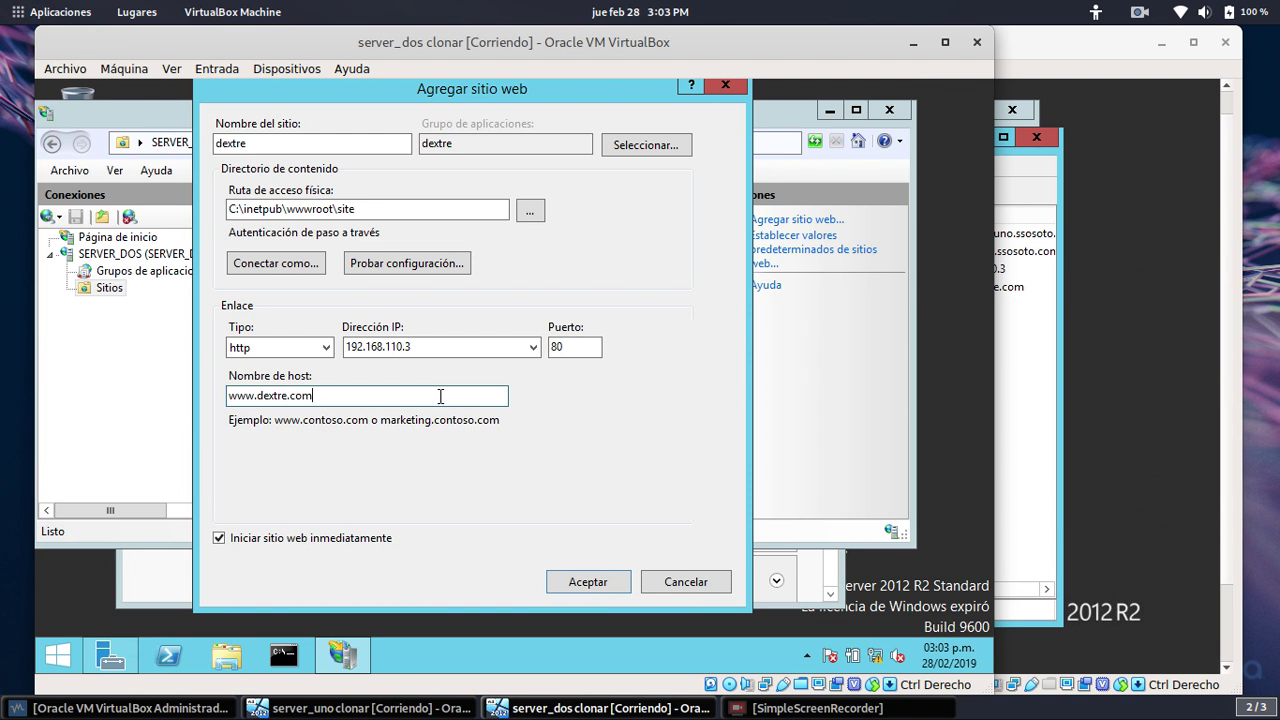
left_click(588, 582)
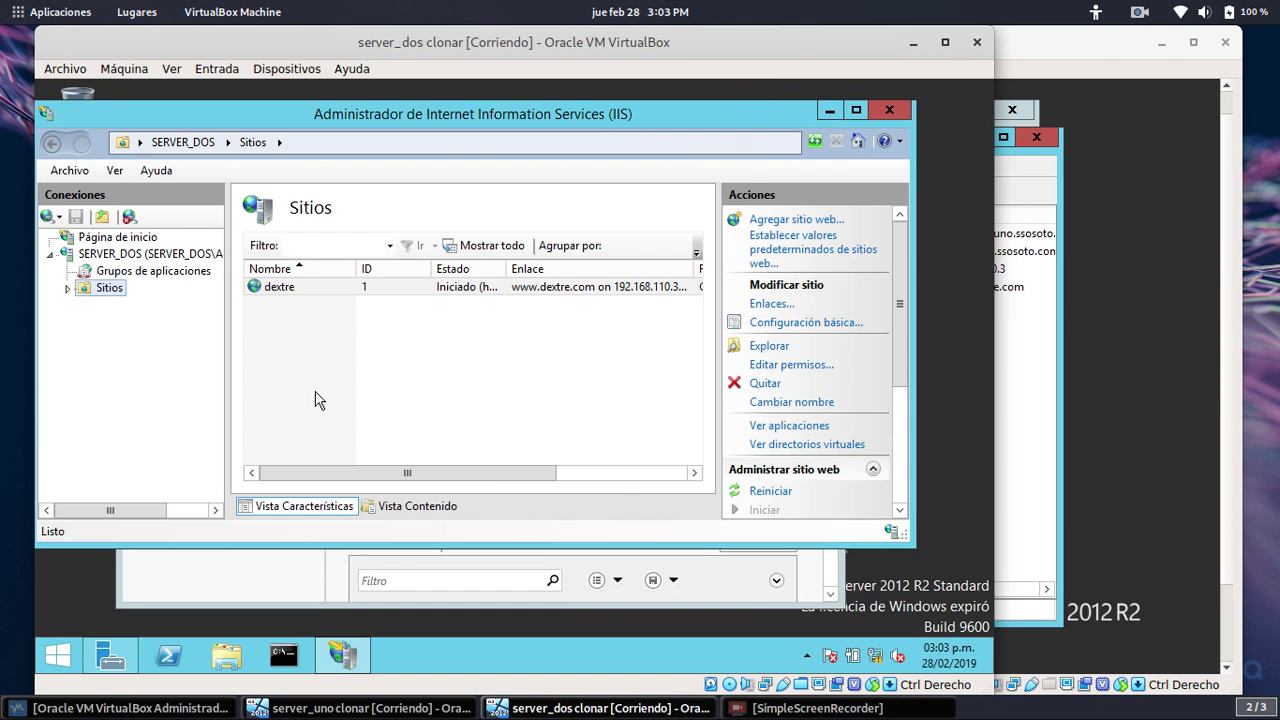
Expand Sitios and the dextre site to show its content folders.
left_click(67, 288)
left_click(85, 305)
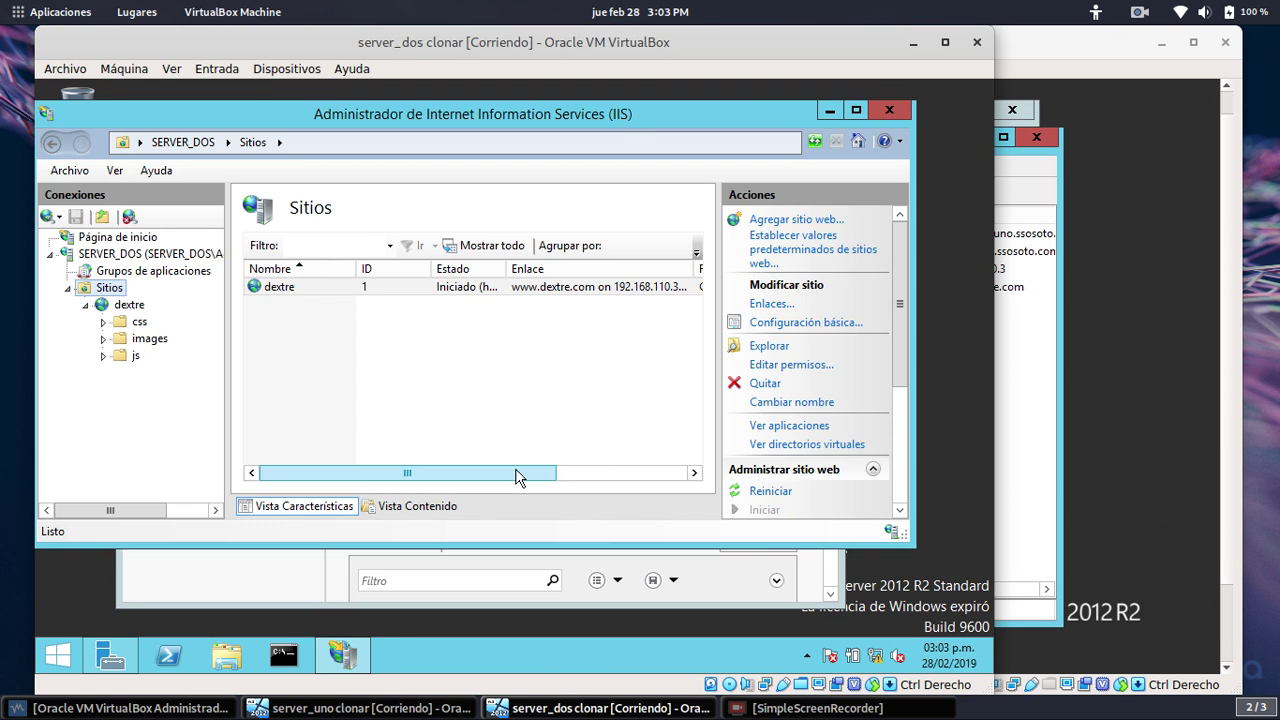
left_click_drag(517, 477, 340, 358)
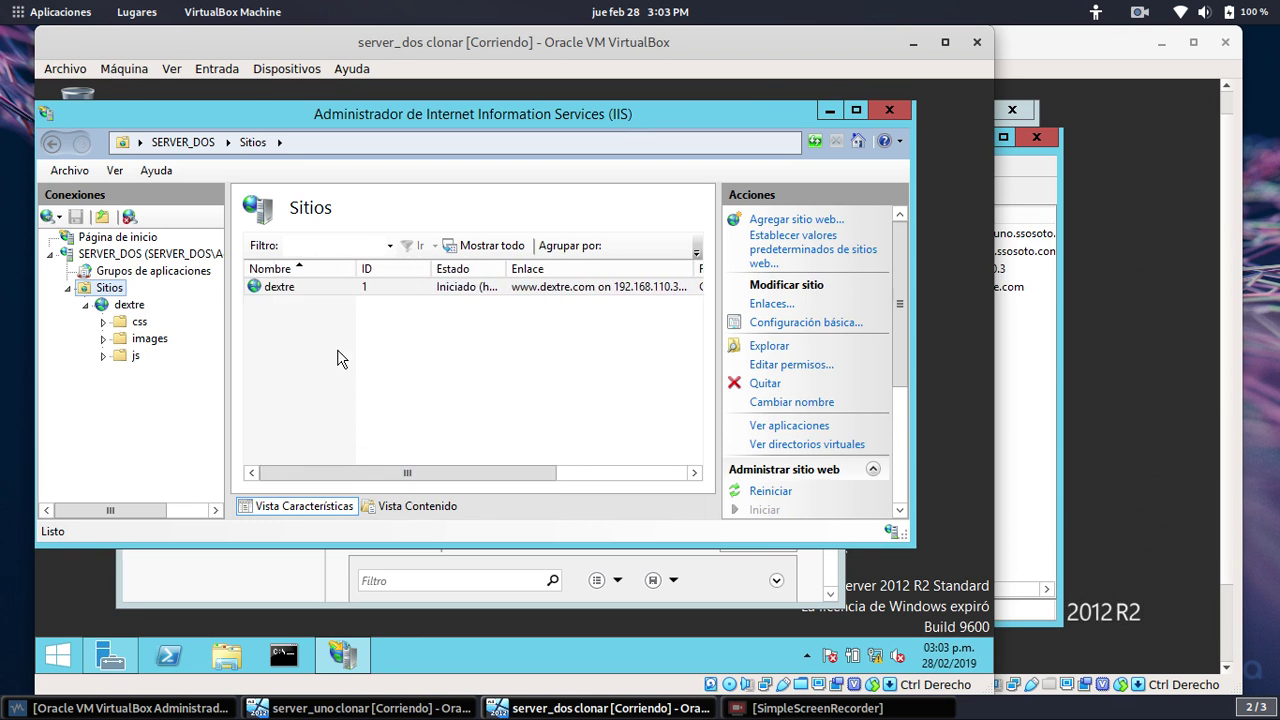
left_click(274, 287)
left_click(268, 287)
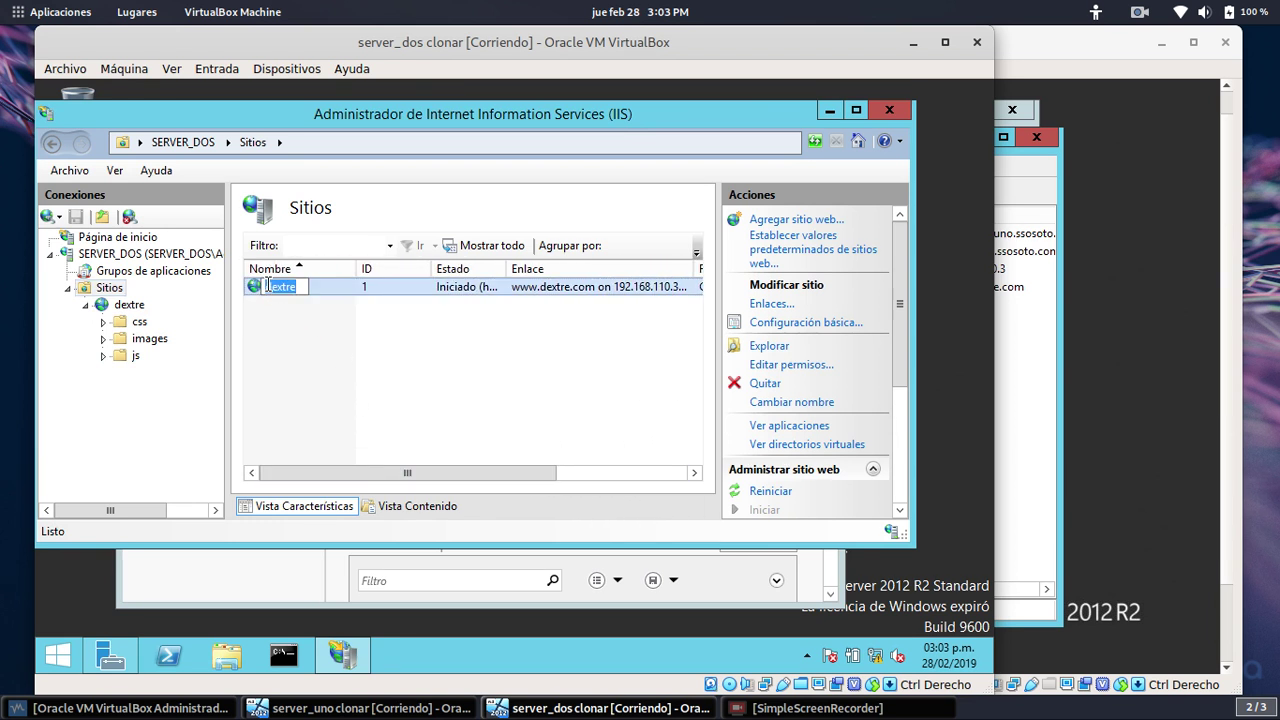
left_click(371, 357)
Open the dextre site's home page and view its default document list.
double_click(258, 291)
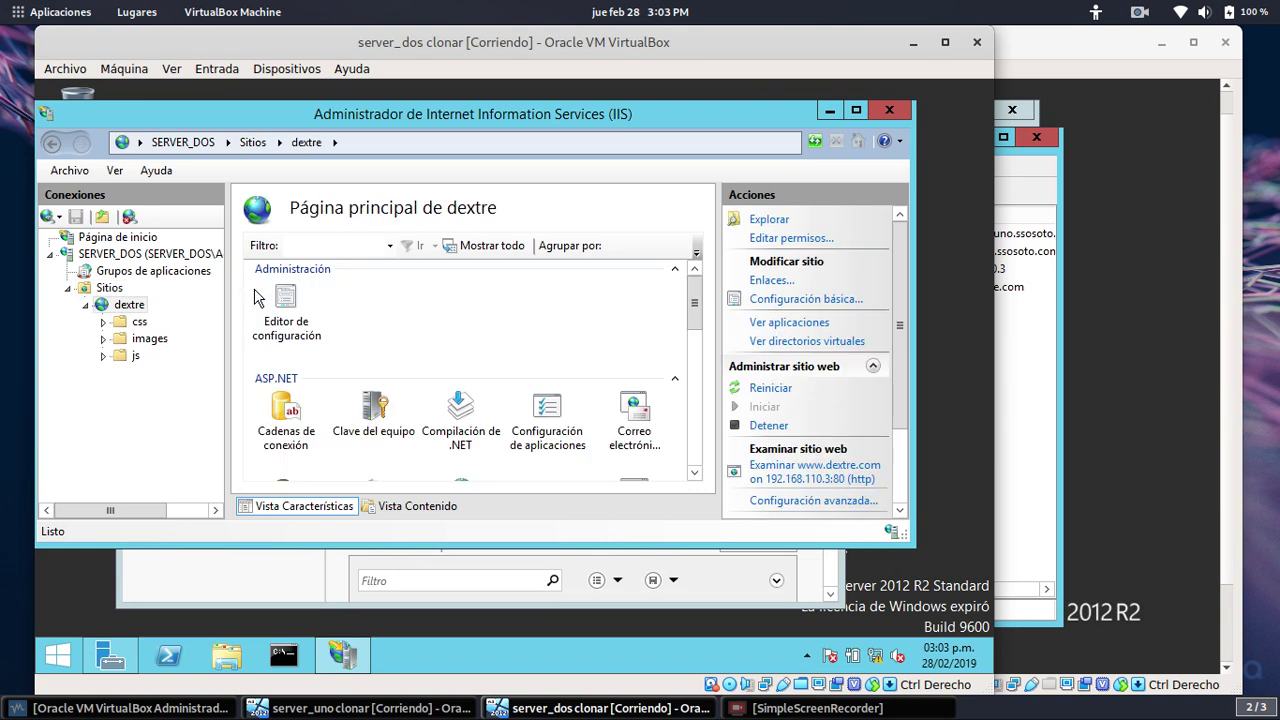
left_click_drag(694, 300, 697, 422)
left_click(298, 330)
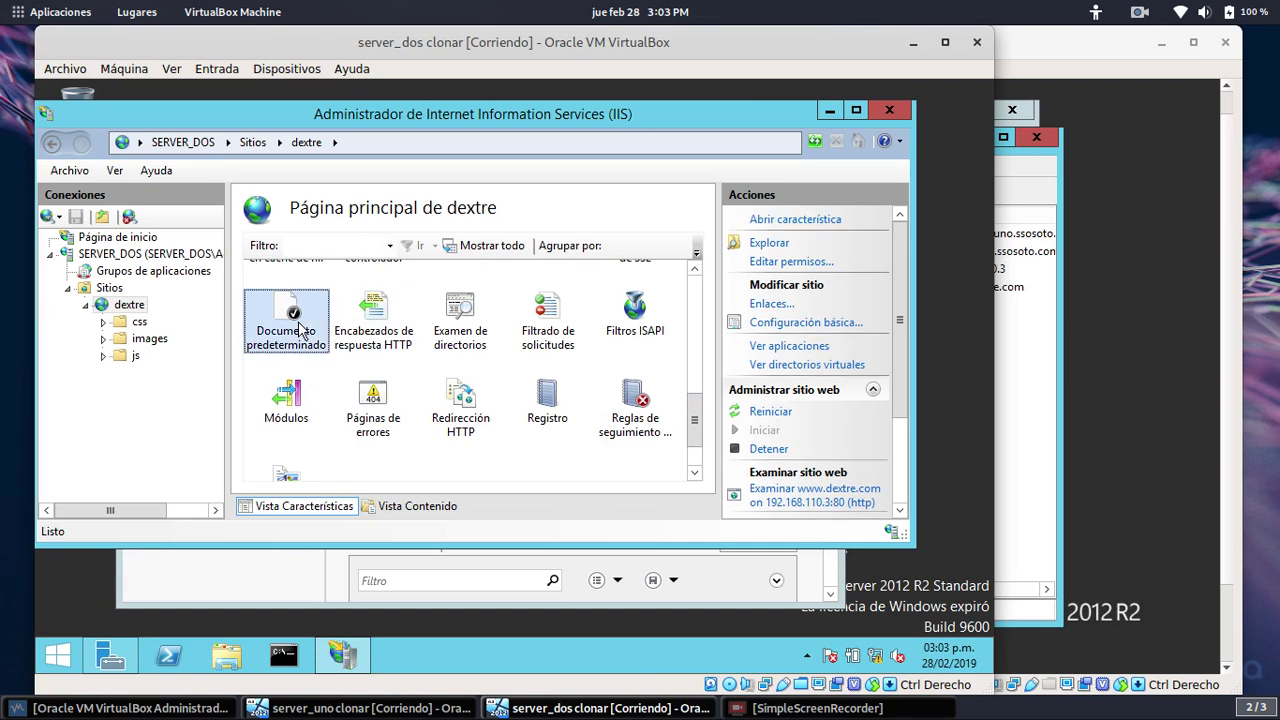
double_click(298, 330)
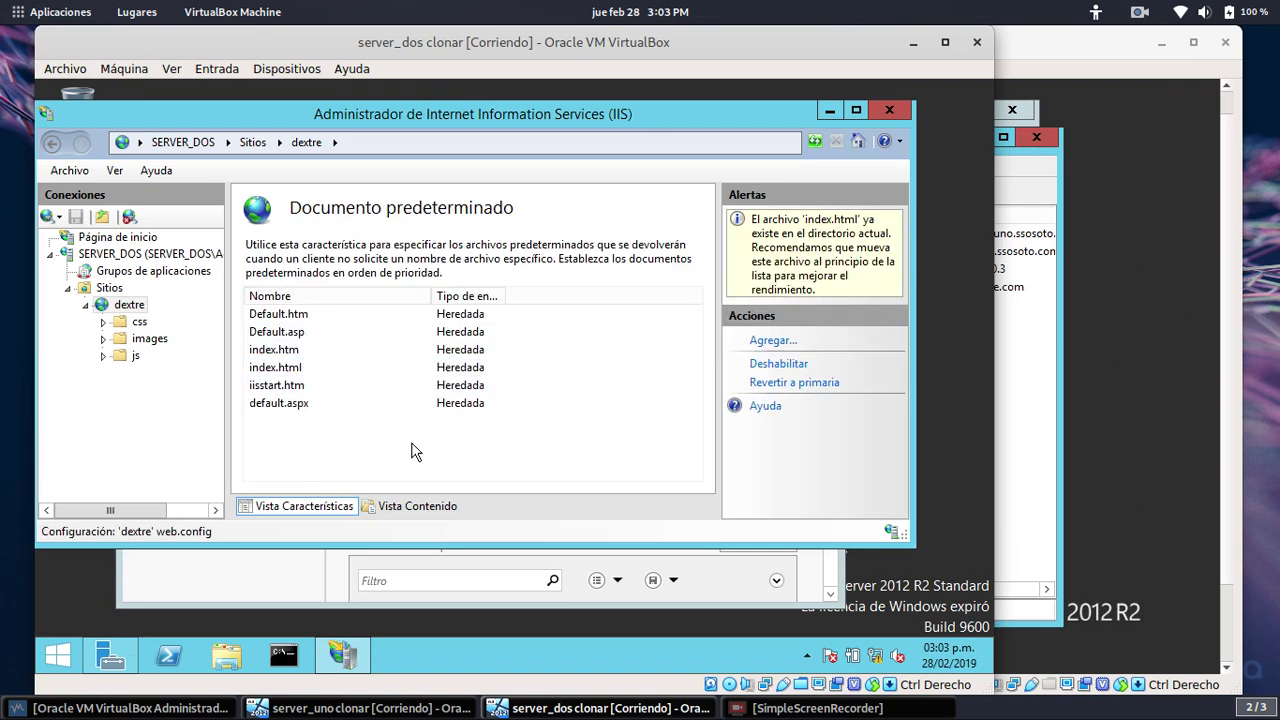
left_click(88, 307)
left_click(87, 287)
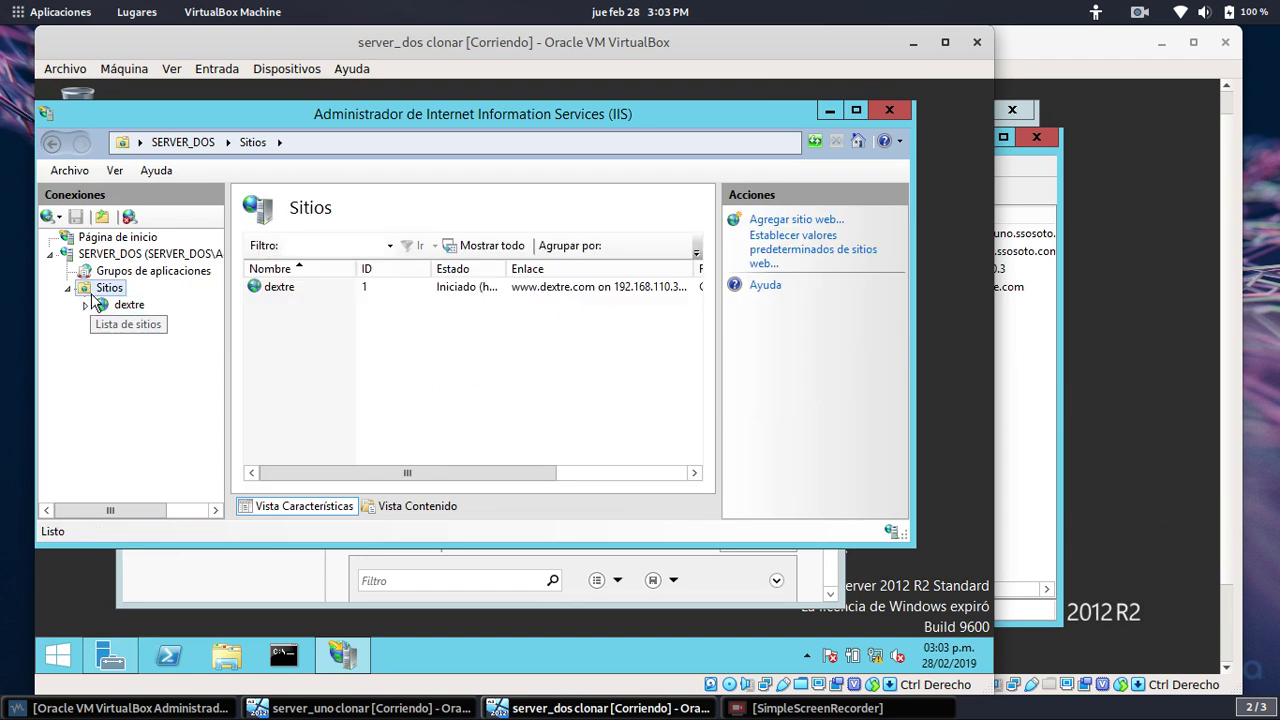
left_click(275, 287)
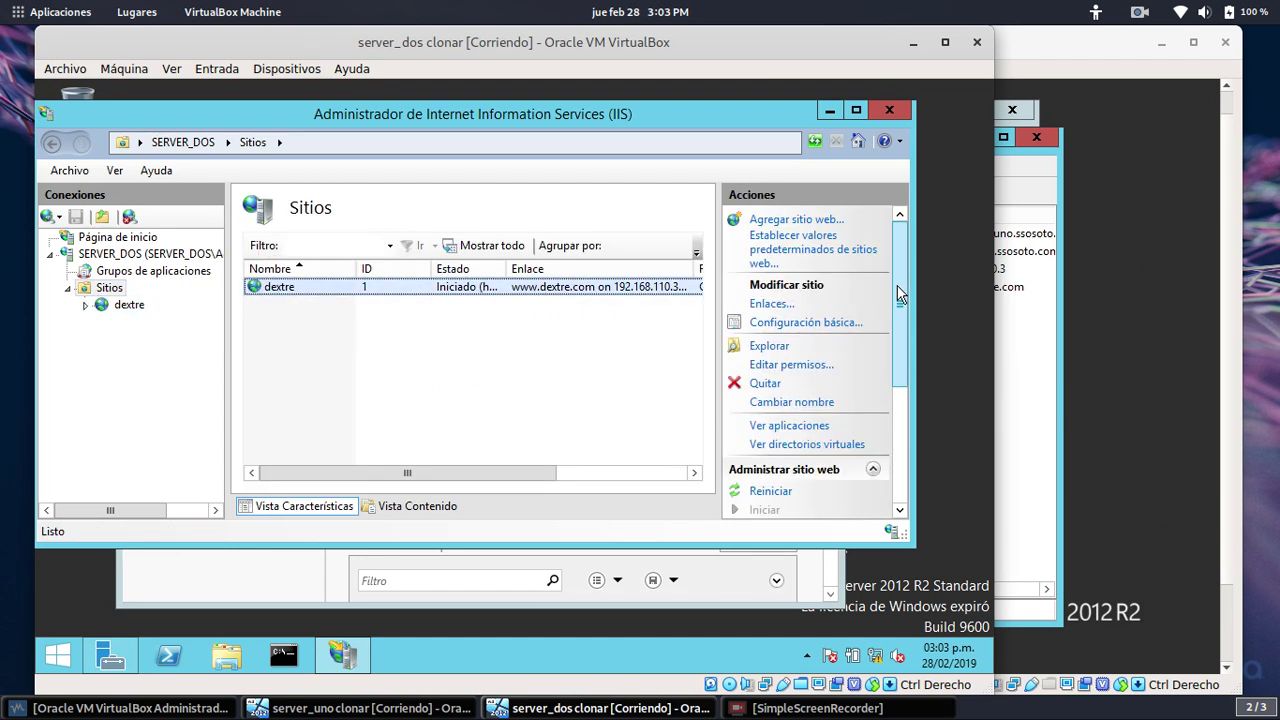
left_click_drag(897, 295, 902, 353)
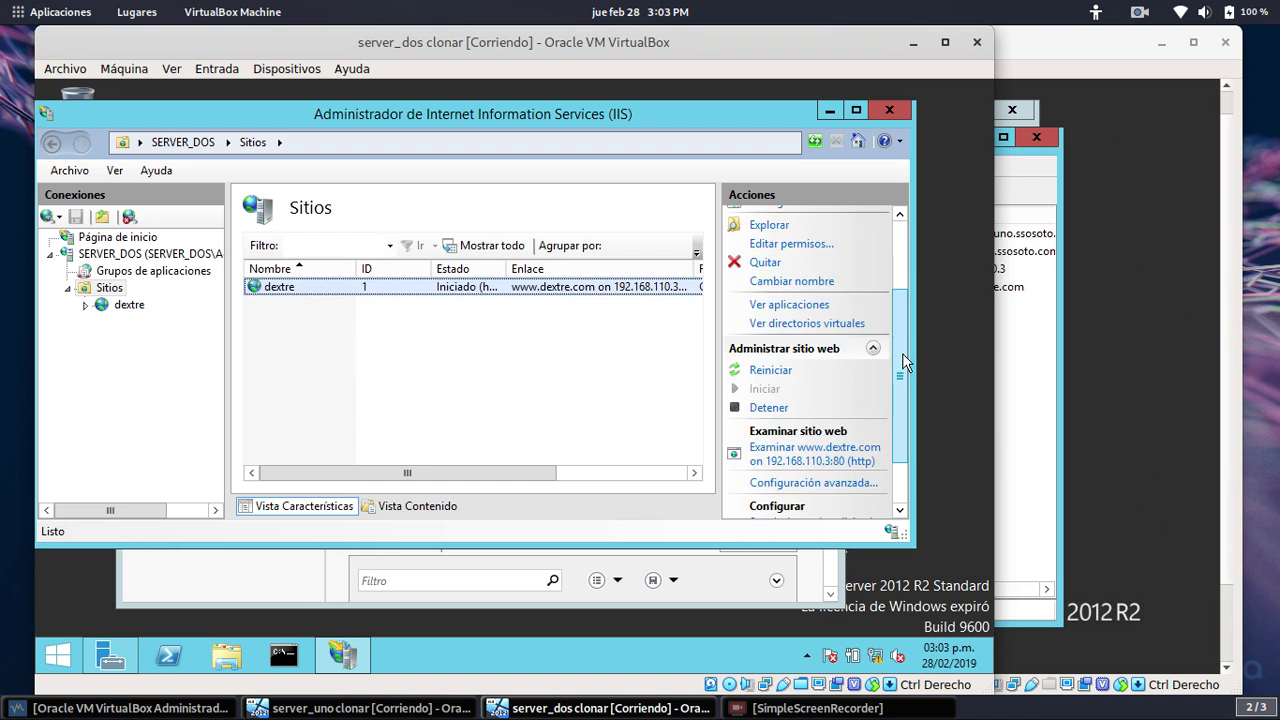
left_click(830, 461)
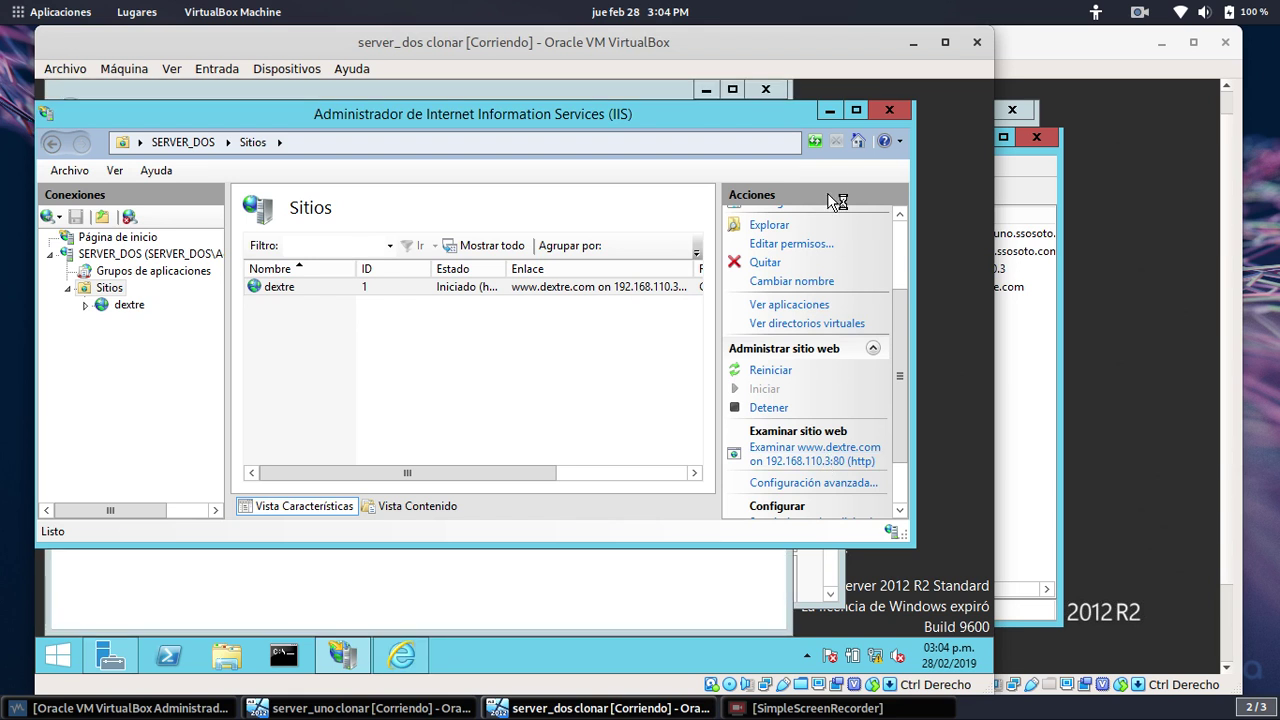
Minimize the IIS manager to bring the website into view and open its About page.
left_click(829, 110)
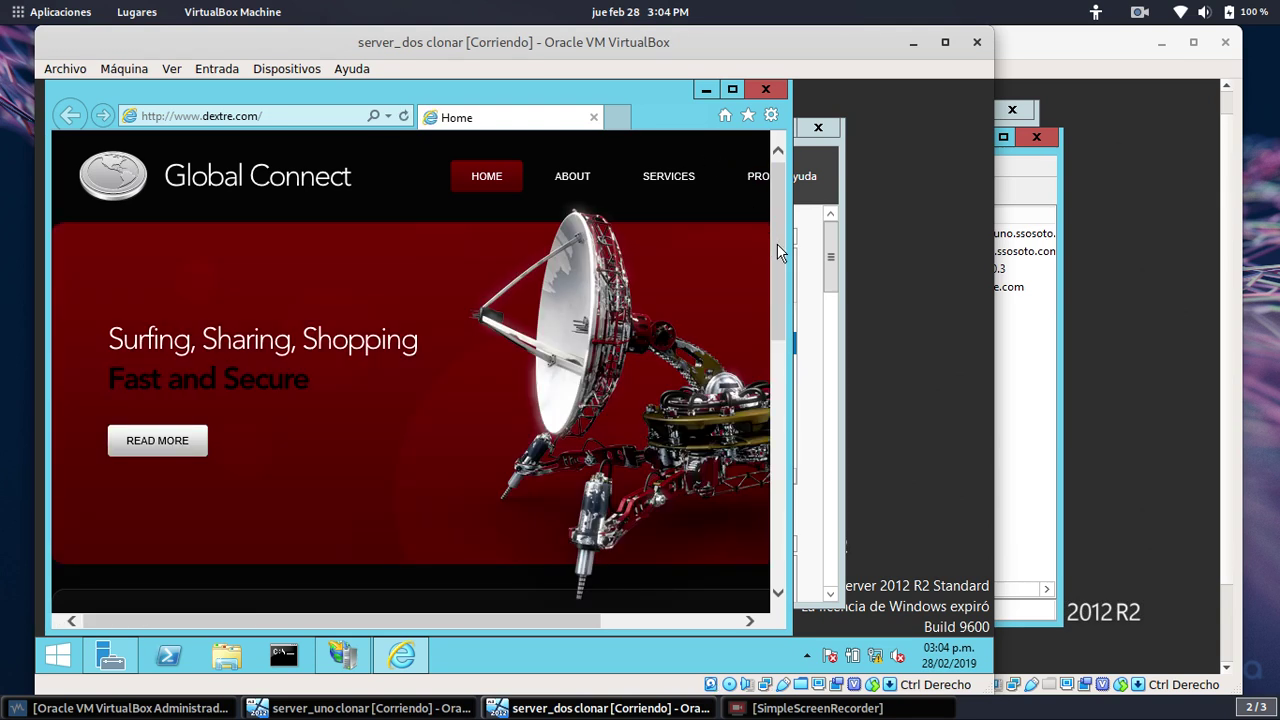
left_click_drag(777, 255, 809, 214)
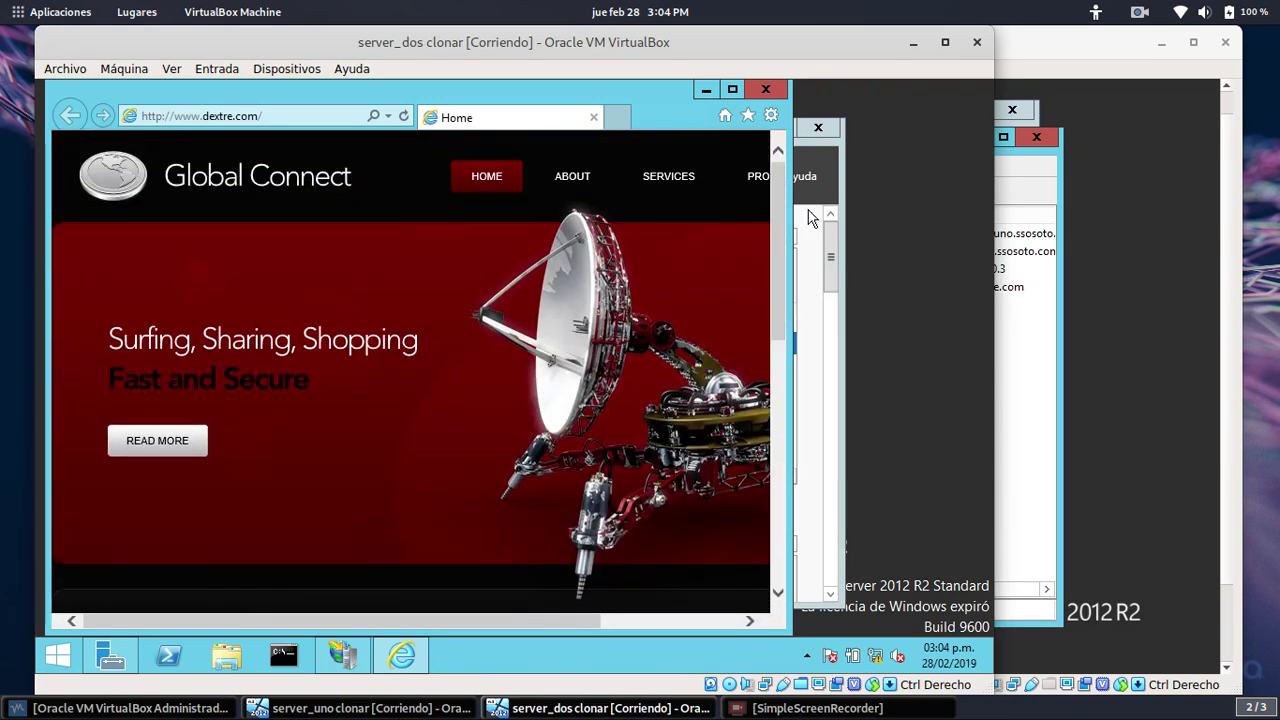
left_click(572, 178)
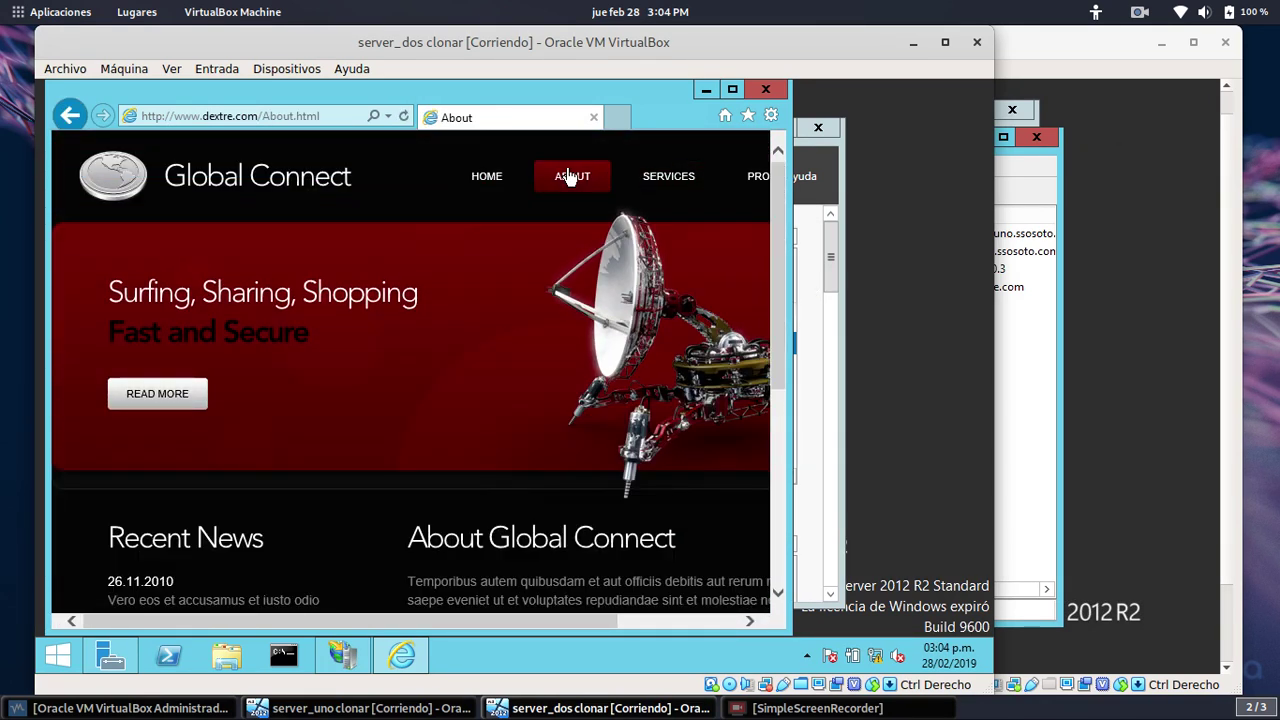
Open the website's Services page, look through its content, and follow its Read More link.
left_click(667, 180)
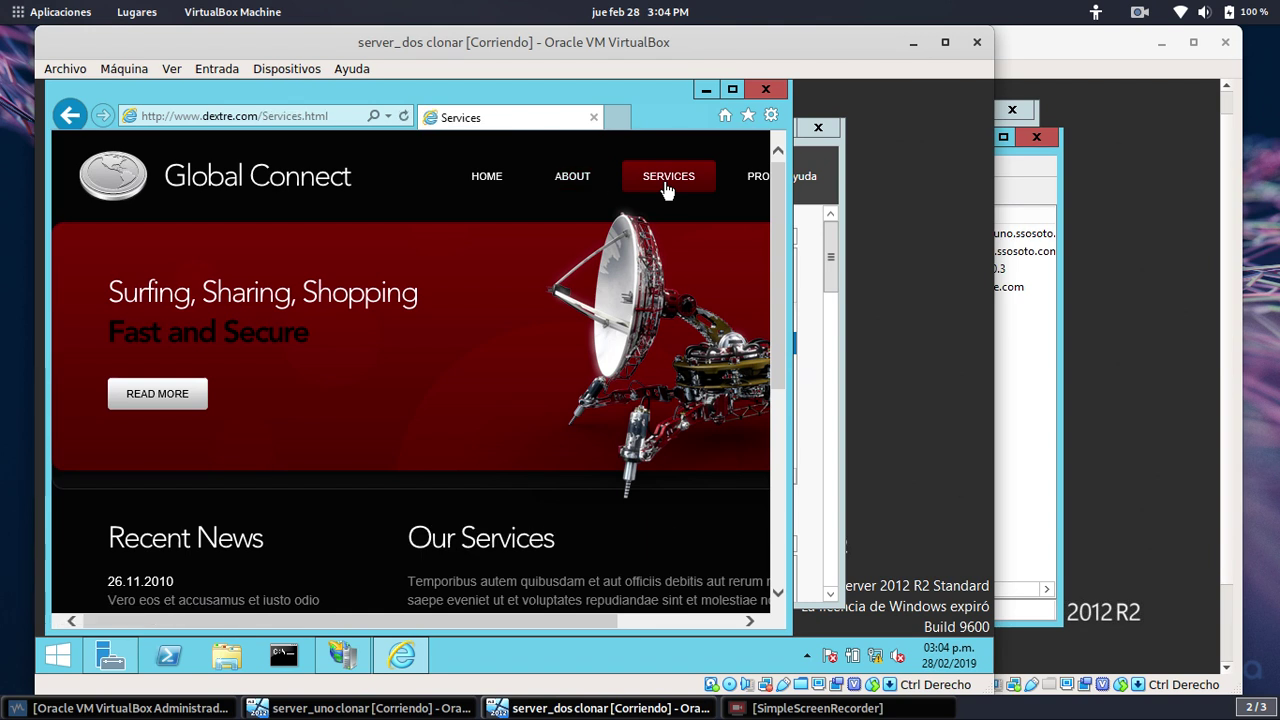
left_click_drag(775, 312, 783, 418)
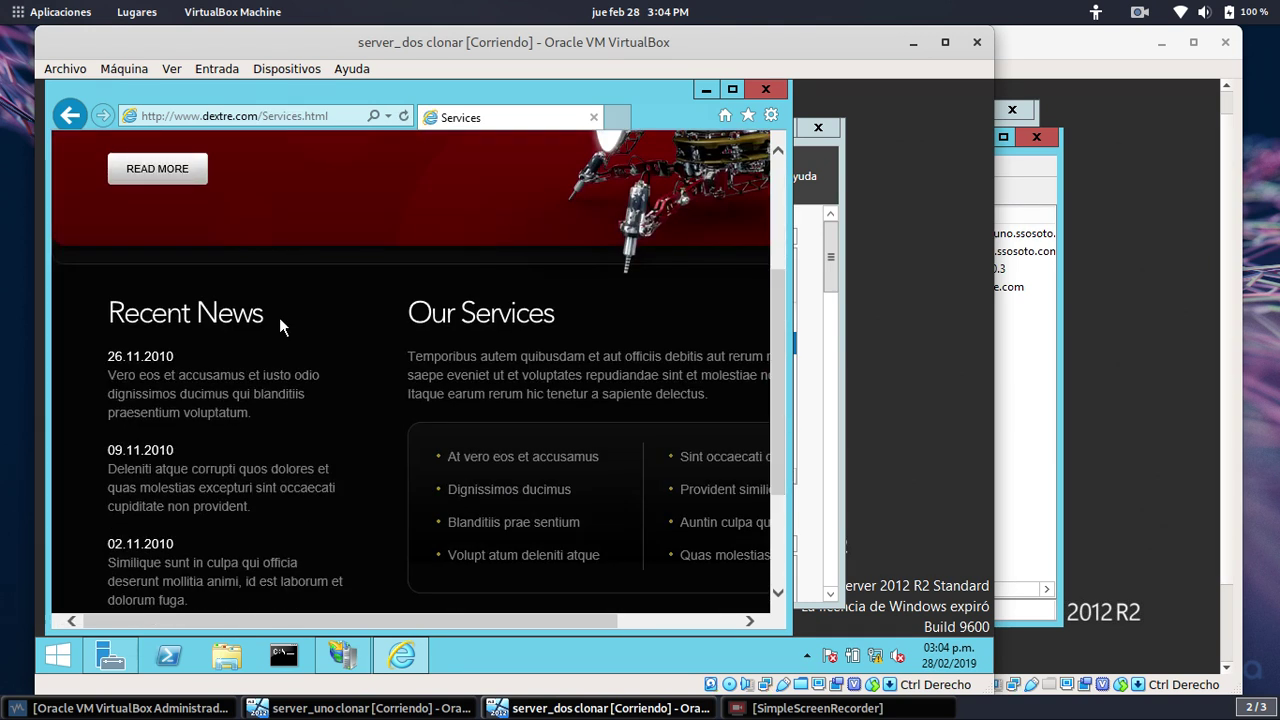
left_click(157, 170)
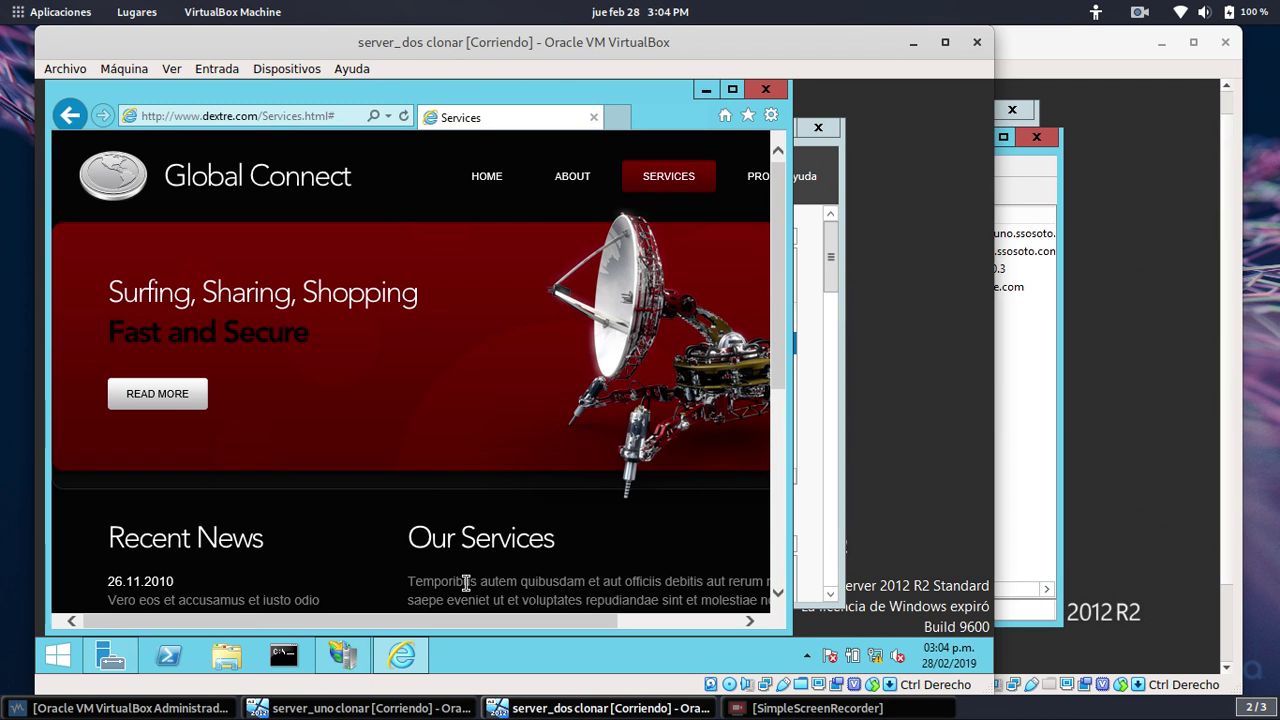
left_click_drag(472, 619, 552, 612)
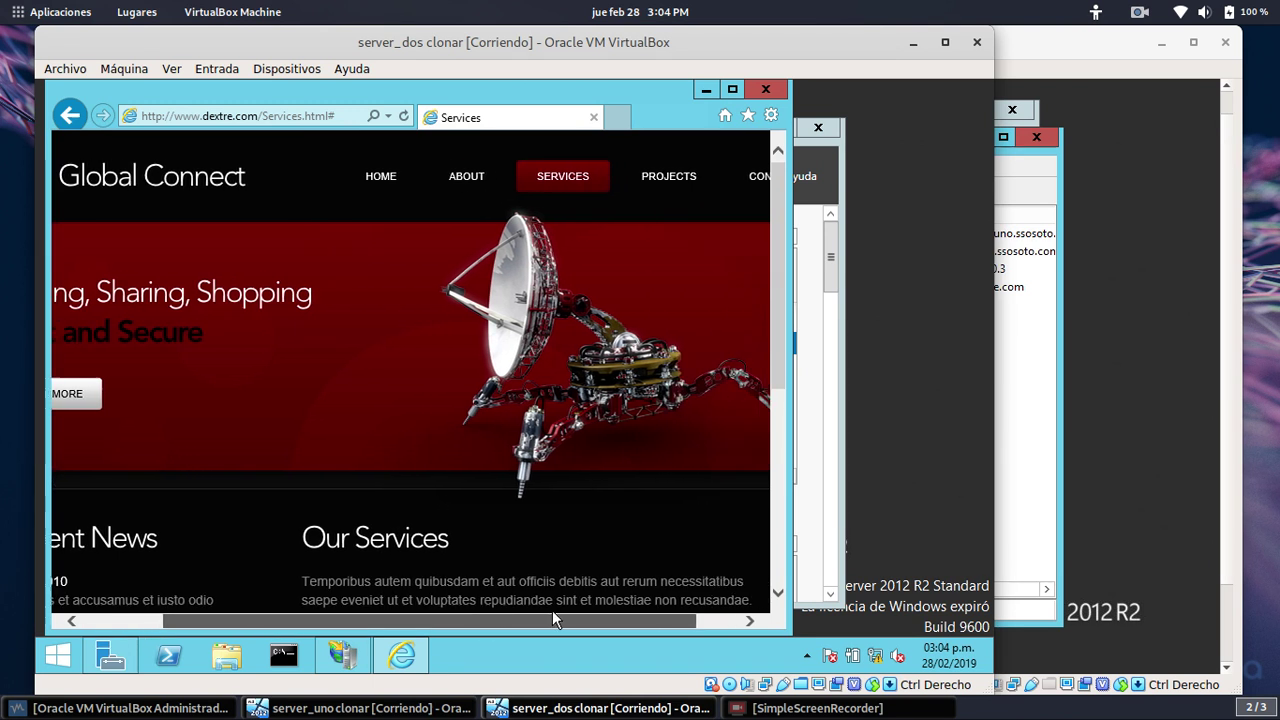
Open the website's Projects page, look through the project entries, and minimize the browser.
left_click(669, 180)
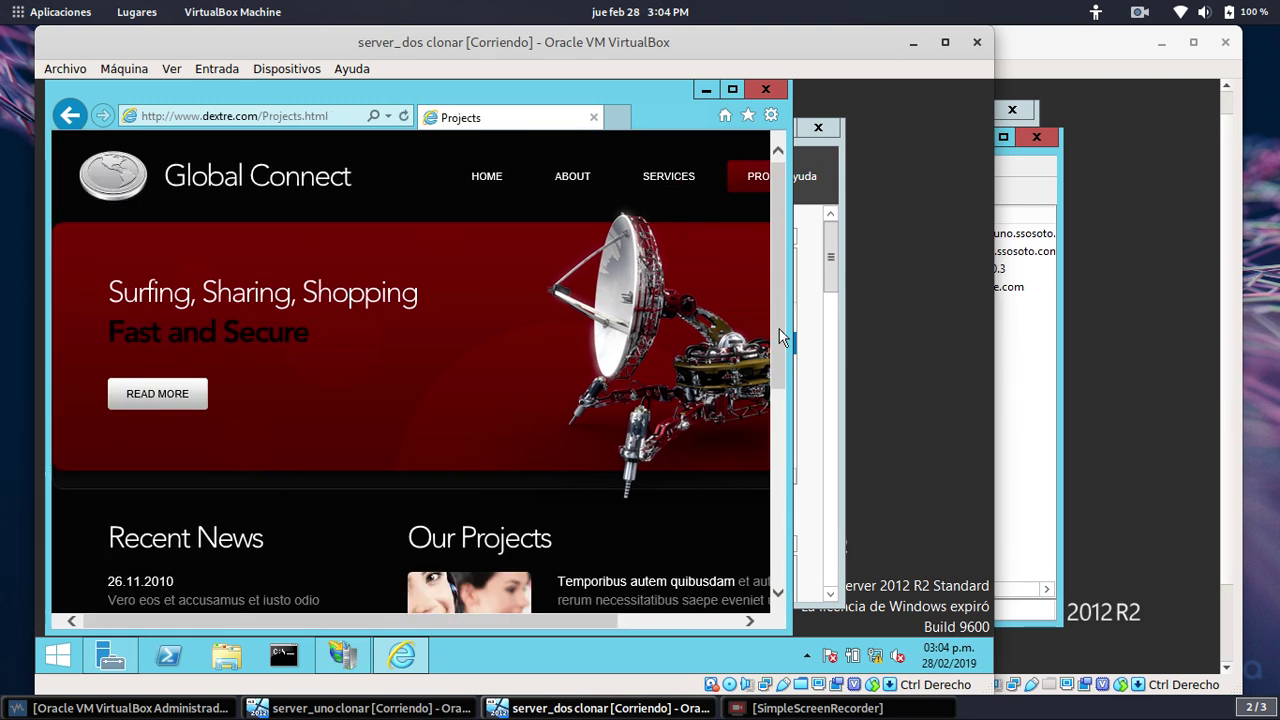
left_click_drag(779, 328, 770, 512)
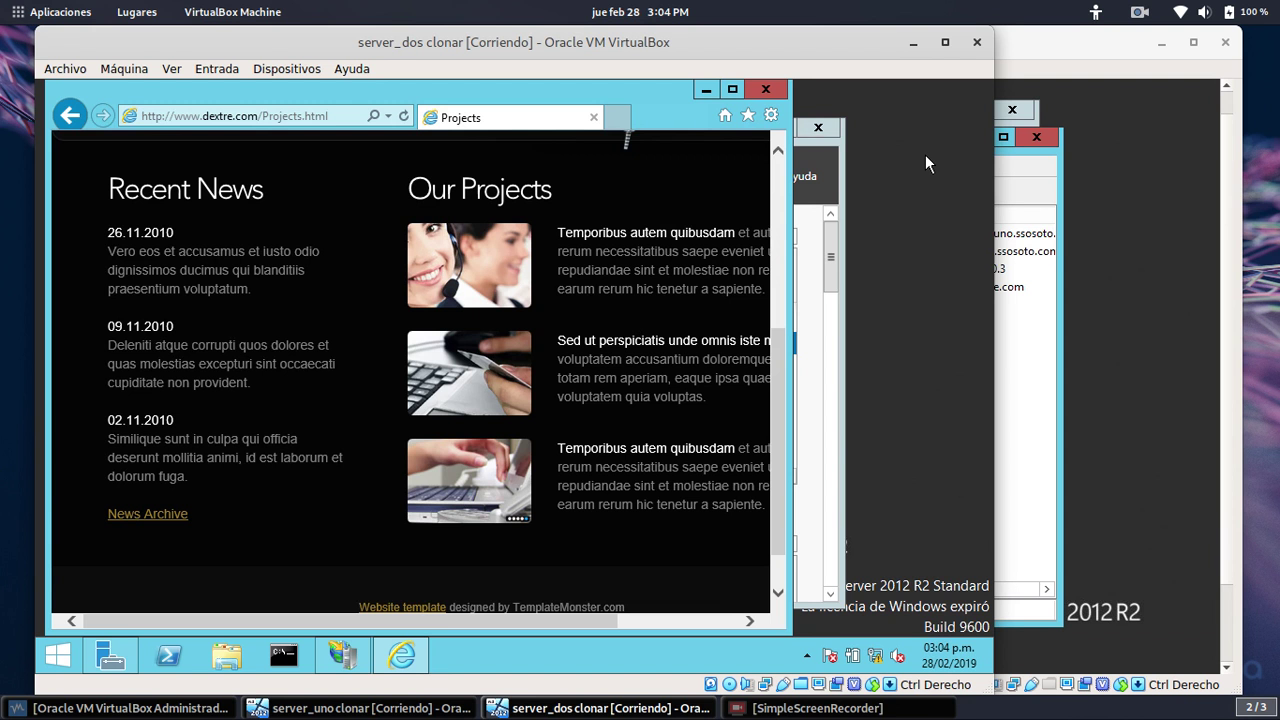
left_click(704, 90)
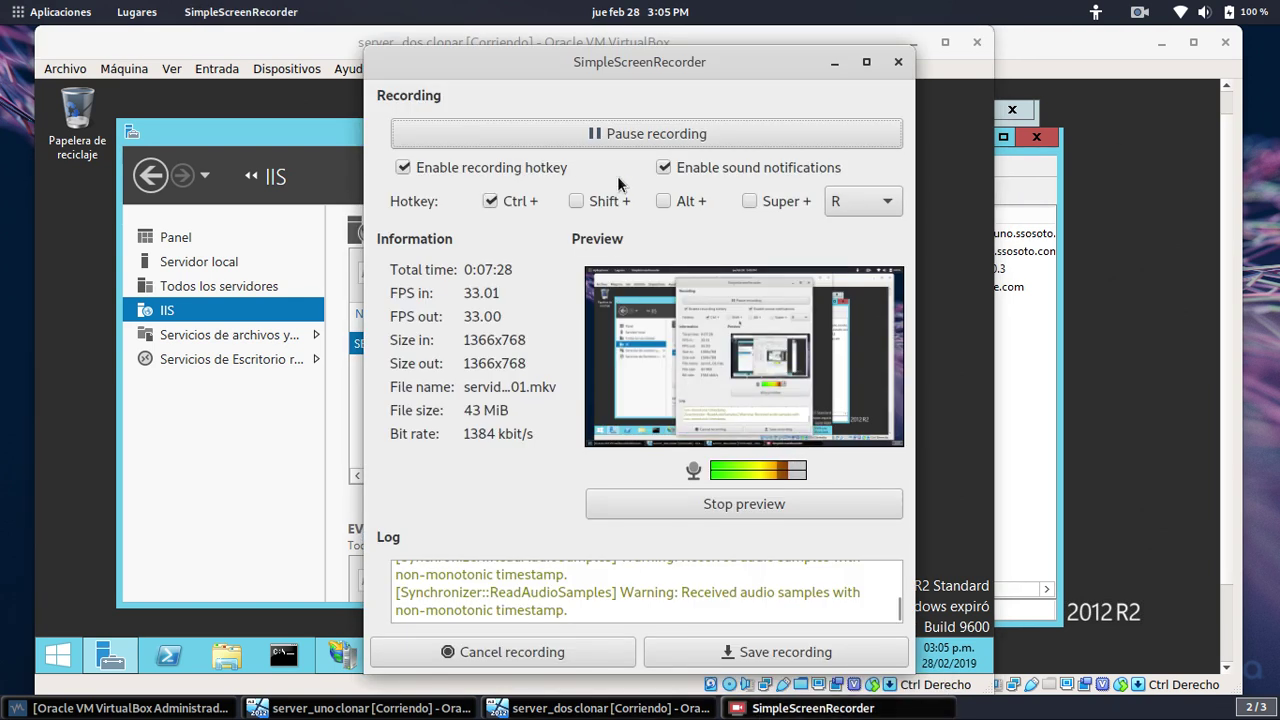
Switch to the victima virtual machine and ping 192.168.110.3 from its command prompt.
left_click(834, 62)
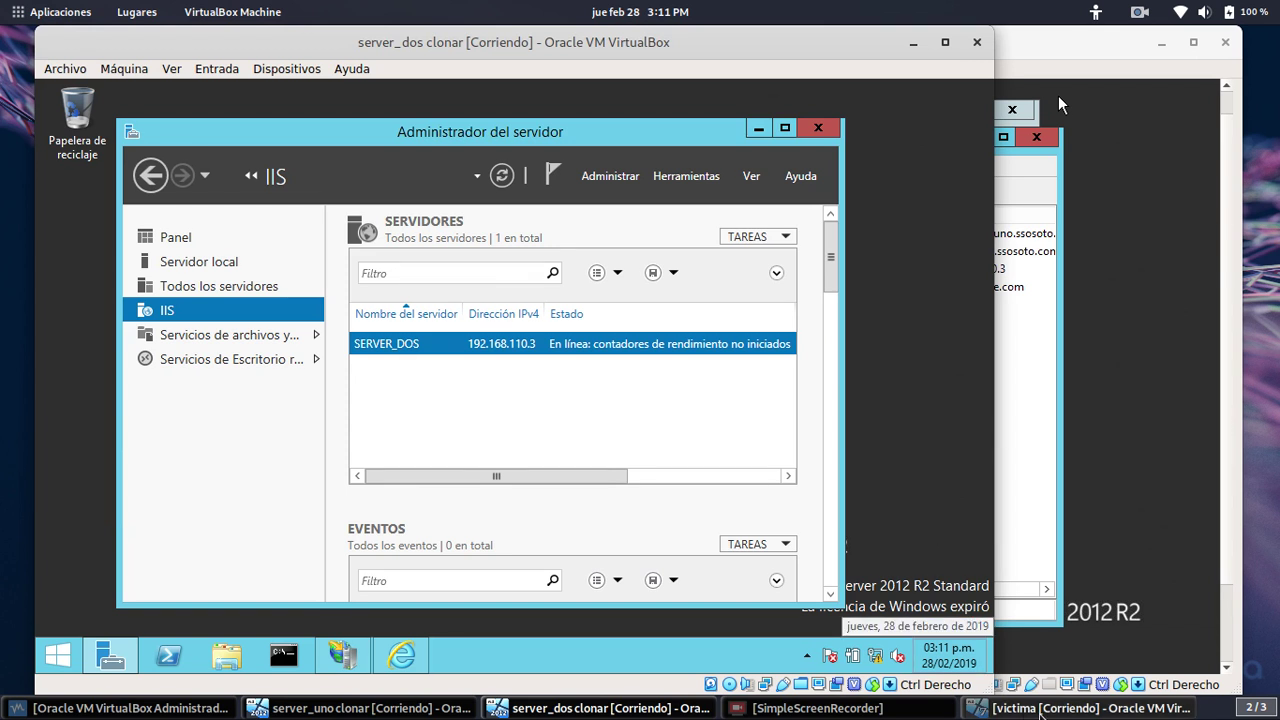
left_click(1040, 710)
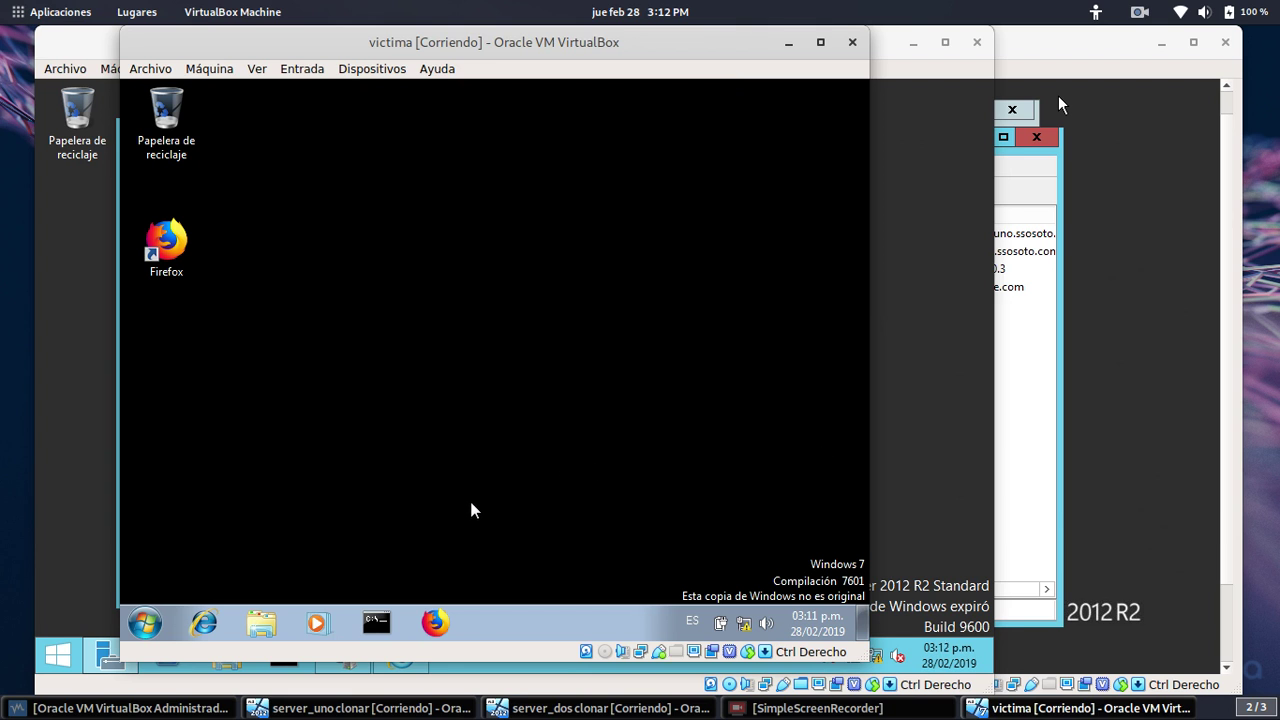
left_click(144, 624)
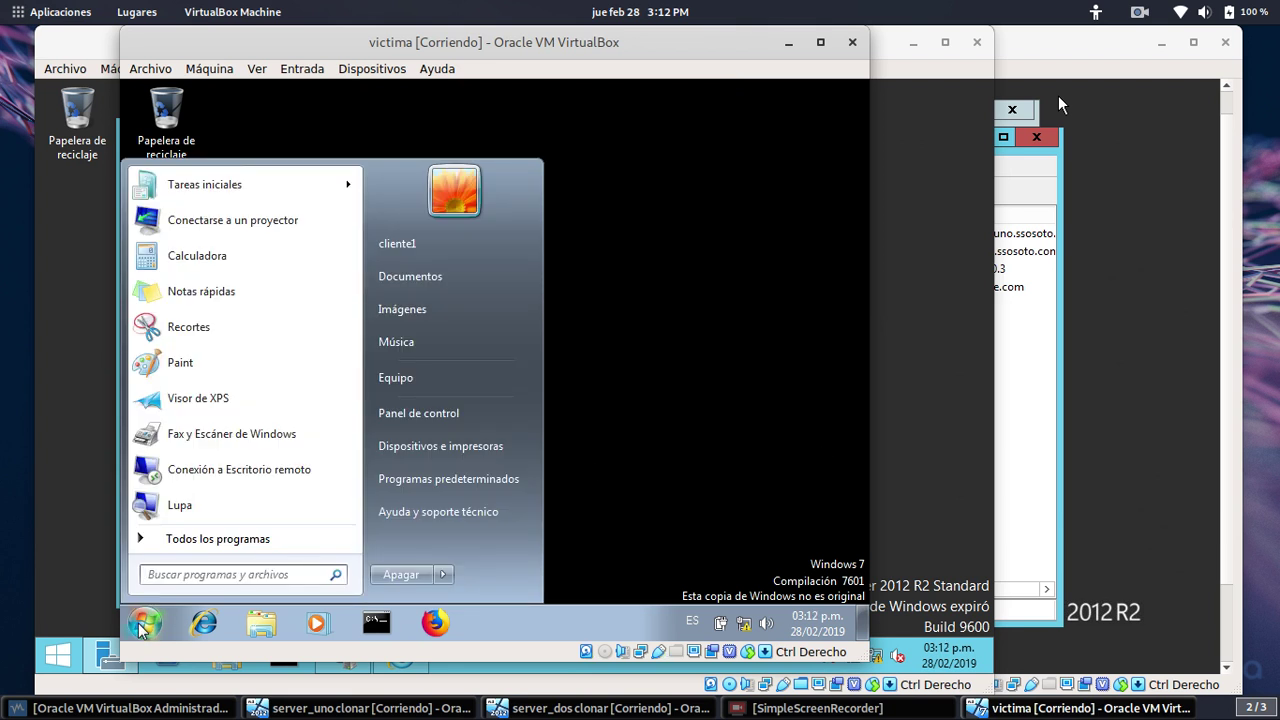
left_click(144, 624)
left_click(380, 620)
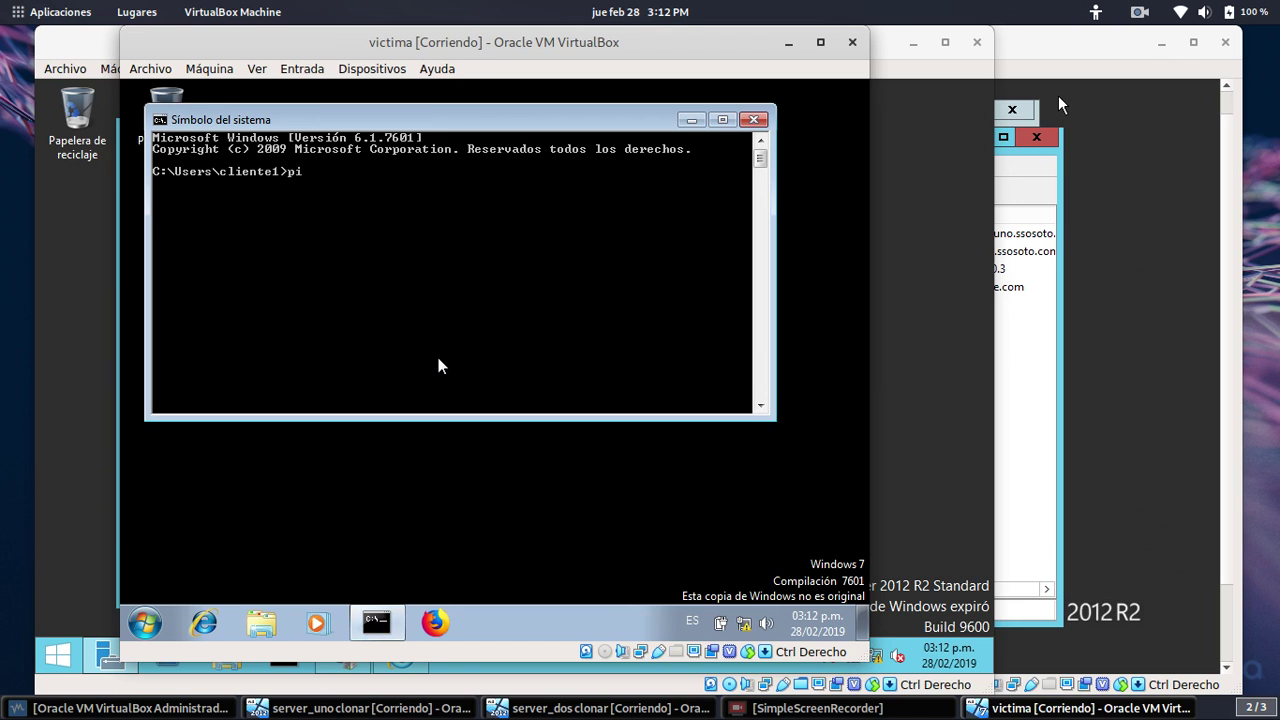
type("ping 192.168.110.3")
key("Return")
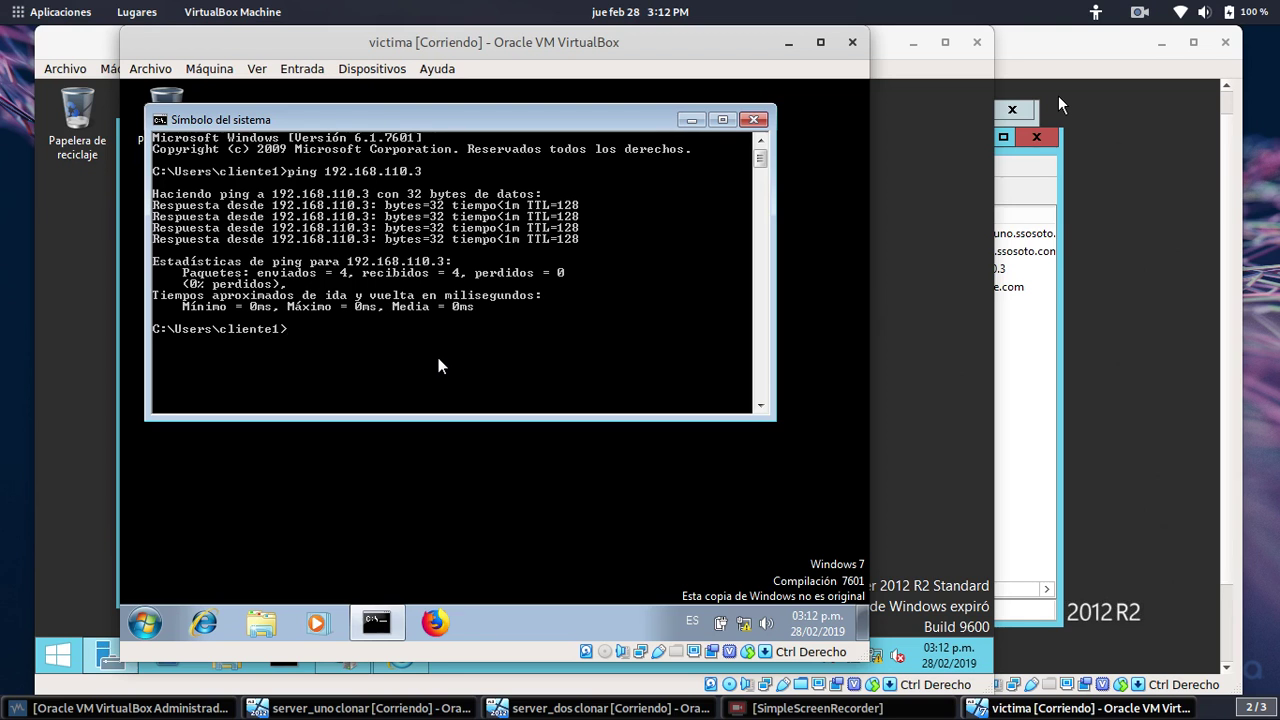
key("Up")
key("BackSpace")
key("BackSpace")
key("BackSpace")
key("BackSpace")
key("BackSpace")
key("BackSpace")
key("BackSpace")
type("www.de")
key("Return")
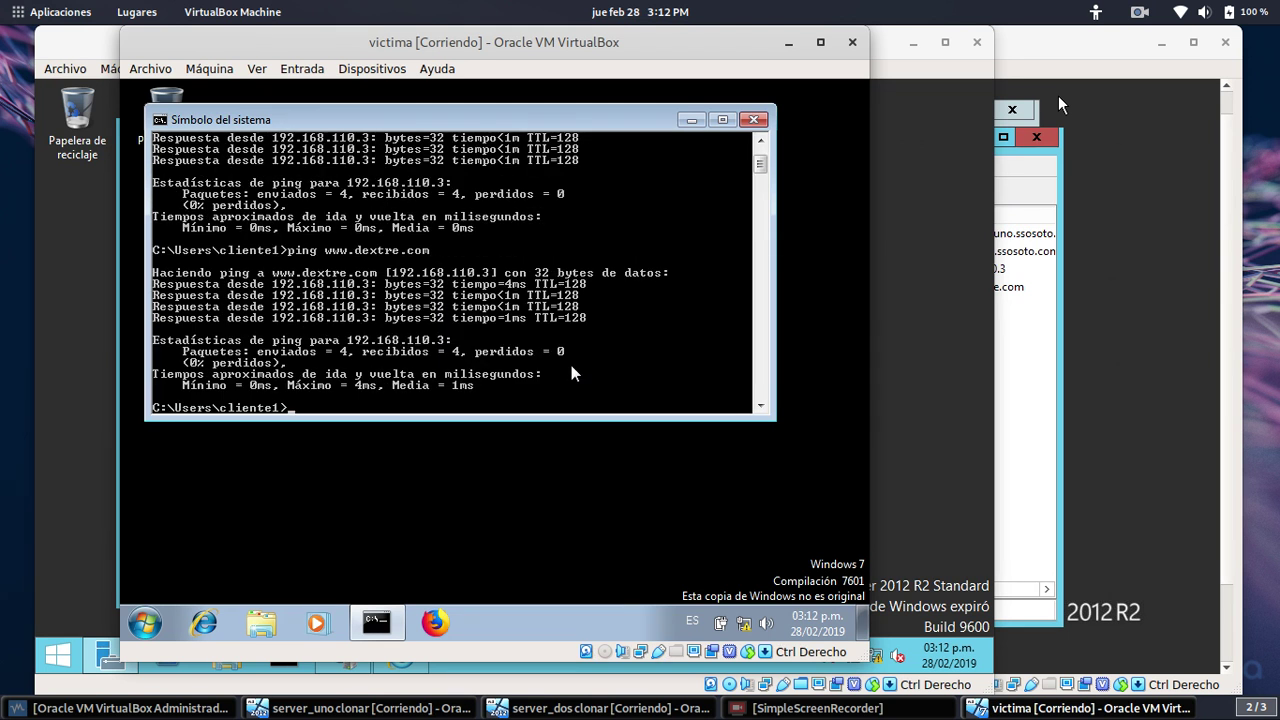
left_click(755, 120)
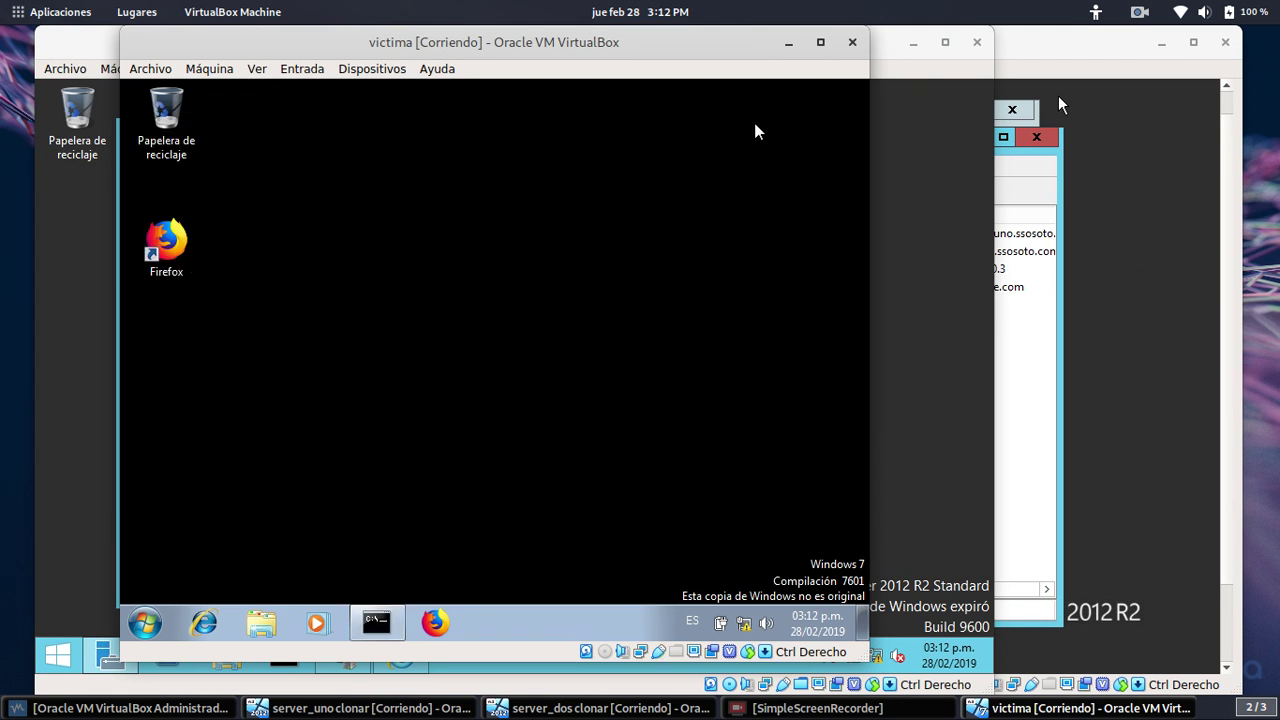
left_click(435, 624)
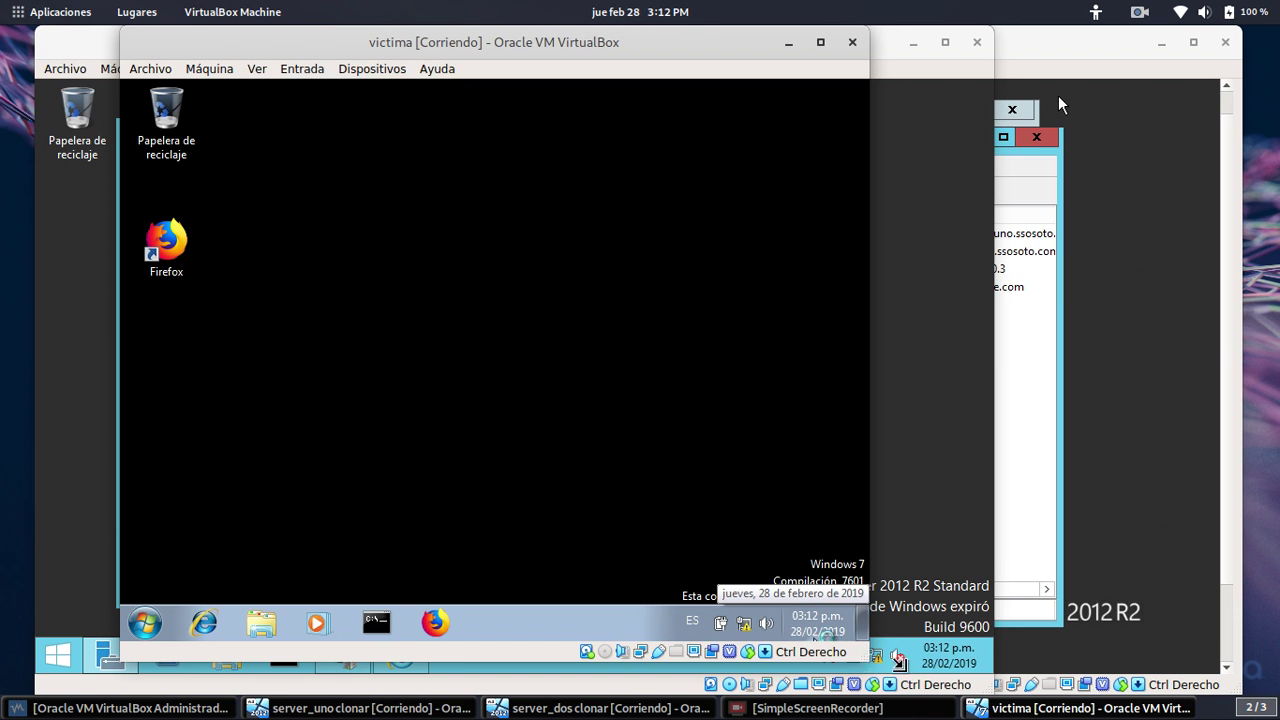
left_click_drag(855, 655, 952, 675)
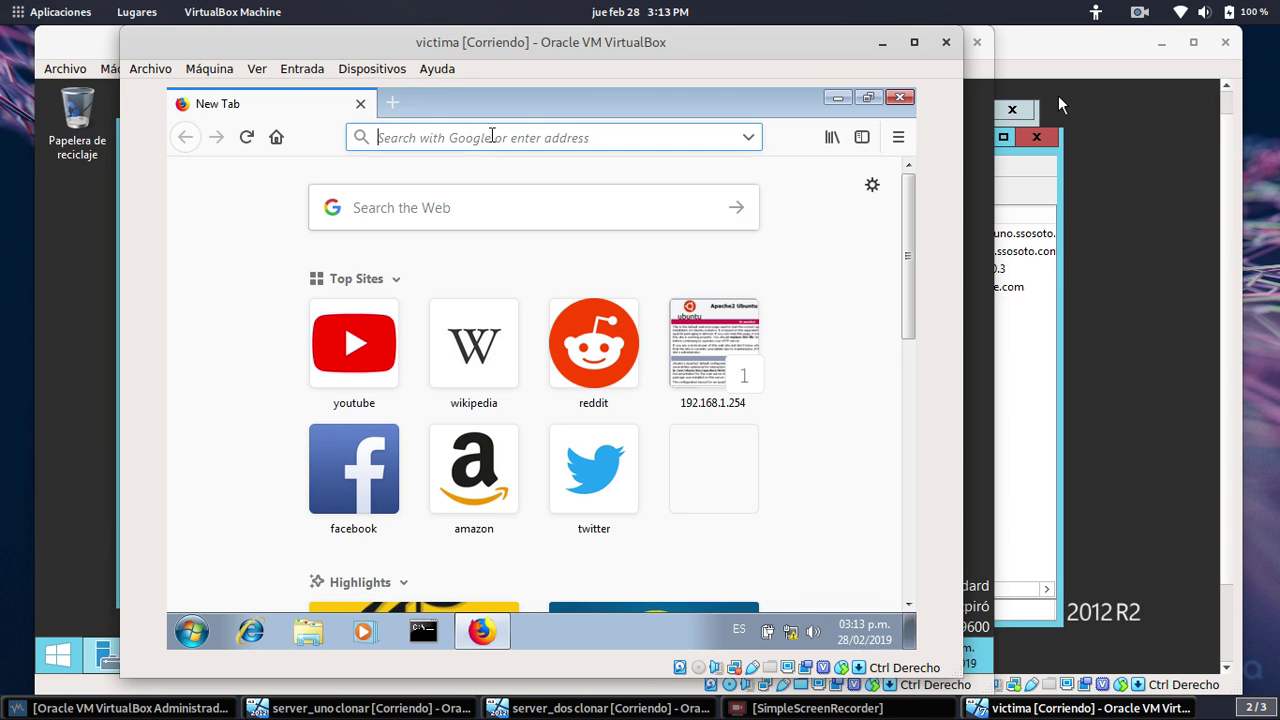
type("www.")
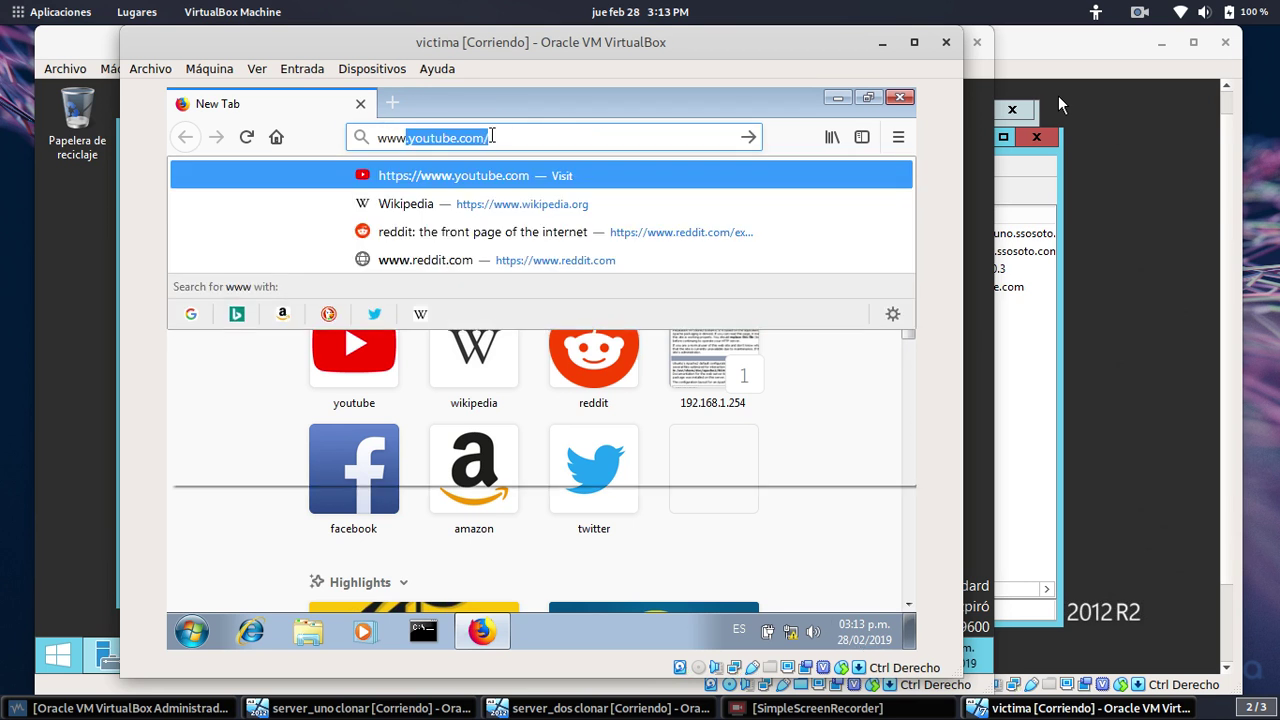
type("de")
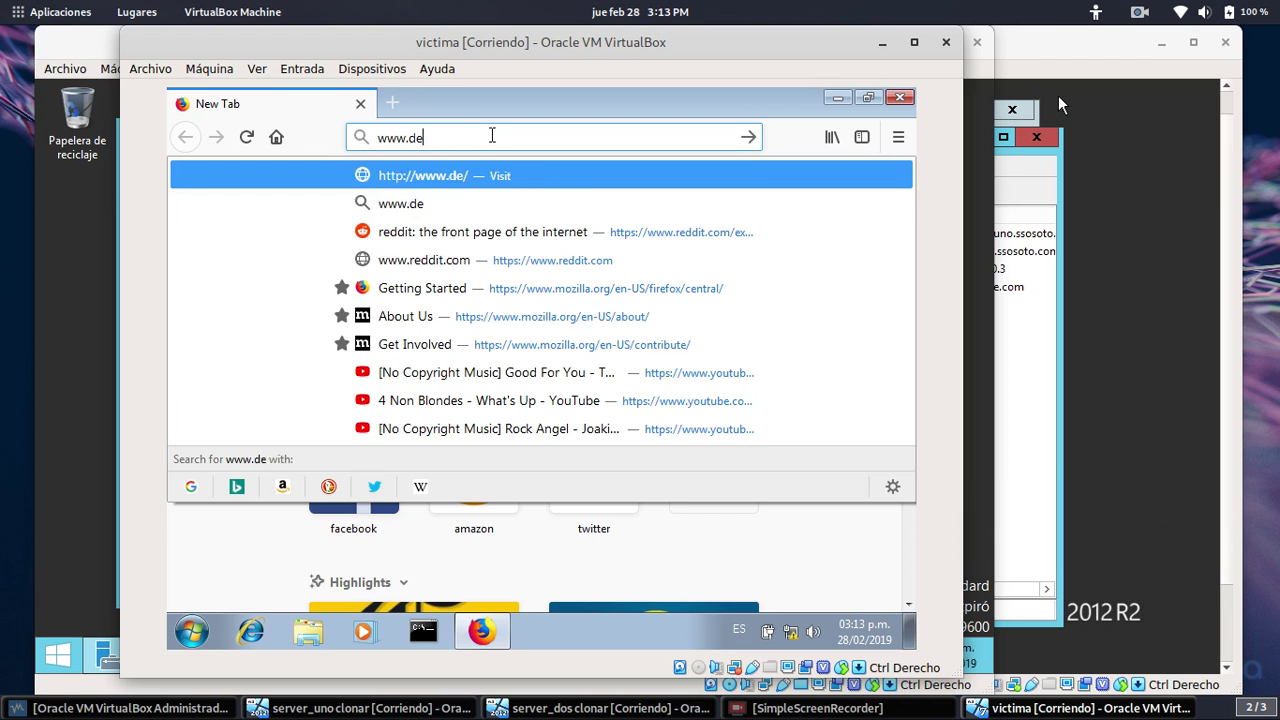
type("xtre.com")
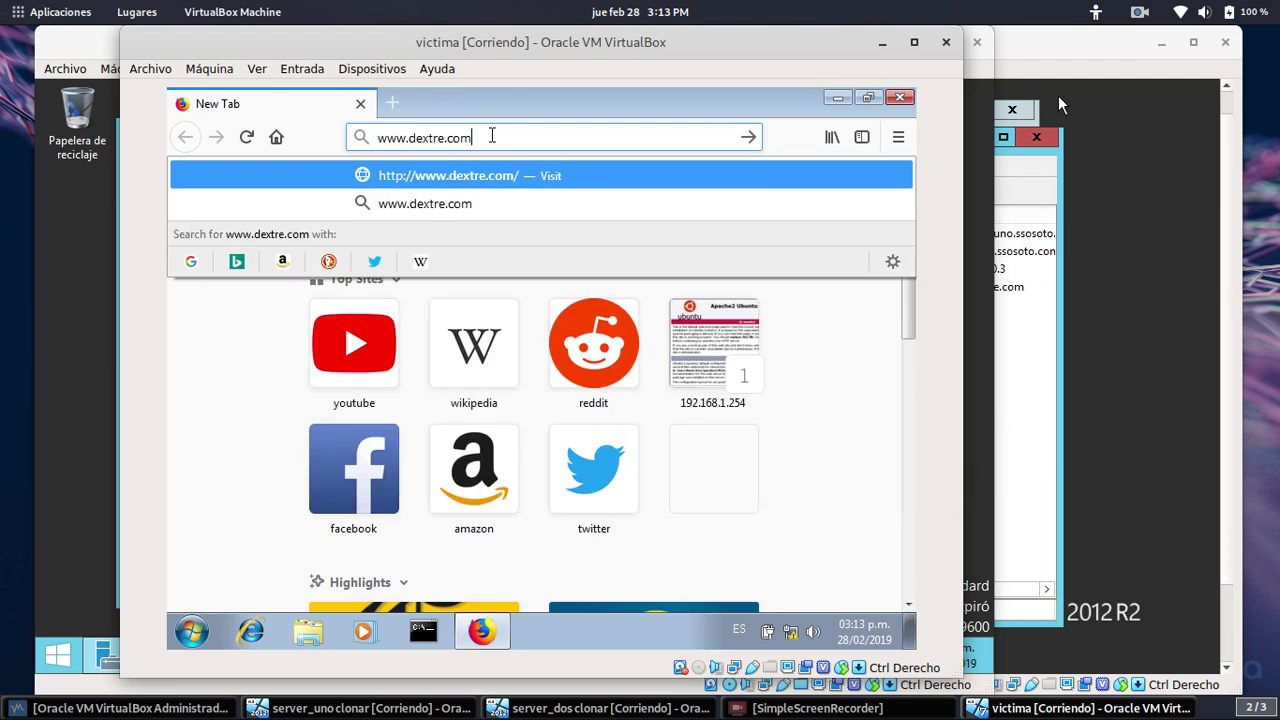
key("Return")
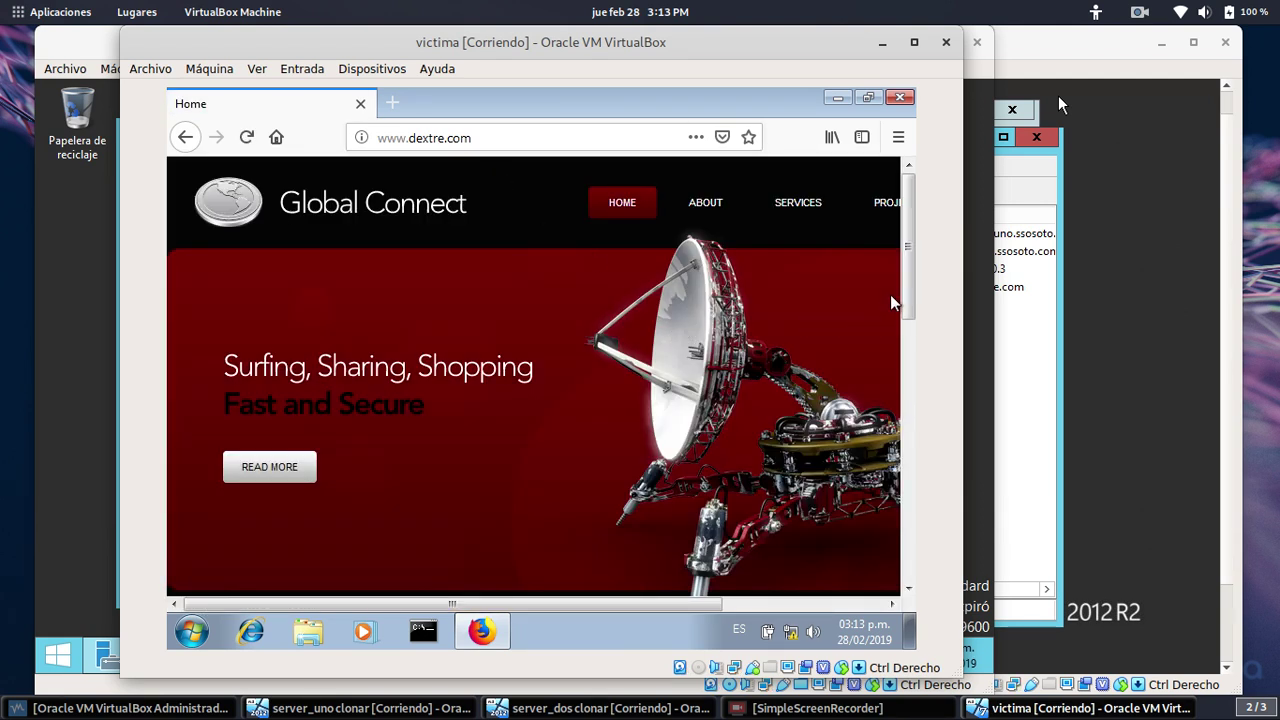
Open the site's About page in Firefox, look through it, and follow a link in its content.
left_click_drag(908, 288, 907, 215)
left_click(696, 202)
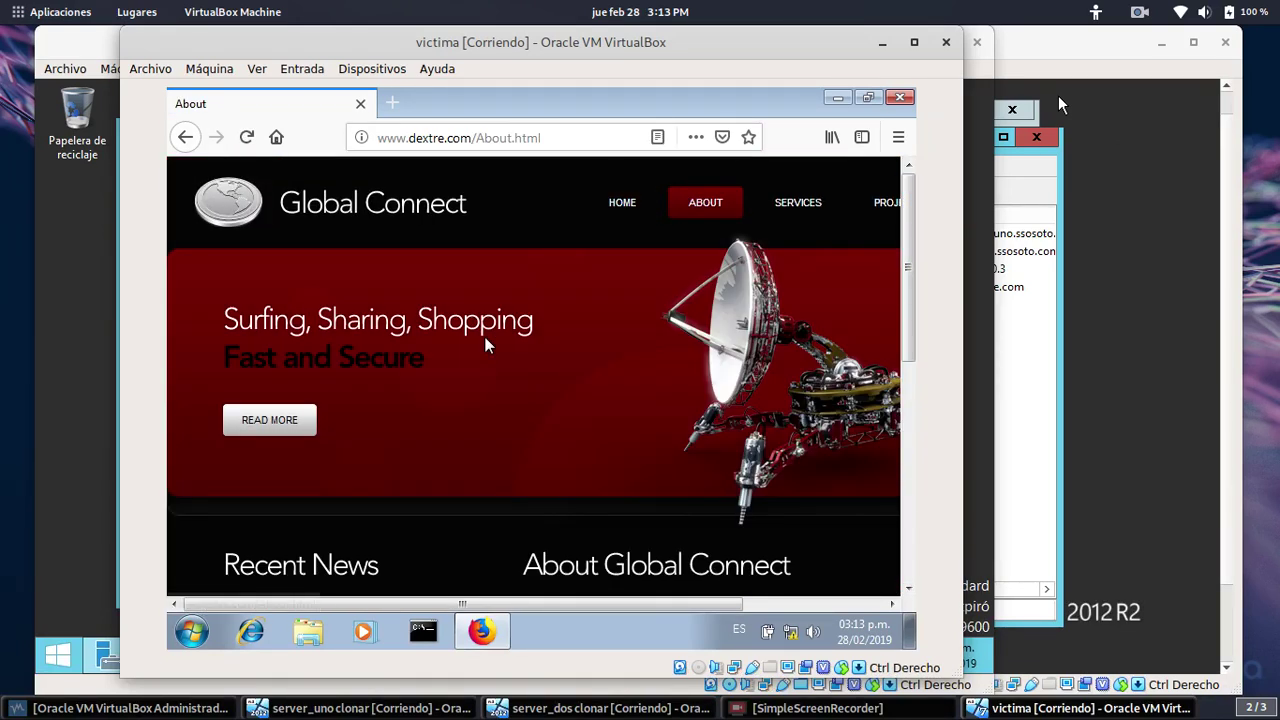
left_click_drag(910, 265, 910, 474)
left_click(628, 418)
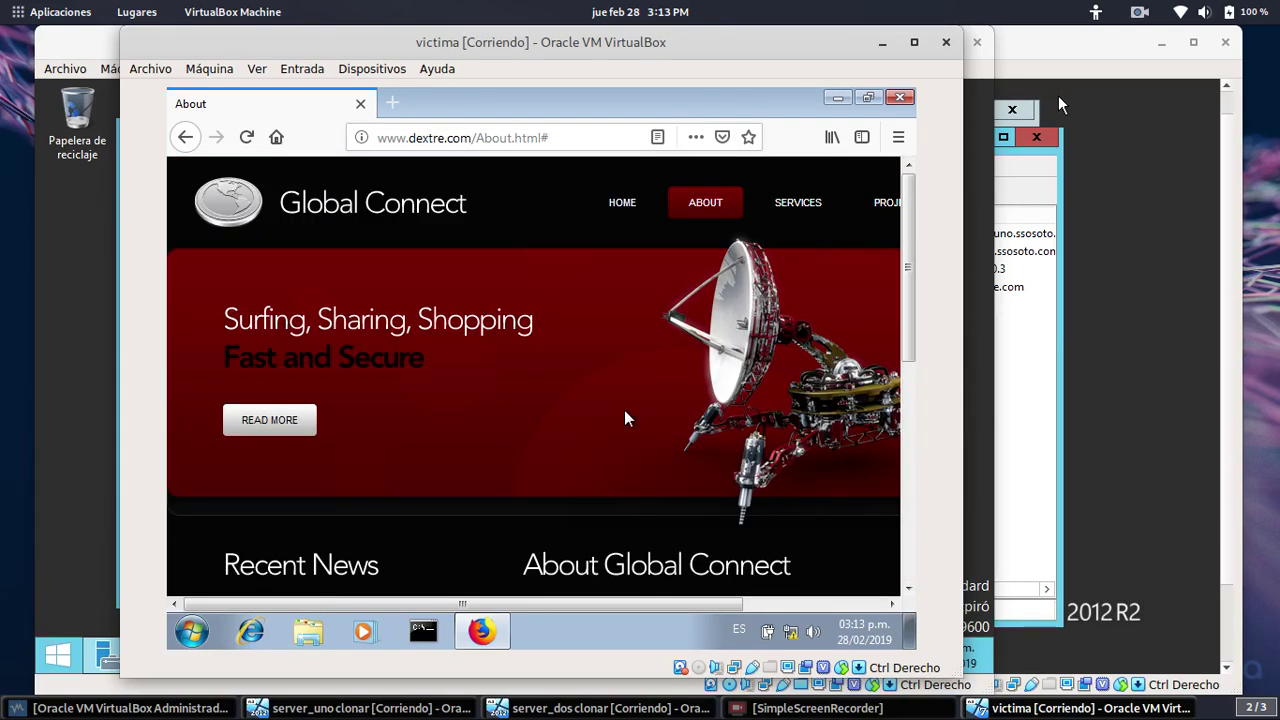
Open the Services page in Firefox and look through it down to the footer.
left_click(806, 200)
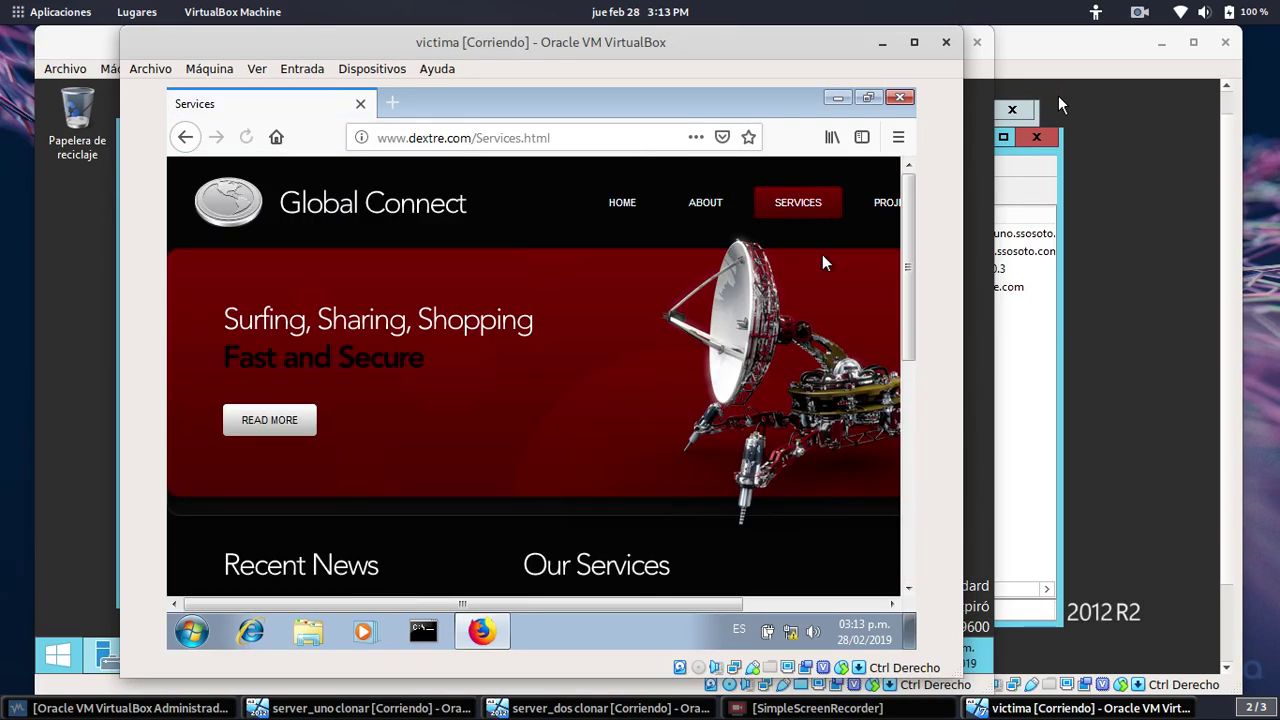
left_click_drag(908, 328, 910, 440)
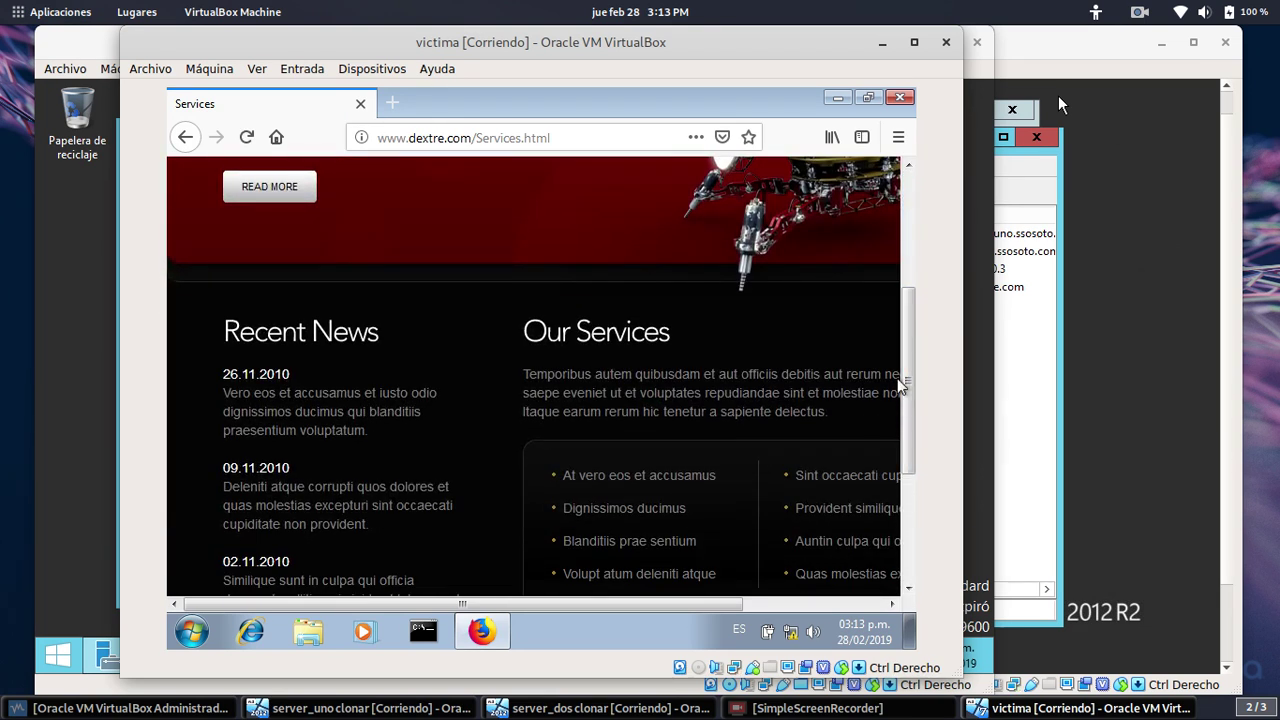
left_click_drag(906, 402, 906, 506)
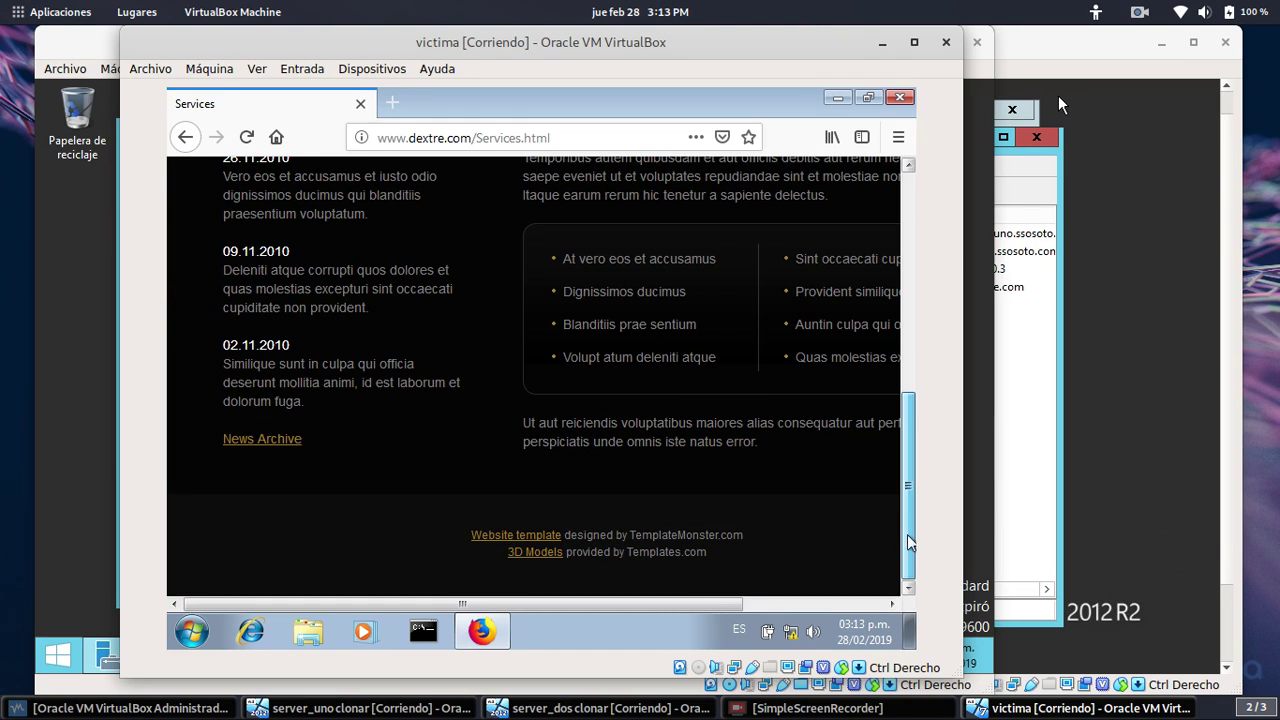
scroll(762, 232, "up", 10)
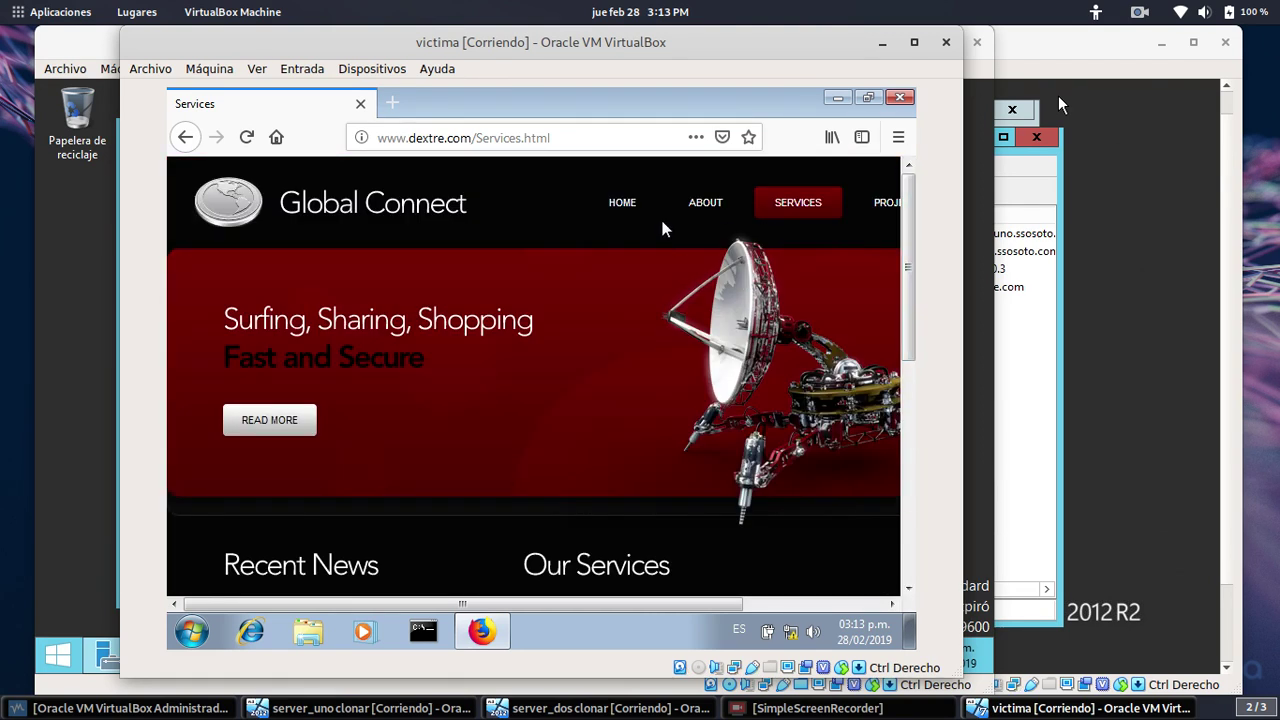
Go back to the site's Home page and follow the 26.11.2010 entry under Recent News.
left_click(599, 205)
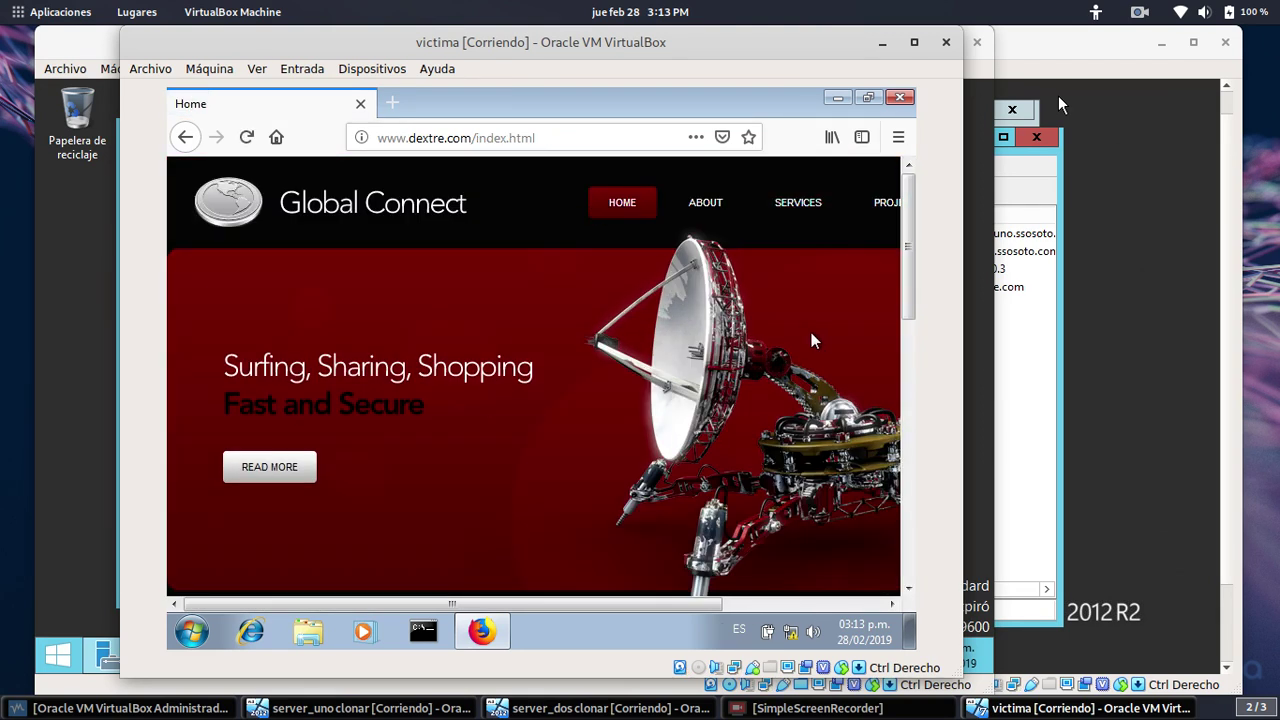
left_click_drag(908, 250, 906, 448)
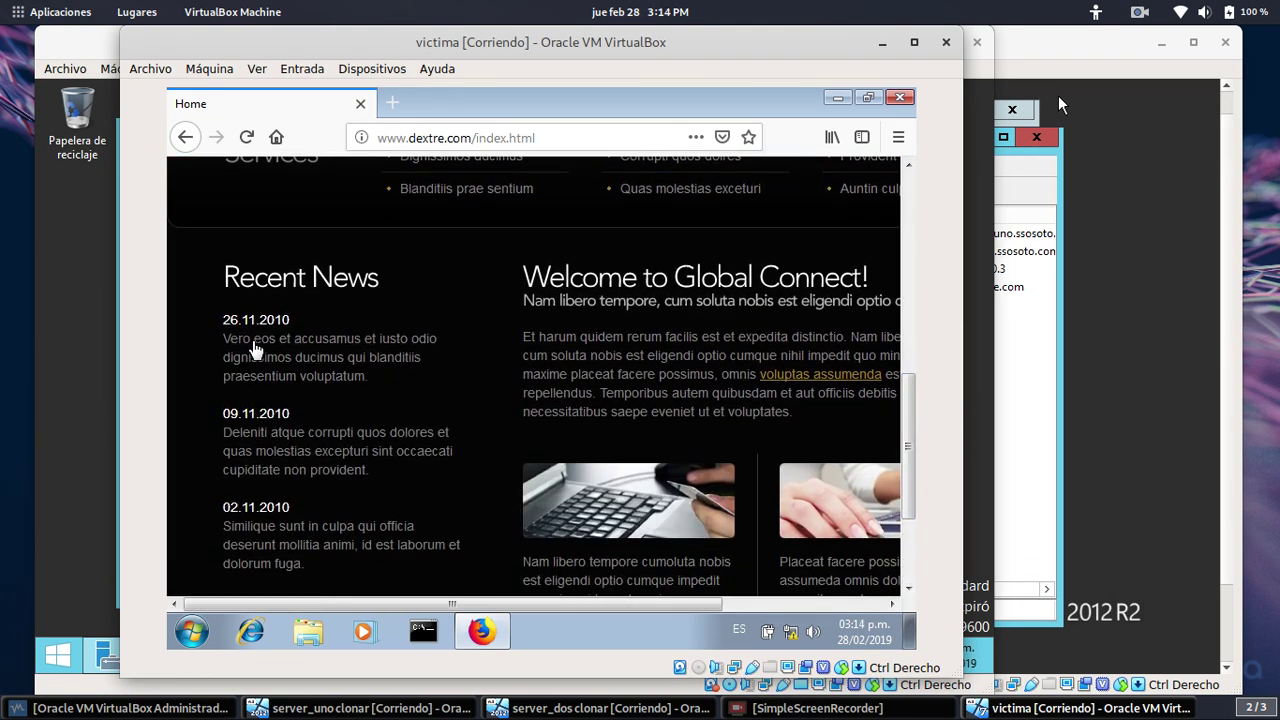
left_click(256, 347)
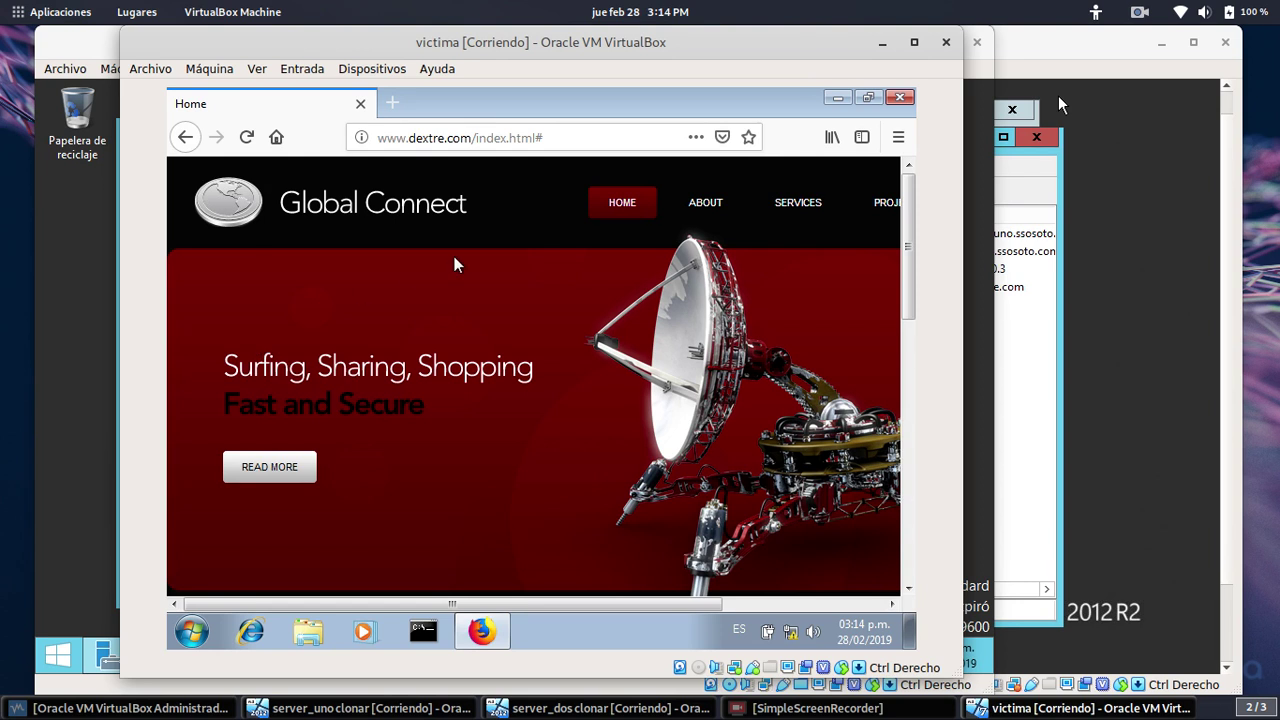
View the dextre.com DNS records on server_uno, and open the IIS manager on server_dos with SERVER_DOS and Sitios expanded.
left_click(1035, 55)
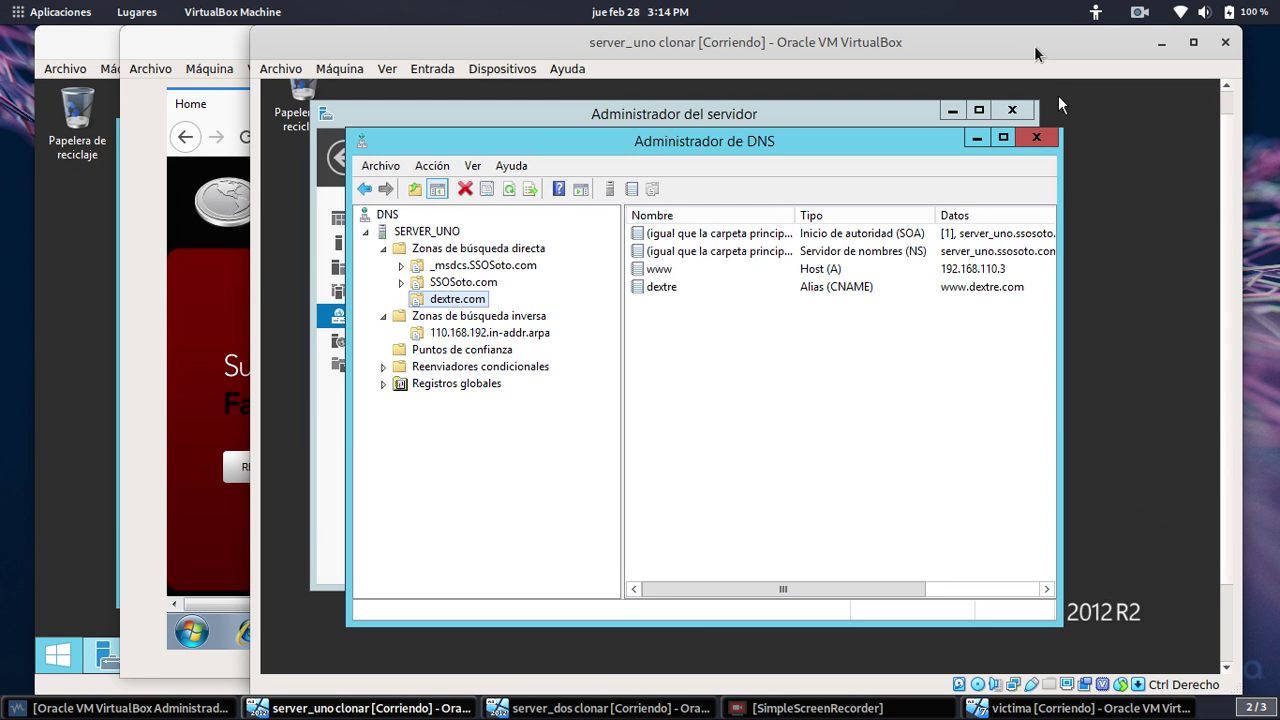
left_click(86, 48)
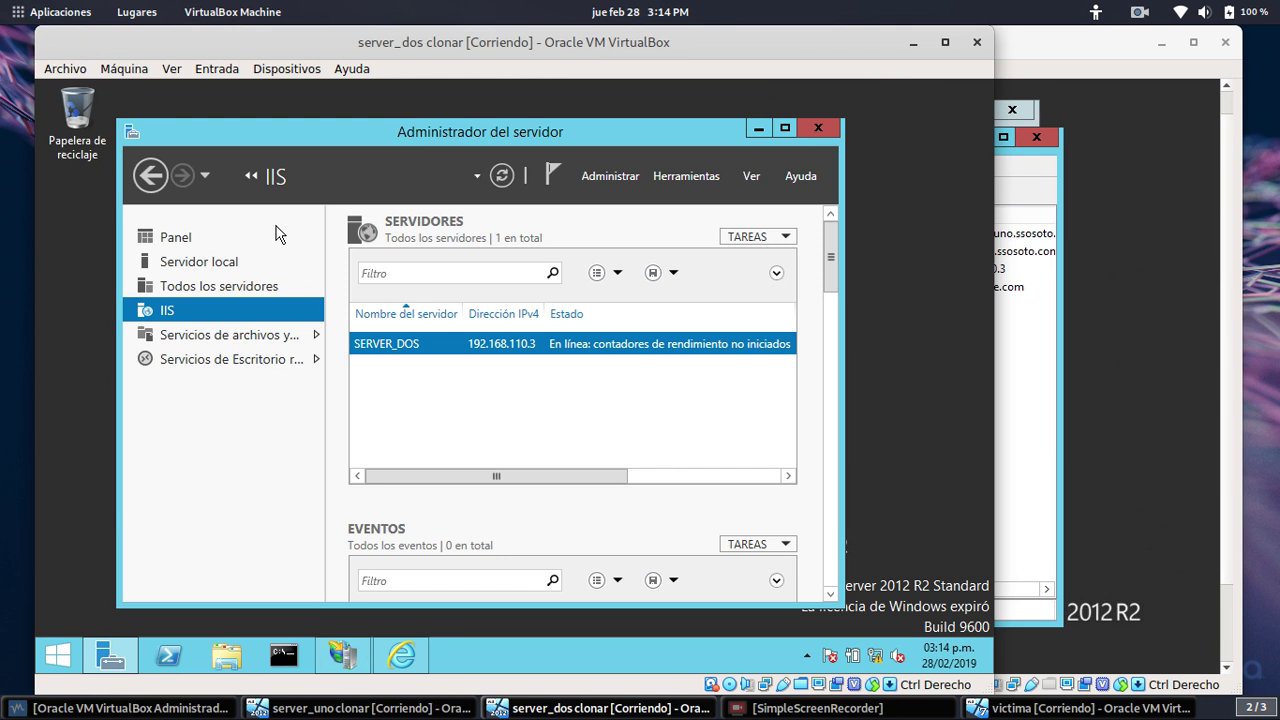
left_click(686, 178)
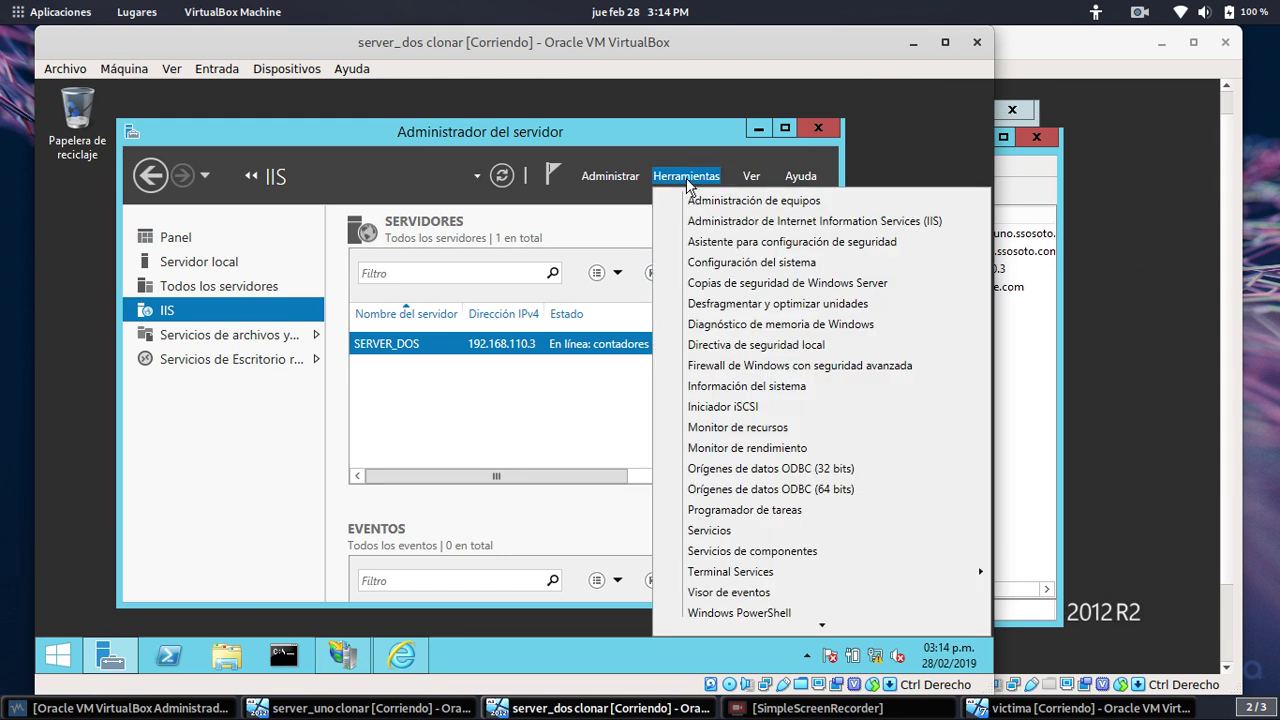
left_click(750, 222)
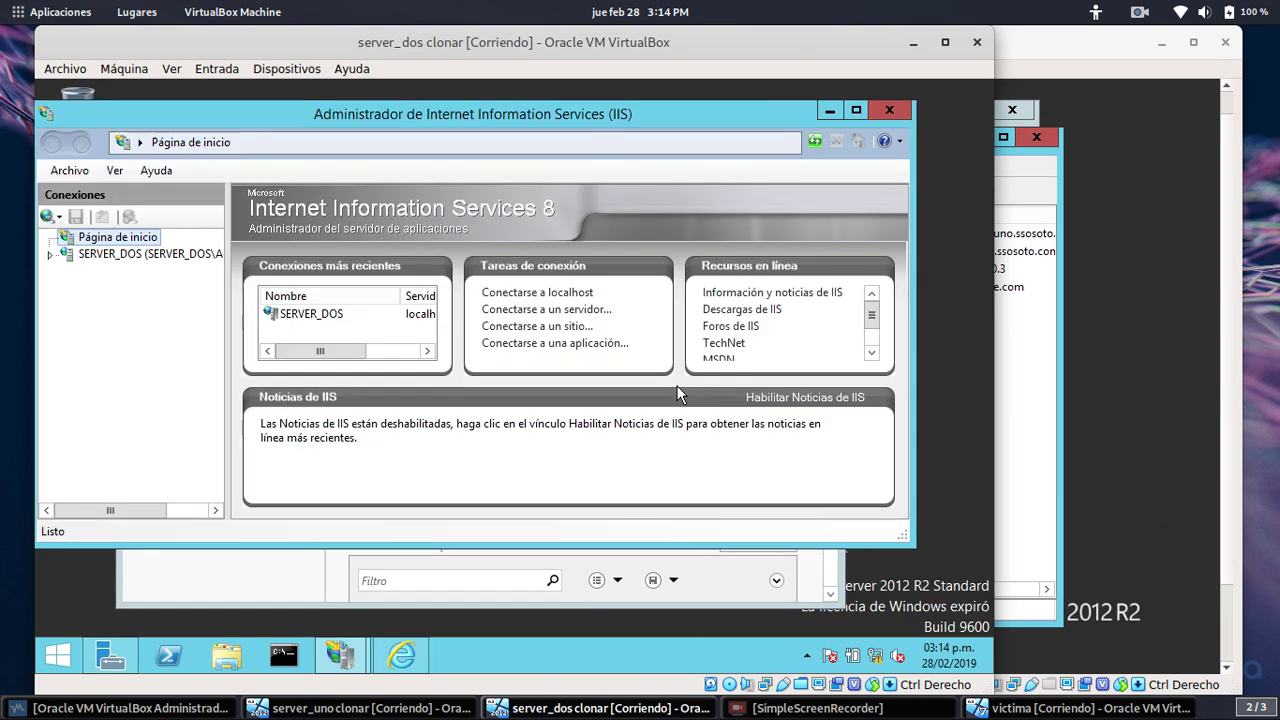
left_click(52, 254)
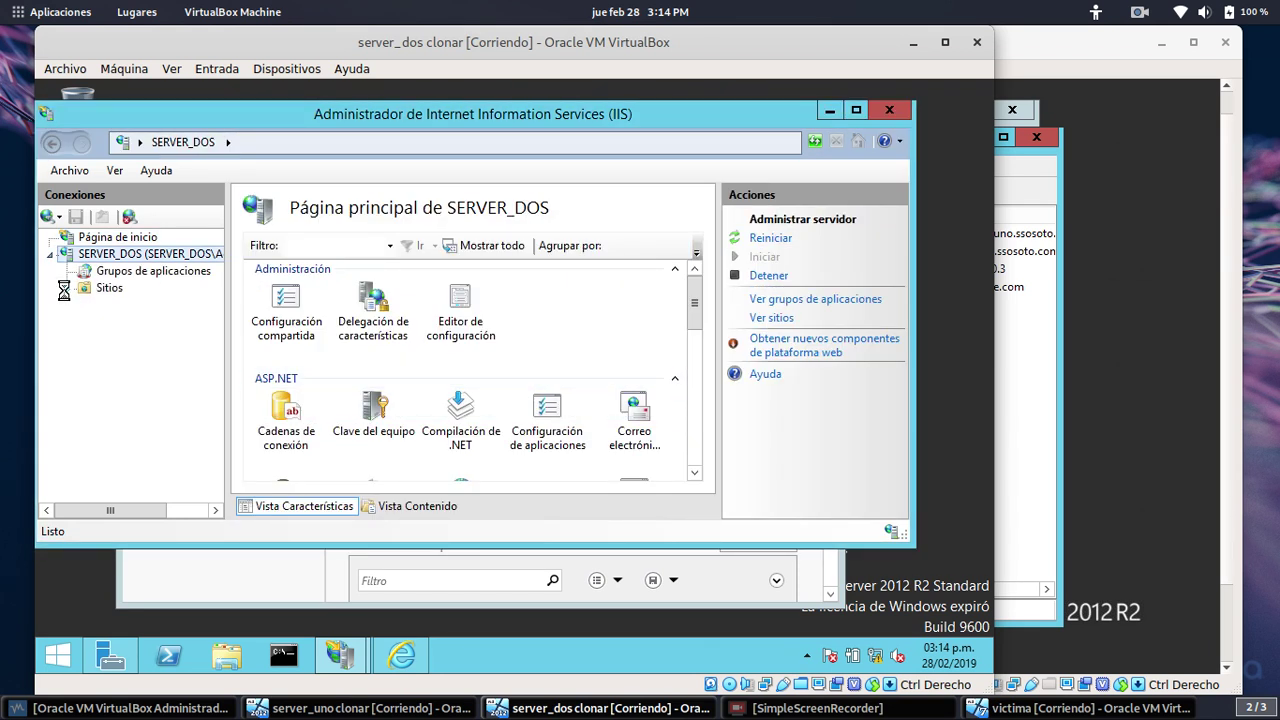
left_click(67, 288)
Return to the victima virtual machine and view the dextre home page in Firefox.
left_click(1046, 708)
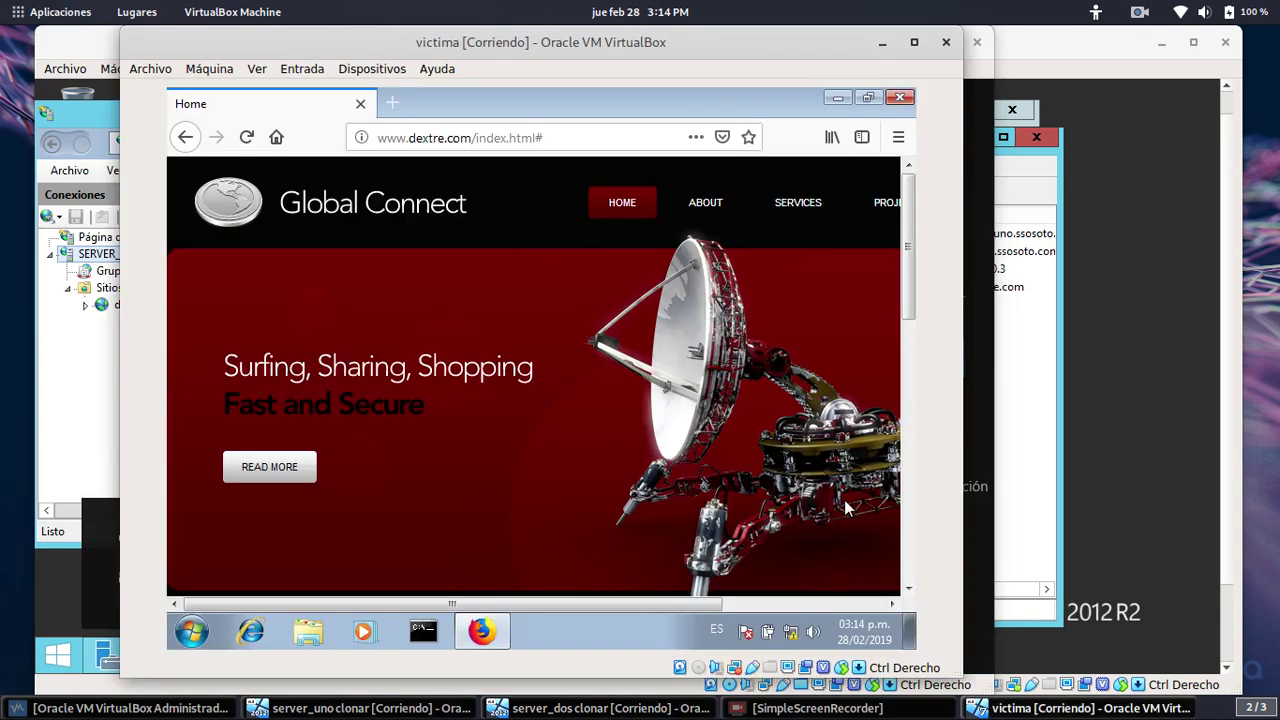
mouse_move(906, 246)
left_mouse_down()
mouse_move(876, 465)
mouse_move(900, 229)
left_mouse_up()
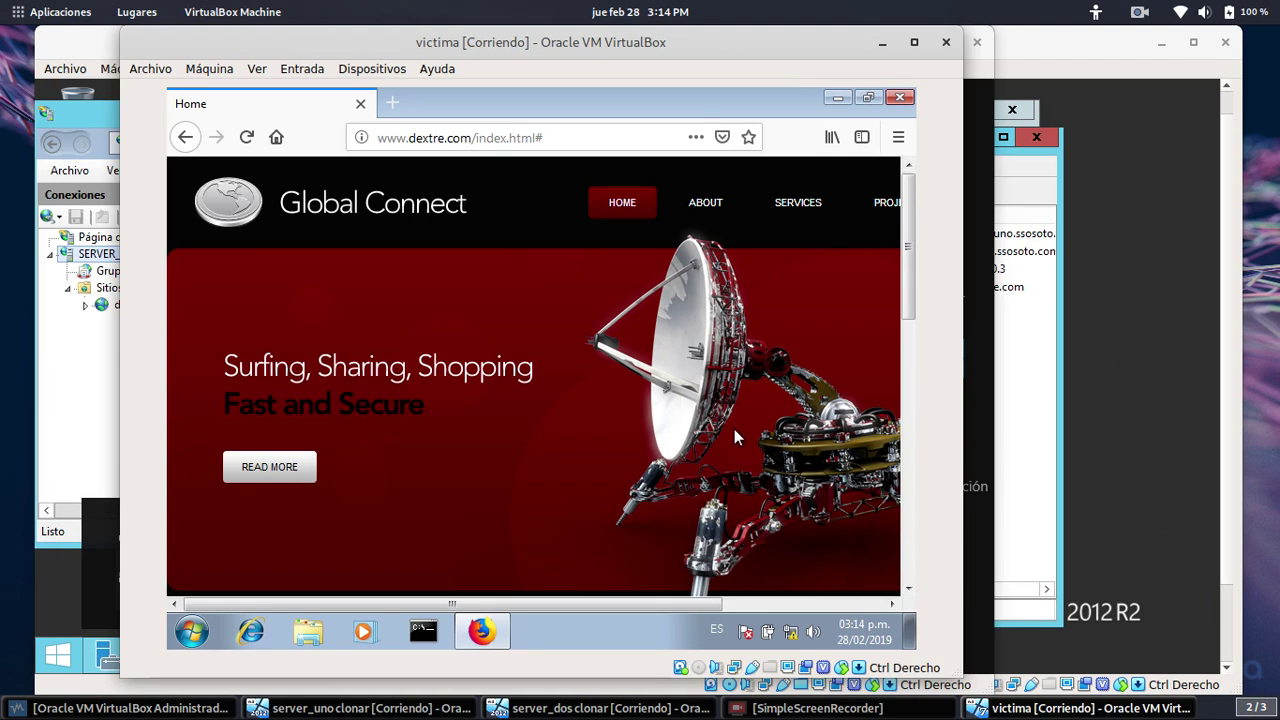
left_click(793, 708)
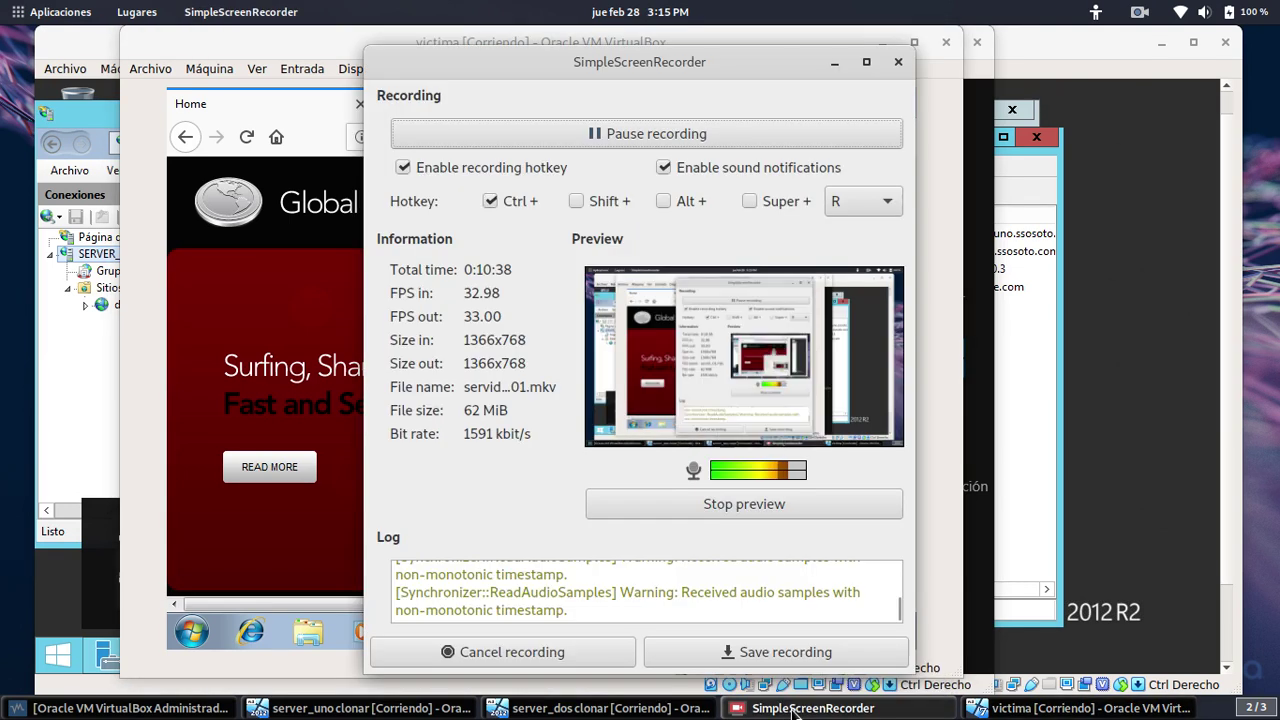